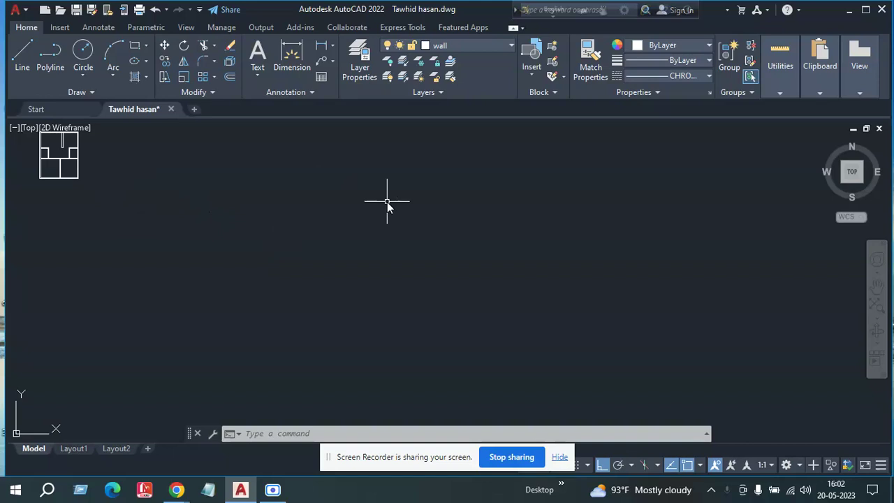
Step: Draw a 10' horizontal line in an empty area away from the existing plan as the room's lower side
{"action": "scroll", "coordinate": [381, 249], "scroll_direction": "down", "scroll_amount": 1}
{"action": "middle_click_drag", "start_coordinate": [355, 254], "coordinate": [272, 186]}
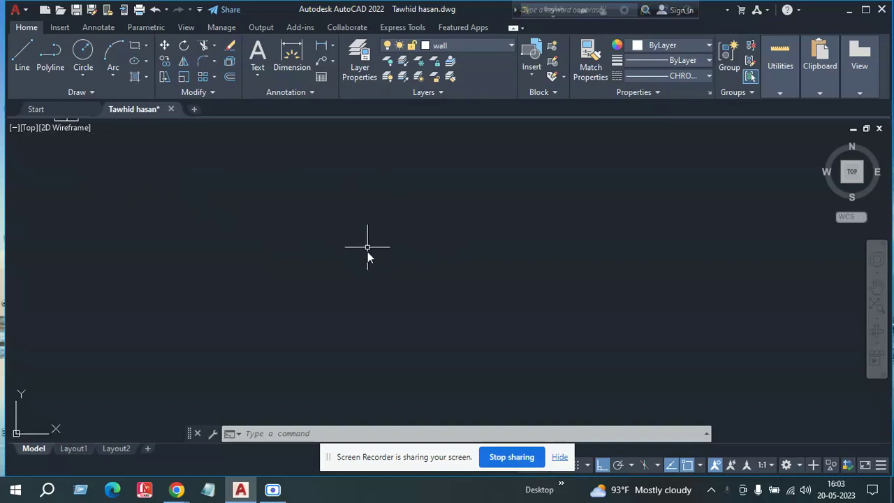
{"action": "type", "text": "l"}
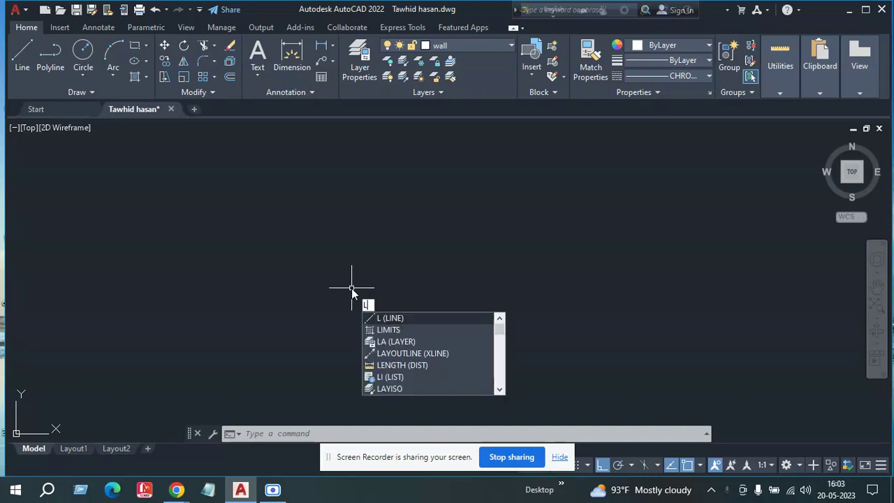
{"action": "key", "text": "Return"}
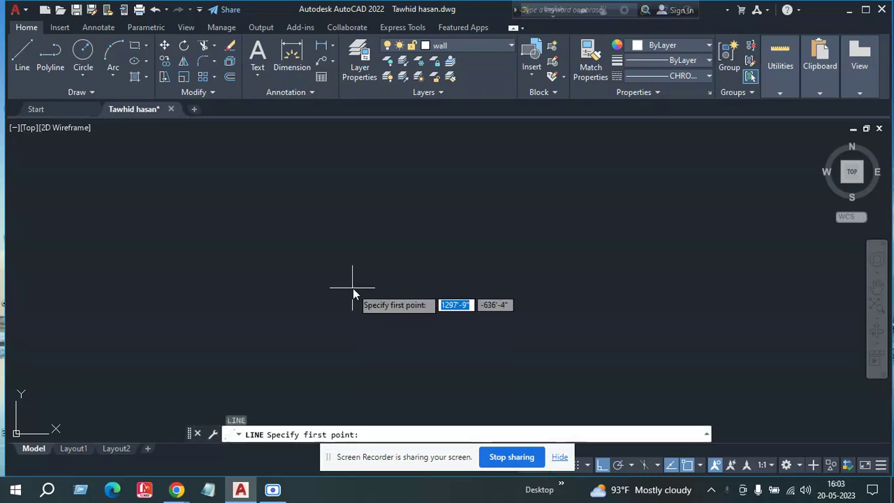
{"action": "left_click", "coordinate": [191, 305]}
{"action": "scroll", "coordinate": [300, 307], "scroll_direction": "up", "scroll_amount": 2}
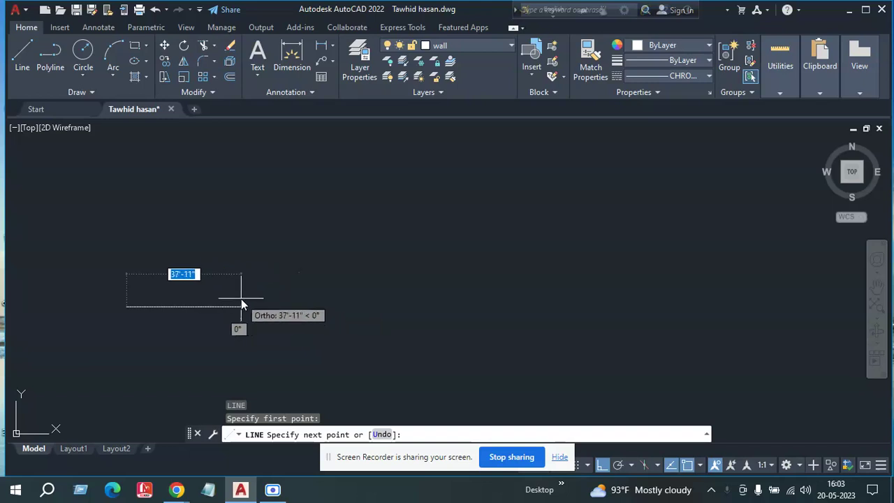
{"action": "type", "text": "10"}
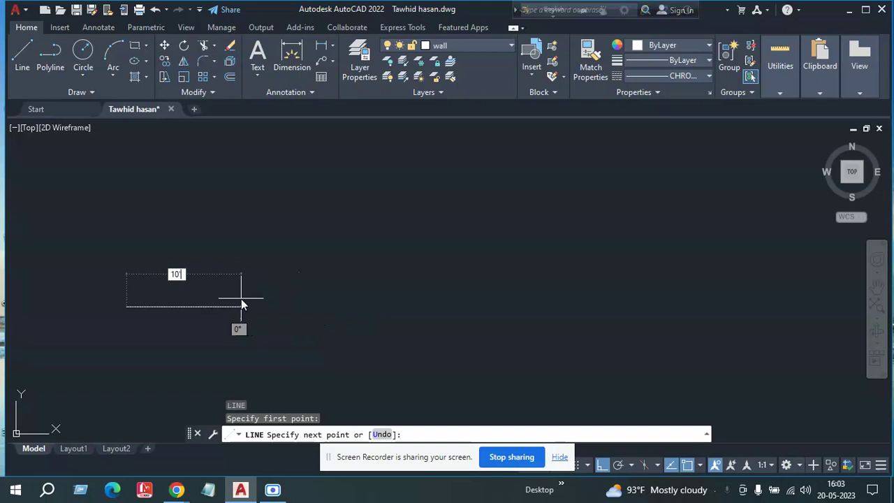
{"action": "key", "text": "Return"}
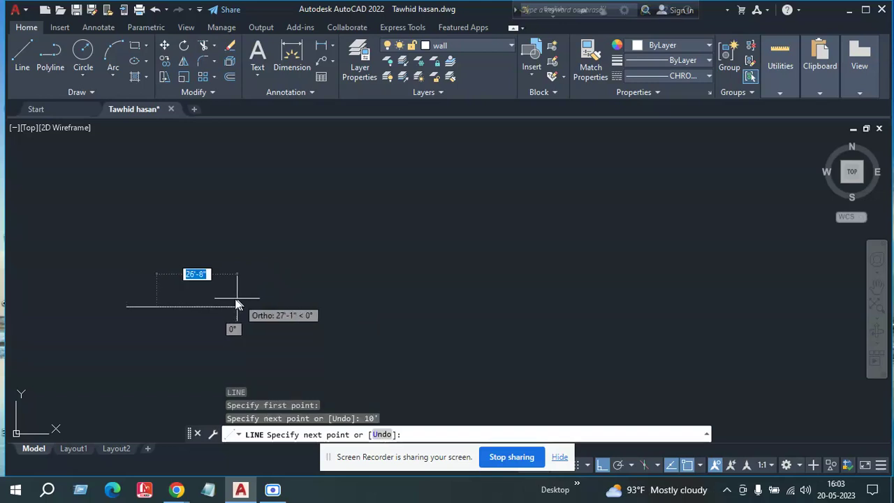
{"action": "key", "text": "Escape"}
Step: Draw an 11' vertical line upward from the right end of the 10' line
{"action": "scroll", "coordinate": [125, 324], "scroll_direction": "up", "scroll_amount": 3}
{"action": "scroll", "coordinate": [125, 324], "scroll_direction": "up", "scroll_amount": 2}
{"action": "scroll", "coordinate": [251, 303], "scroll_direction": "down", "scroll_amount": 2}
{"action": "middle_click_drag", "start_coordinate": [252, 303], "coordinate": [322, 383]}
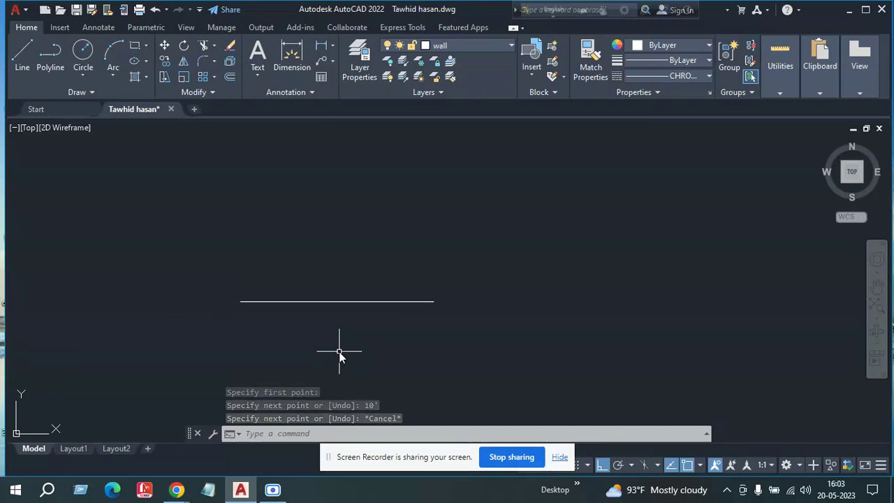
{"action": "type", "text": "l"}
{"action": "key", "text": "Return"}
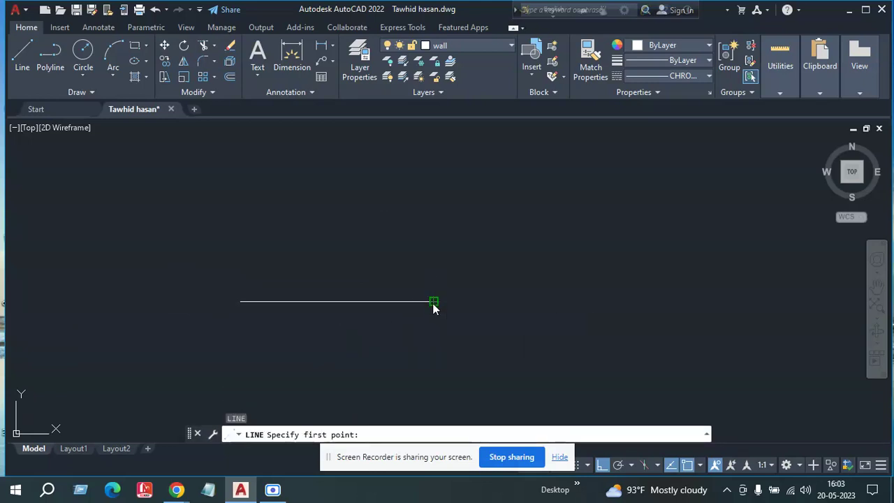
{"action": "left_click", "coordinate": [434, 302]}
{"action": "type", "text": "11'"}
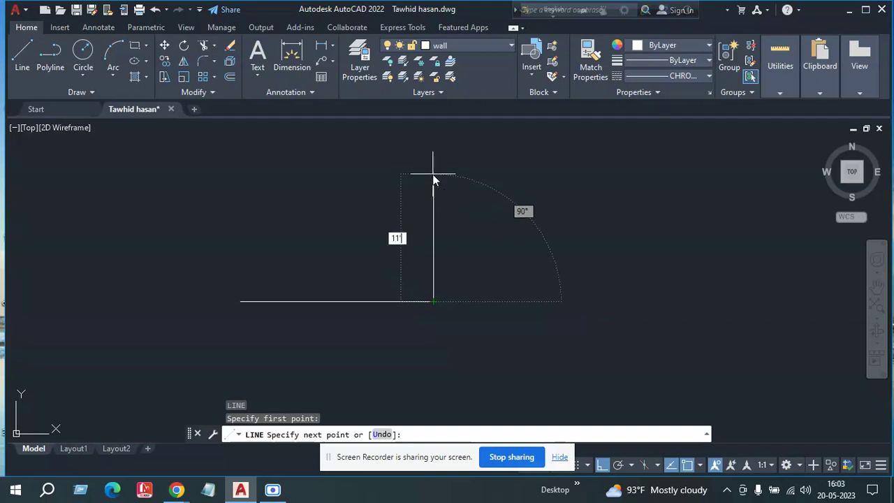
{"action": "key", "text": "Return"}
Step: Close the room rectangle by drawing its upper and left sides back to the start of the 10' line
{"action": "scroll", "coordinate": [296, 192], "scroll_direction": "down", "scroll_amount": 2}
{"action": "middle_click_drag", "start_coordinate": [288, 190], "coordinate": [313, 207]}
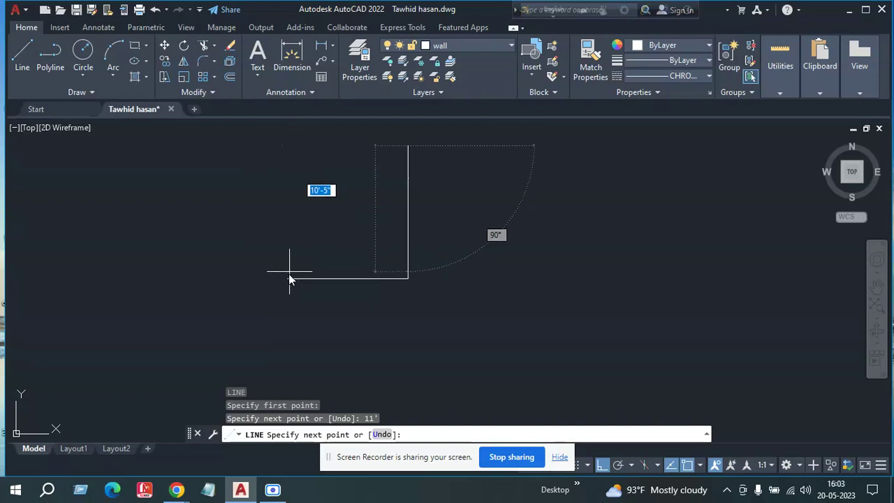
{"action": "left_click", "coordinate": [287, 146]}
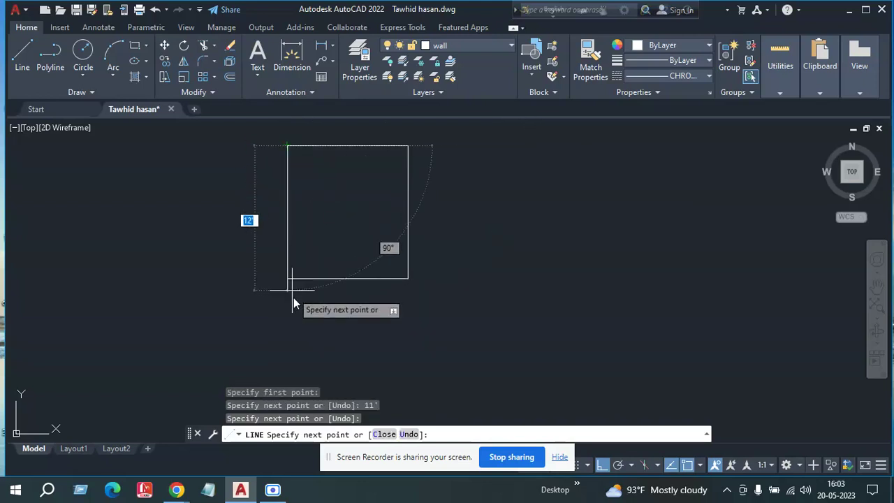
{"action": "left_click", "coordinate": [287, 278]}
{"action": "key", "text": "Return"}
{"action": "scroll", "coordinate": [343, 308], "scroll_direction": "down", "scroll_amount": 2}
{"action": "scroll", "coordinate": [338, 301], "scroll_direction": "up", "scroll_amount": 2}
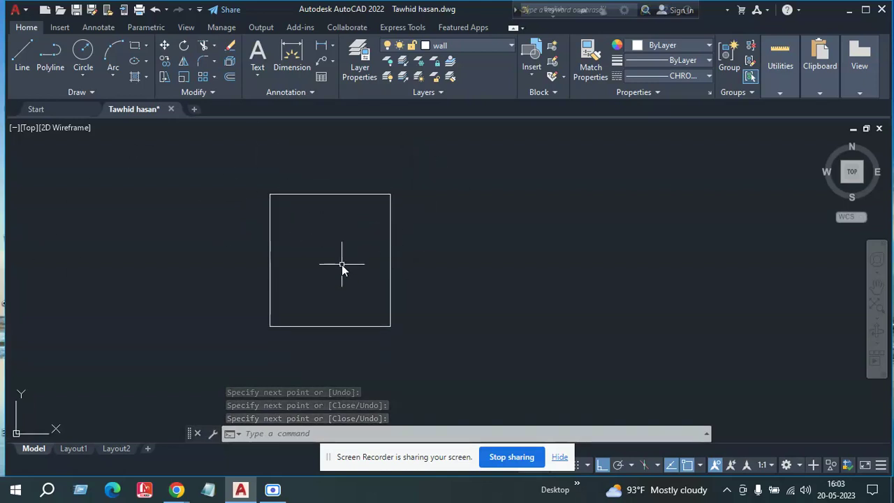
Step: Offset the room's right side outward by 5 inches
{"action": "type", "text": "o"}
{"action": "key", "text": "Return"}
{"action": "type", "text": "5"}
{"action": "key", "text": "Return"}
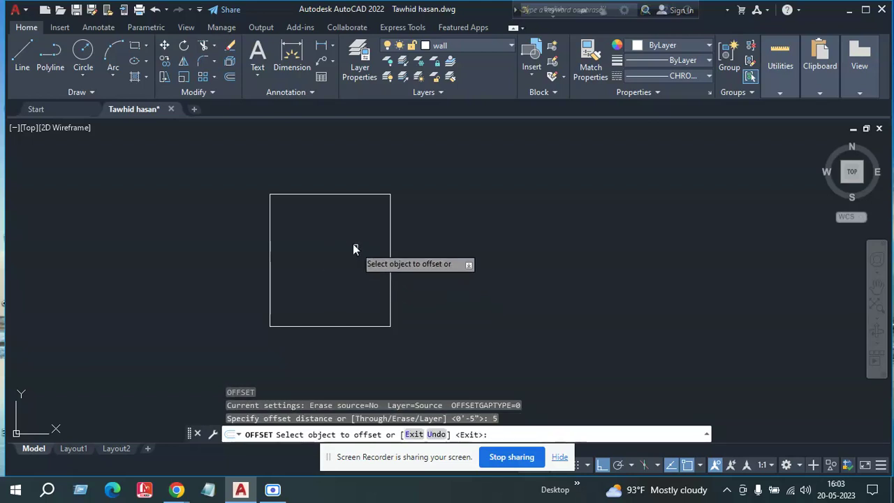
{"action": "left_click", "coordinate": [390, 277]}
{"action": "left_click", "coordinate": [419, 277]}
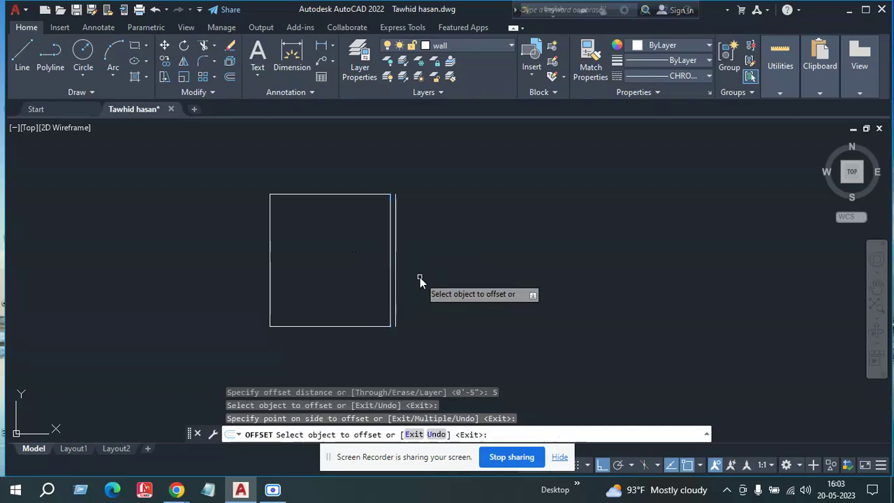
Step: Offset the room's upper, left and lower sides outward by the same 5-inch wall thickness
{"action": "left_click", "coordinate": [343, 194]}
{"action": "left_click", "coordinate": [339, 184]}
{"action": "left_click", "coordinate": [270, 260]}
{"action": "left_click", "coordinate": [259, 274]}
{"action": "left_click", "coordinate": [331, 327]}
{"action": "left_click", "coordinate": [330, 357]}
{"action": "key", "text": "Return"}
Step: Fillet the outer wall lines with zero radius at the lower-left and lower-right corners
{"action": "type", "text": "F"}
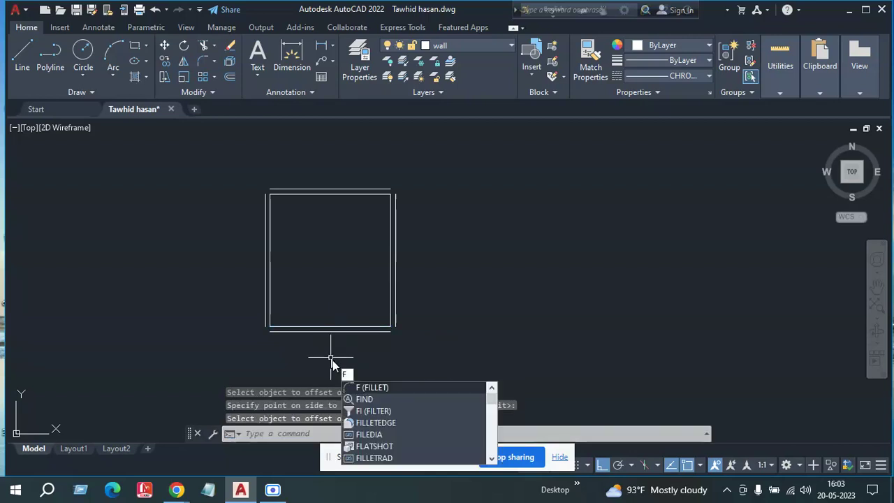
{"action": "key", "text": "Return"}
{"action": "scroll", "coordinate": [274, 331], "scroll_direction": "up", "scroll_amount": 4}
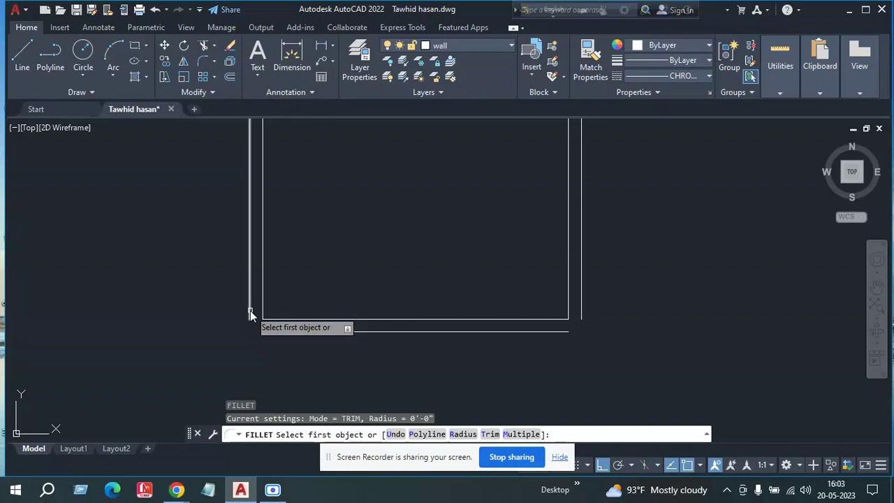
{"action": "left_click", "coordinate": [250, 310]}
{"action": "left_click", "coordinate": [268, 332]}
{"action": "key", "text": "Return"}
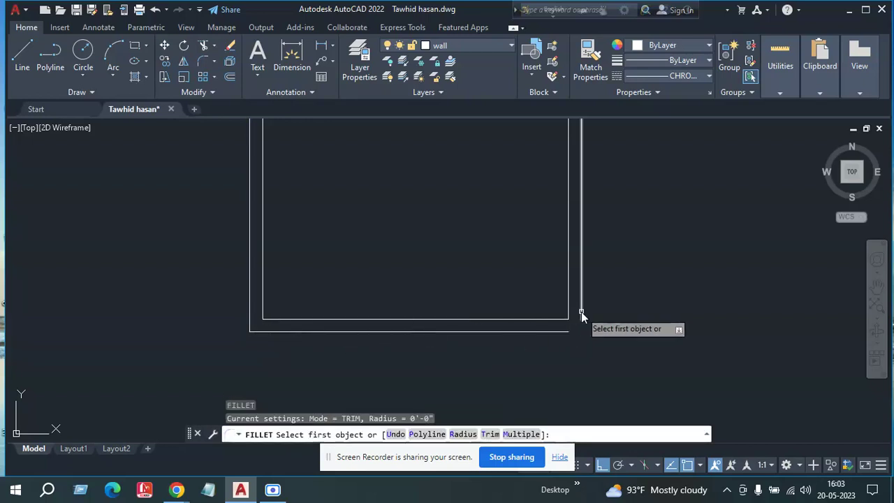
{"action": "left_click", "coordinate": [582, 312]}
{"action": "left_click", "coordinate": [555, 332]}
Step: Fillet the outer wall lines with zero radius at the upper-left and upper-right corners
{"action": "key", "text": "Return"}
{"action": "scroll", "coordinate": [502, 299], "scroll_direction": "down", "scroll_amount": 4}
{"action": "middle_click_drag", "start_coordinate": [501, 299], "coordinate": [503, 396]}
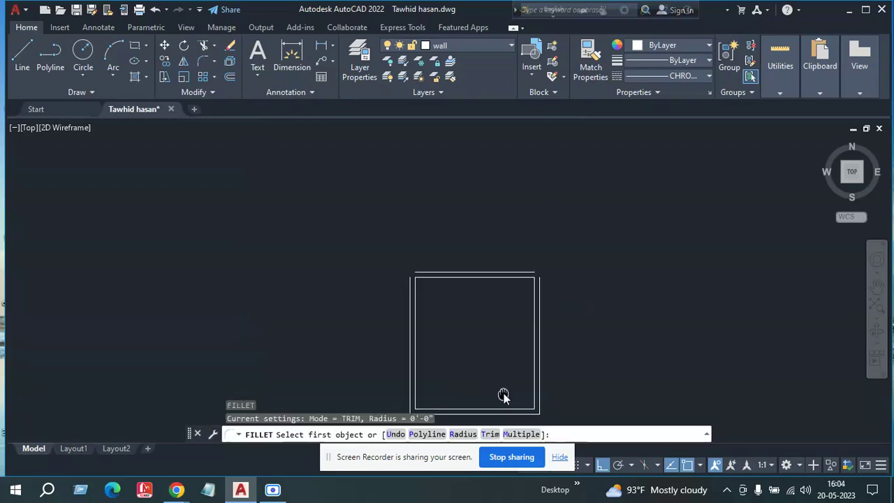
{"action": "scroll", "coordinate": [389, 297], "scroll_direction": "up", "scroll_amount": 4}
{"action": "left_click", "coordinate": [438, 260]}
{"action": "left_click", "coordinate": [458, 240]}
{"action": "scroll", "coordinate": [535, 283], "scroll_direction": "down", "scroll_amount": 2}
{"action": "scroll", "coordinate": [535, 281], "scroll_direction": "down", "scroll_amount": 2}
{"action": "middle_click_drag", "start_coordinate": [535, 280], "coordinate": [341, 295]}
{"action": "scroll", "coordinate": [453, 281], "scroll_direction": "up", "scroll_amount": 4}
{"action": "key", "text": "Return"}
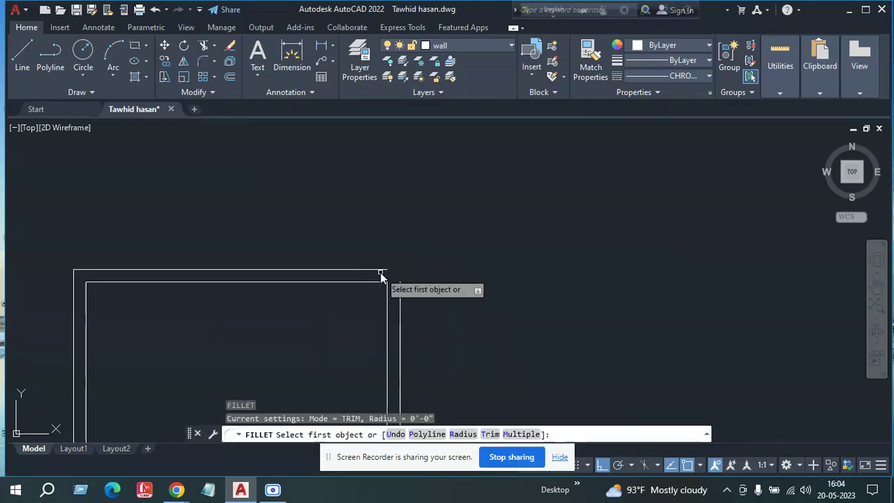
{"action": "left_click", "coordinate": [386, 270]}
{"action": "left_click", "coordinate": [403, 289]}
{"action": "scroll", "coordinate": [420, 276], "scroll_direction": "down", "scroll_amount": 3}
{"action": "key", "text": "Return"}
{"action": "scroll", "coordinate": [423, 364], "scroll_direction": "up", "scroll_amount": 2}
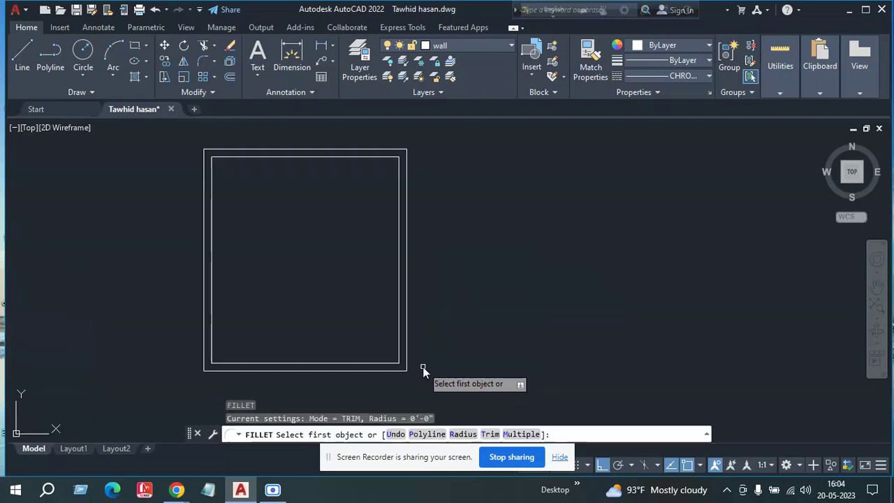
{"action": "type", "text": "ex"}
{"action": "key", "text": "Return"}
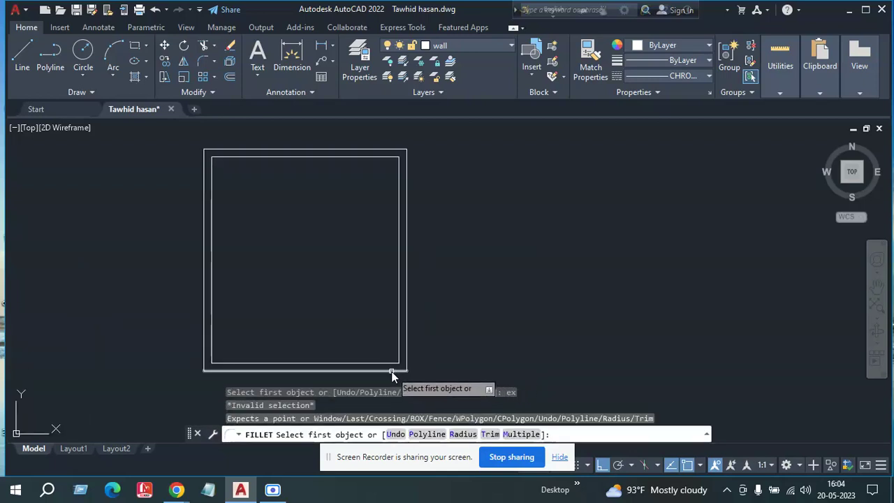
{"action": "scroll", "coordinate": [398, 373], "scroll_direction": "up", "scroll_amount": 2}
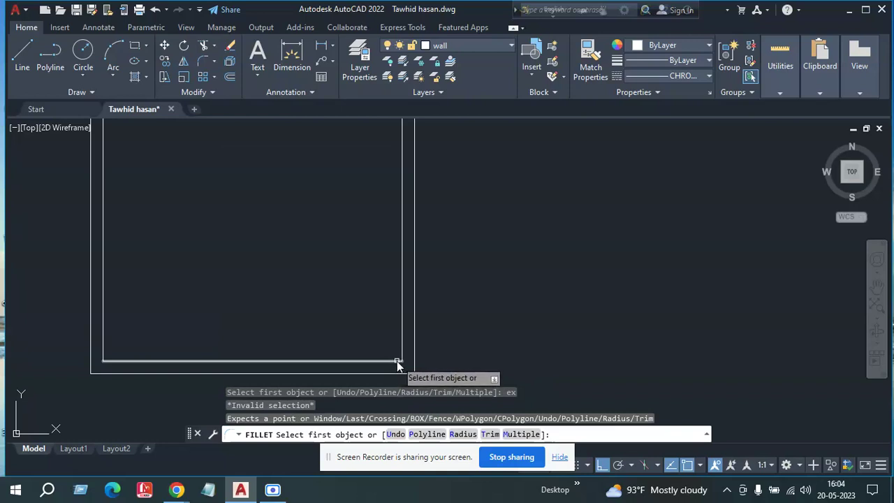
{"action": "left_click", "coordinate": [397, 361]}
{"action": "left_click", "coordinate": [402, 358]}
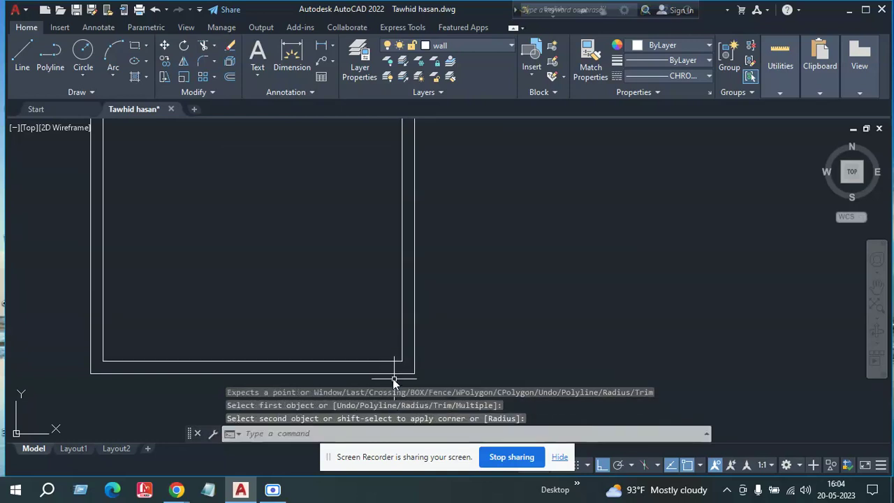
{"action": "left_click", "coordinate": [393, 363]}
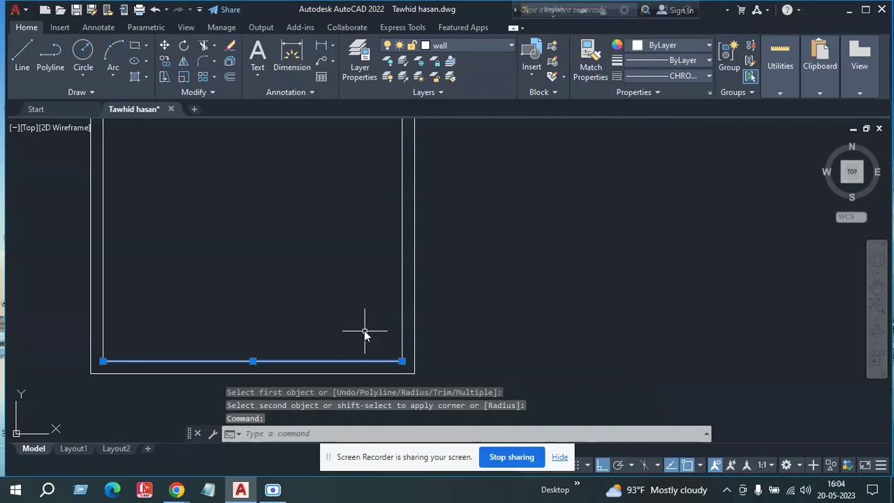
{"action": "key", "text": "Return"}
{"action": "key", "text": "Escape"}
Step: Draw a short horizontal line across the right wall from the inner lower-right corner to the outer wall face
{"action": "scroll", "coordinate": [410, 366], "scroll_direction": "up", "scroll_amount": 3}
{"action": "middle_click_drag", "start_coordinate": [400, 354], "coordinate": [365, 295]}
{"action": "type", "text": "l"}
{"action": "key", "text": "Return"}
{"action": "scroll", "coordinate": [352, 319], "scroll_direction": "up", "scroll_amount": 2}
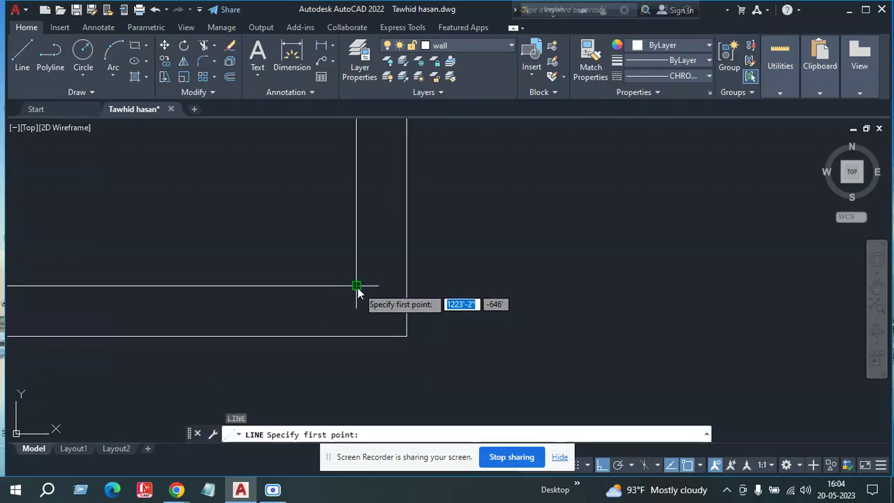
{"action": "left_click", "coordinate": [357, 289]}
{"action": "left_click", "coordinate": [405, 292]}
{"action": "key", "text": "Return"}
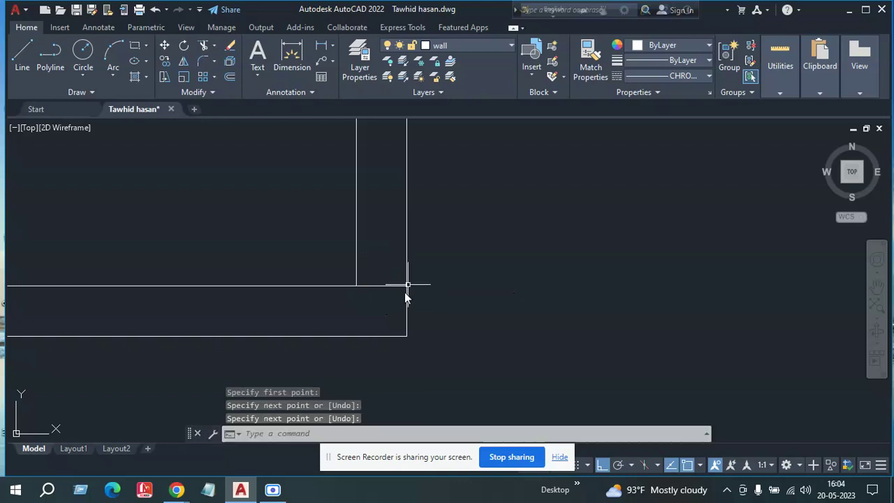
{"action": "scroll", "coordinate": [462, 296], "scroll_direction": "down", "scroll_amount": 3}
{"action": "middle_click_drag", "start_coordinate": [463, 296], "coordinate": [307, 299]}
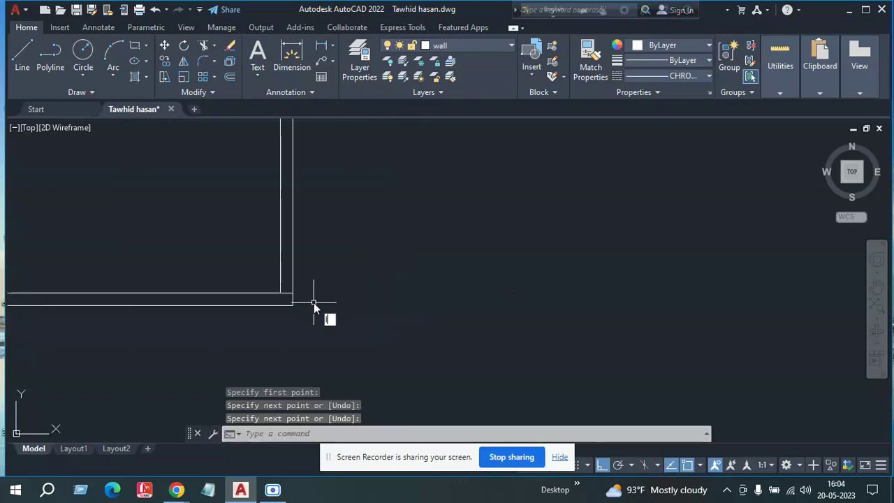
{"action": "type", "text": "l"}
{"action": "key", "text": "Return"}
{"action": "type", "text": "12"}
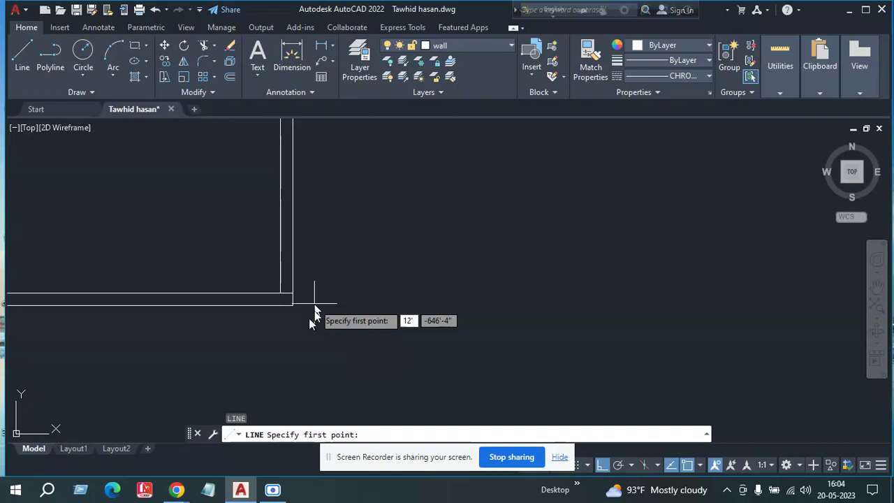
{"action": "key", "text": "Return"}
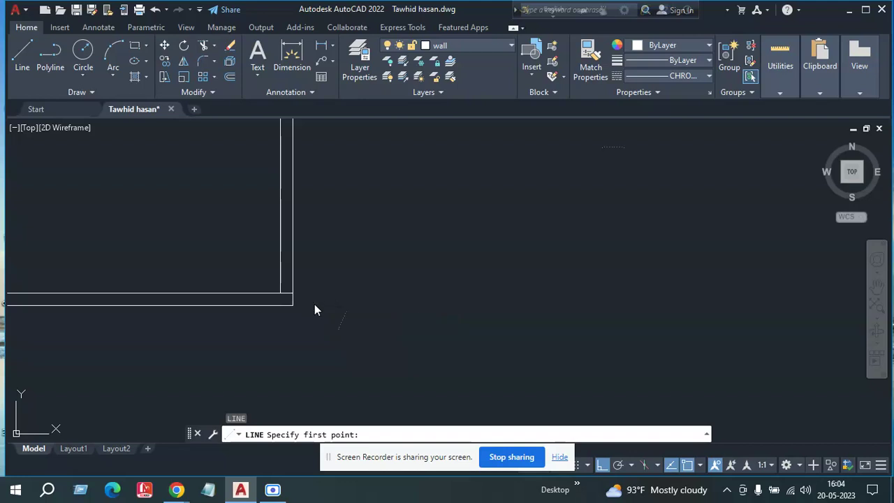
{"action": "key", "text": "Escape"}
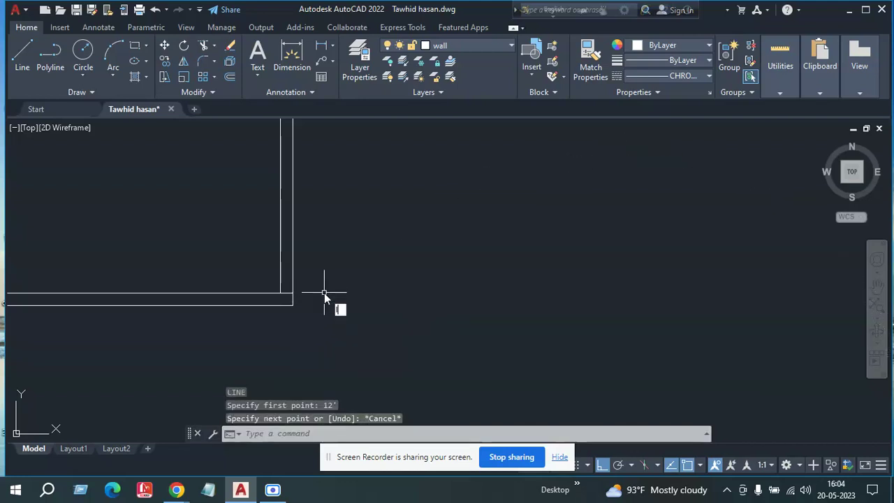
Step: Draw a 12' horizontal line to the right from the short line's end on the right wall's outer face
{"action": "key", "text": "Return"}
{"action": "left_click", "coordinate": [293, 295]}
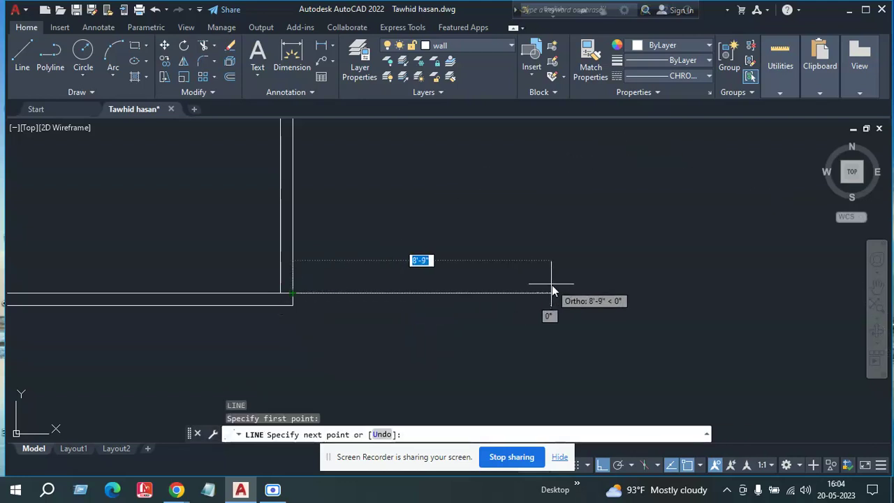
{"action": "type", "text": "12"}
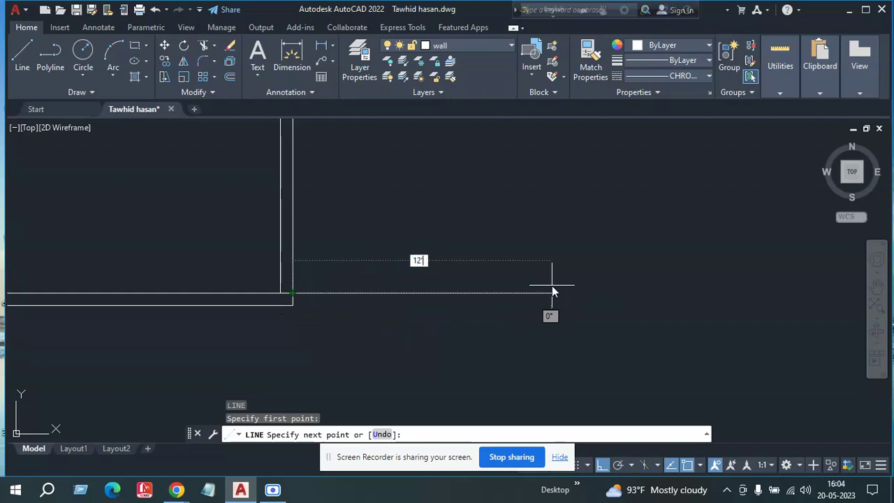
{"action": "type", "text": "'"}
{"action": "key", "text": "Return"}
Step: Complete the second room's inner outline with an 11' line upward and a horizontal line back to the first room's inner upper-right corner
{"action": "scroll", "coordinate": [579, 269], "scroll_direction": "down", "scroll_amount": 3}
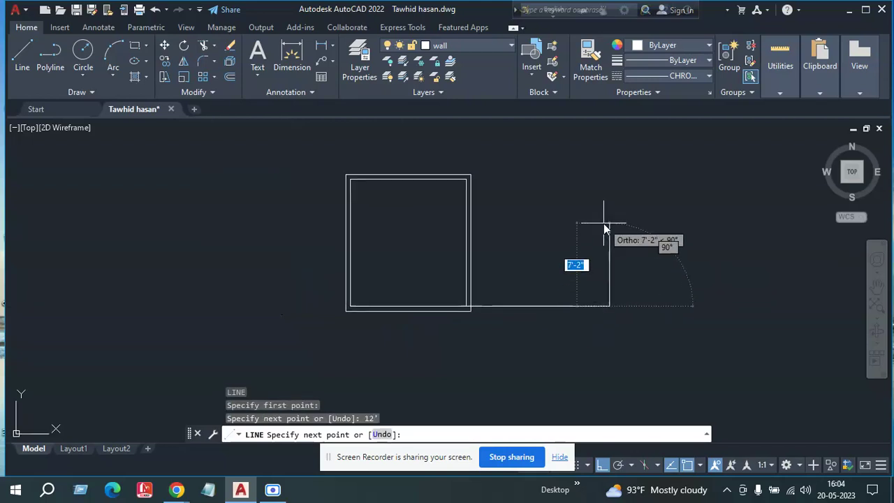
{"action": "scroll", "coordinate": [604, 224], "scroll_direction": "up", "scroll_amount": 2}
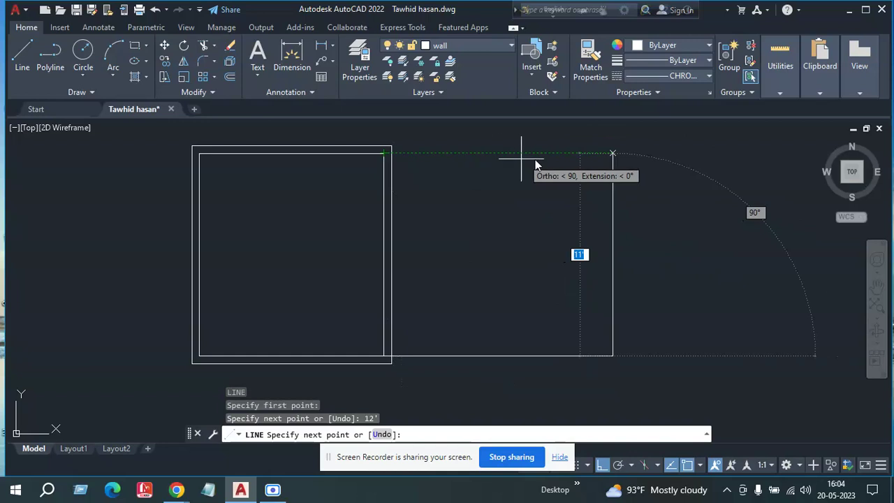
{"action": "left_click", "coordinate": [612, 153]}
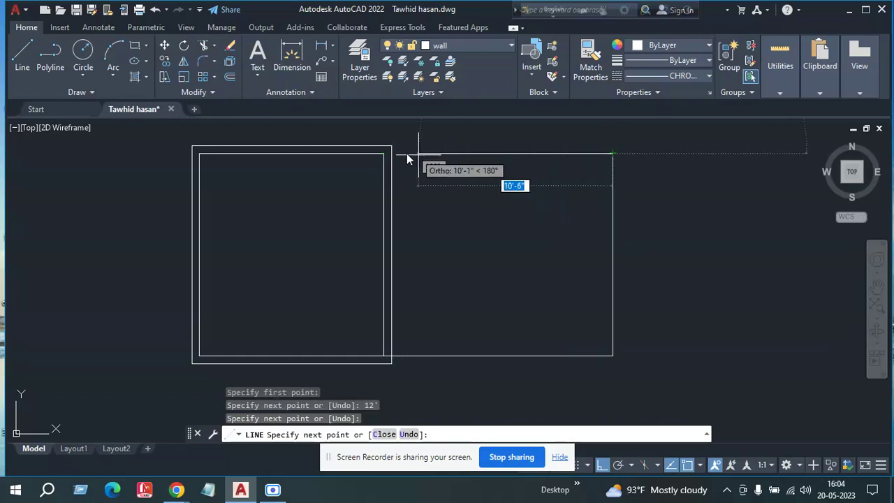
{"action": "left_click", "coordinate": [384, 155]}
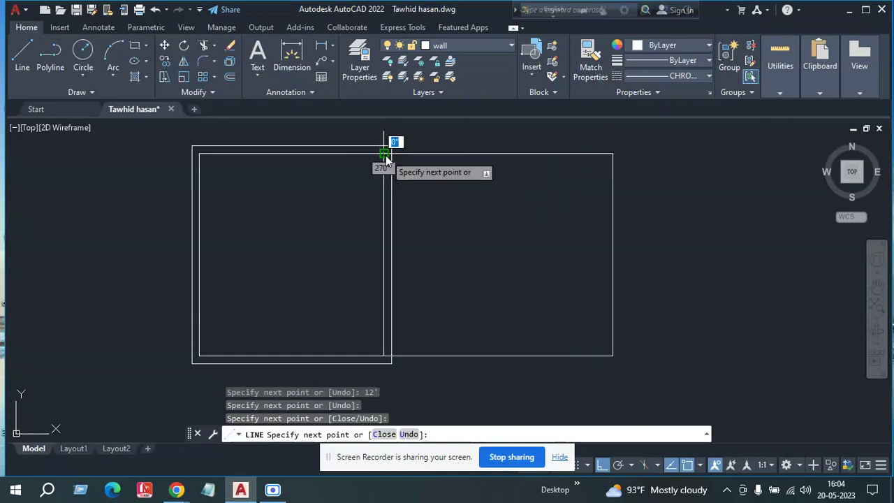
{"action": "key", "text": "Escape"}
Step: Offset the second room's bottom, right and top lines outward by 5 inches
{"action": "middle_click_drag", "start_coordinate": [515, 318], "coordinate": [472, 262]}
{"action": "type", "text": "o"}
{"action": "key", "text": "Return"}
{"action": "key", "text": "Return"}
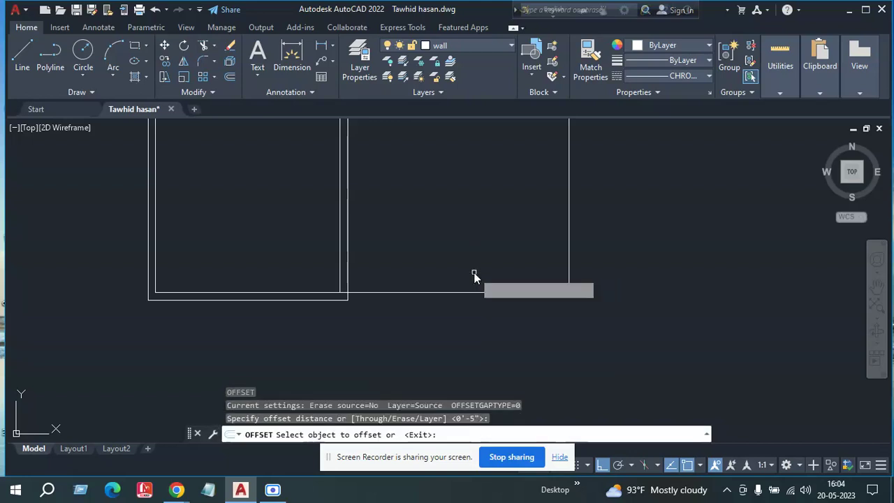
{"action": "left_click", "coordinate": [483, 292]}
{"action": "left_click", "coordinate": [503, 307]}
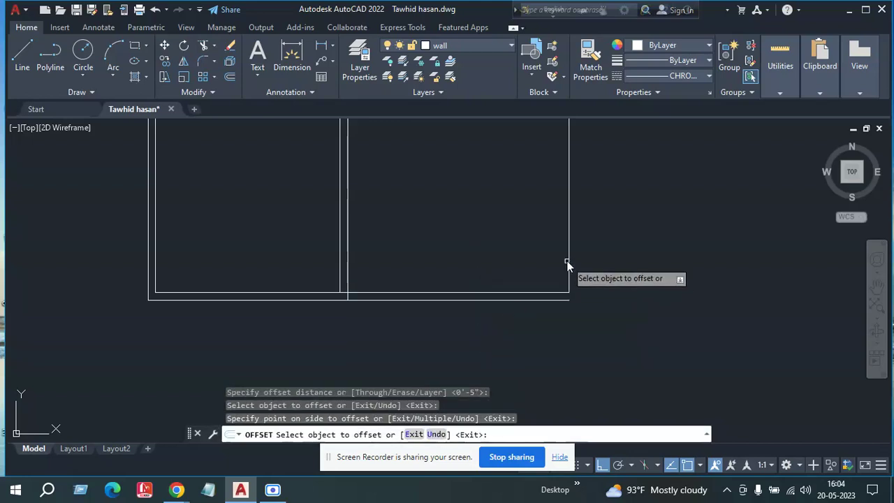
{"action": "left_click", "coordinate": [568, 263]}
{"action": "left_click", "coordinate": [571, 264]}
{"action": "middle_click_drag", "start_coordinate": [427, 239], "coordinate": [457, 394]}
{"action": "left_click", "coordinate": [483, 248]}
{"action": "left_click", "coordinate": [481, 218]}
{"action": "key", "text": "Return"}
Step: Fillet the second room's outer wall lines with zero radius at the upper-right and lower-right corners
{"action": "scroll", "coordinate": [435, 240], "scroll_direction": "down", "scroll_amount": 2}
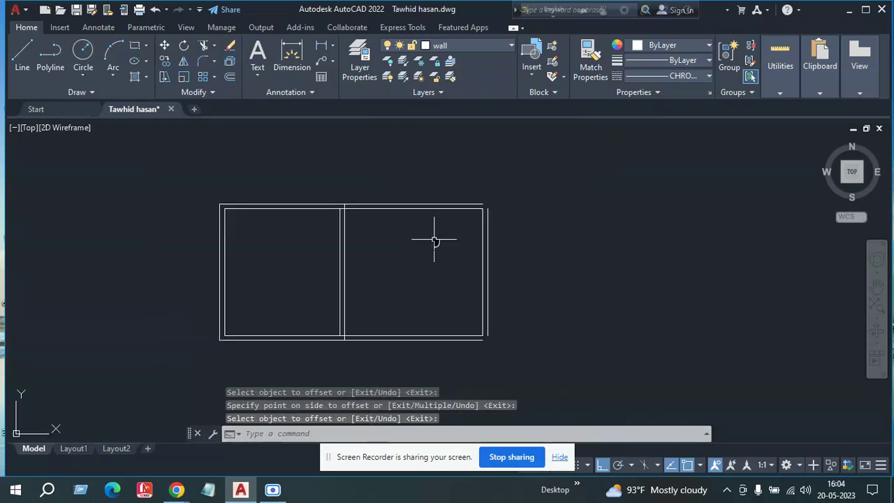
{"action": "type", "text": "f"}
{"action": "key", "text": "Return"}
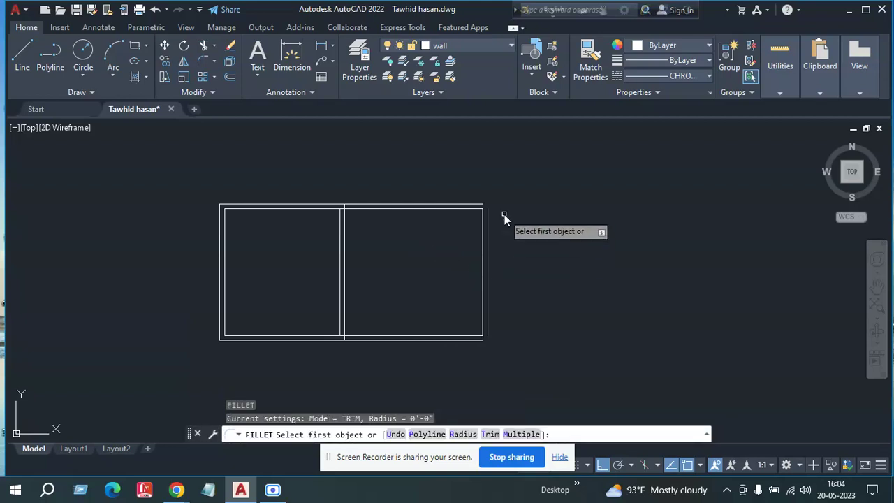
{"action": "scroll", "coordinate": [481, 210], "scroll_direction": "up", "scroll_amount": 2}
{"action": "left_click", "coordinate": [478, 201]}
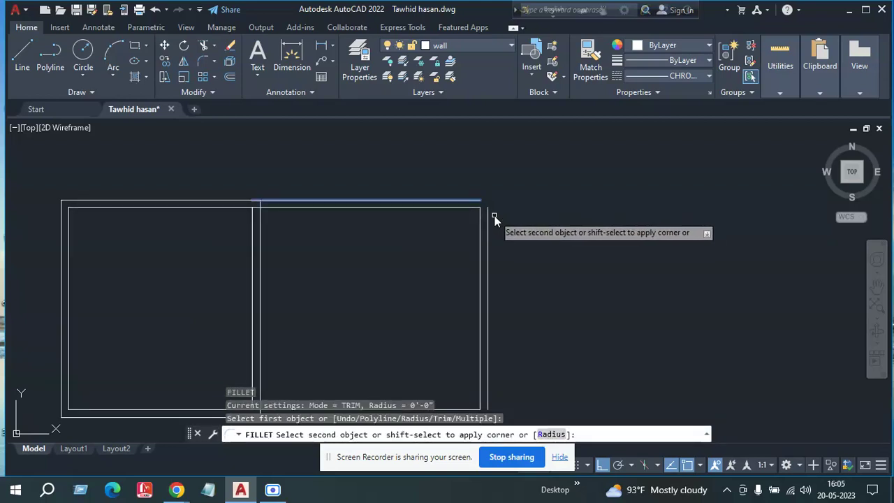
{"action": "left_click", "coordinate": [488, 214]}
{"action": "middle_click_drag", "start_coordinate": [451, 295], "coordinate": [406, 235]}
{"action": "key", "text": "Return"}
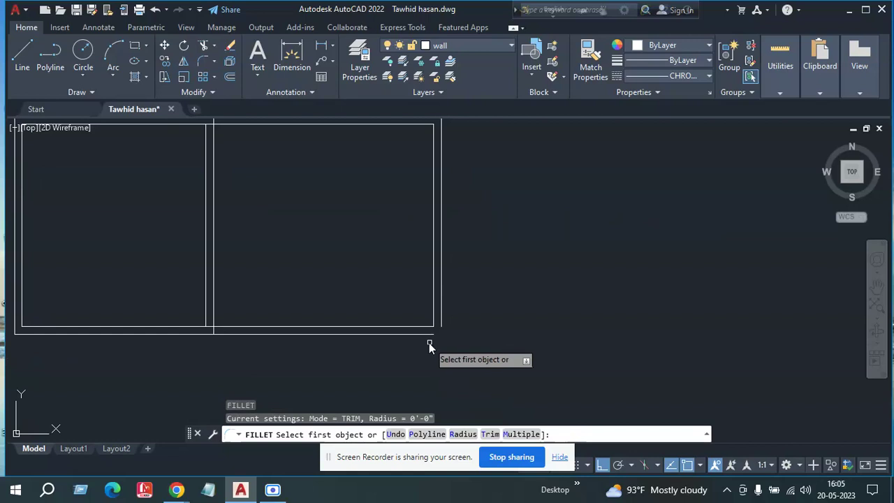
{"action": "scroll", "coordinate": [429, 343], "scroll_direction": "up", "scroll_amount": 2}
{"action": "left_click", "coordinate": [436, 333]}
{"action": "left_click", "coordinate": [448, 320]}
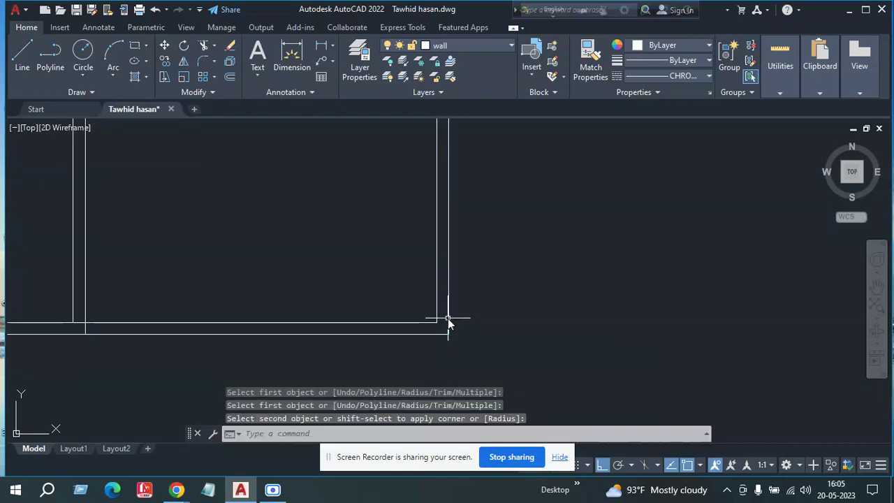
{"action": "key", "text": "Return"}
{"action": "scroll", "coordinate": [346, 267], "scroll_direction": "down", "scroll_amount": 3}
{"action": "middle_click_drag", "start_coordinate": [345, 266], "coordinate": [421, 314]}
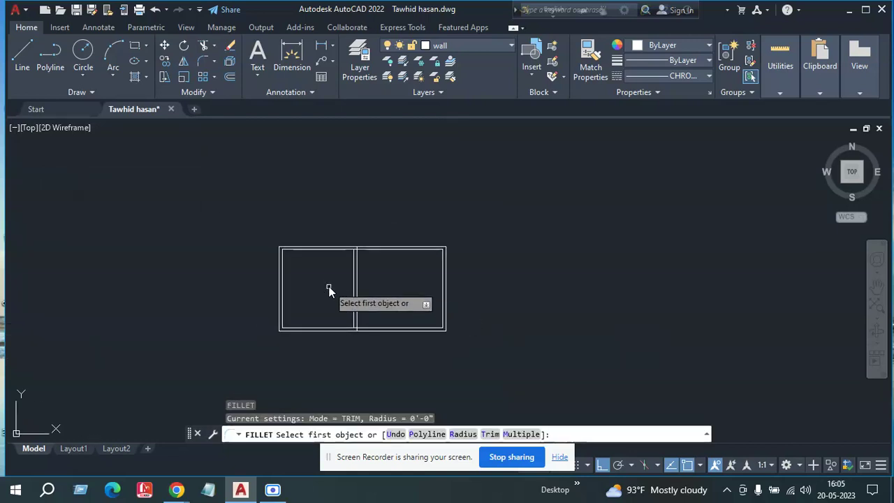
{"action": "scroll", "coordinate": [416, 290], "scroll_direction": "up", "scroll_amount": 1}
{"action": "scroll", "coordinate": [420, 297], "scroll_direction": "up", "scroll_amount": 3}
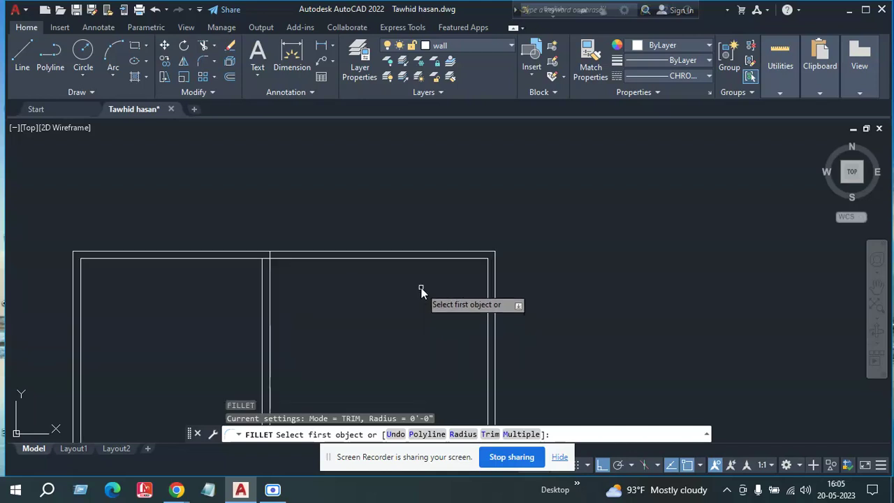
{"action": "scroll", "coordinate": [421, 288], "scroll_direction": "down", "scroll_amount": 2}
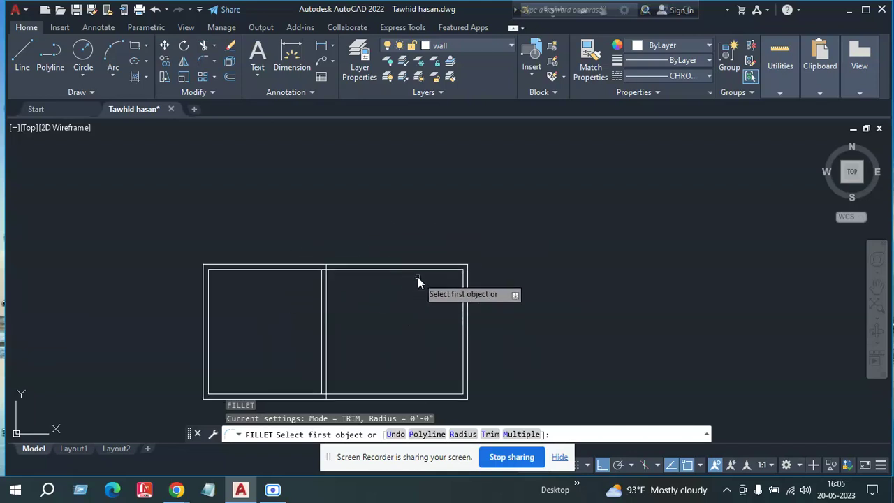
{"action": "type", "text": "o"}
{"action": "key", "text": "Return"}
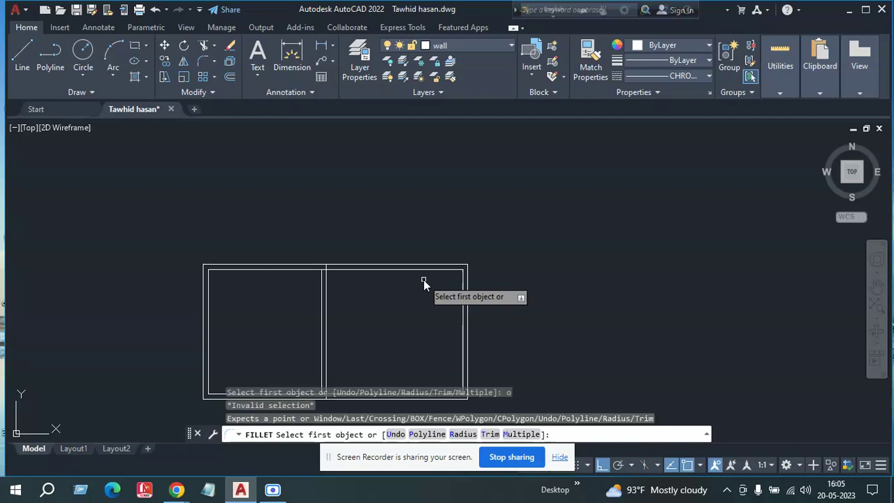
{"action": "type", "text": "4'"}
{"action": "key", "text": "Return"}
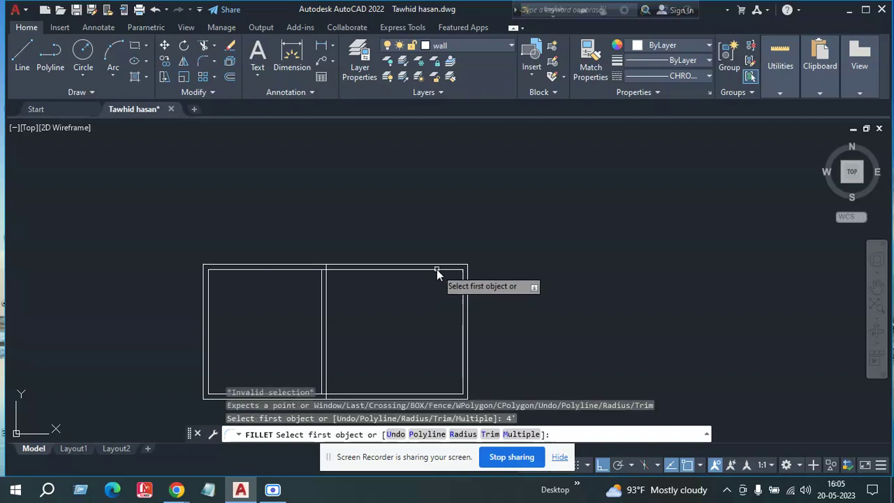
{"action": "left_click", "coordinate": [437, 267]}
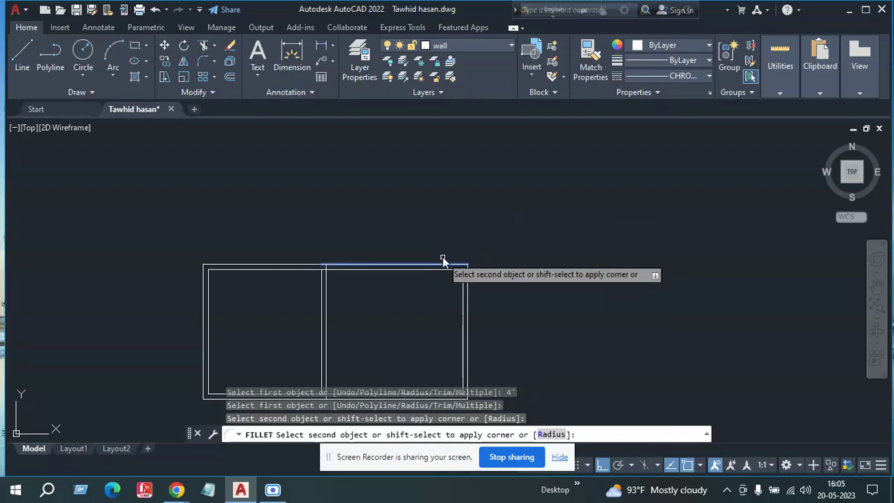
{"action": "key", "text": "Escape"}
Step: Offset the second room's top outer wall line upward by 5'
{"action": "type", "text": "o"}
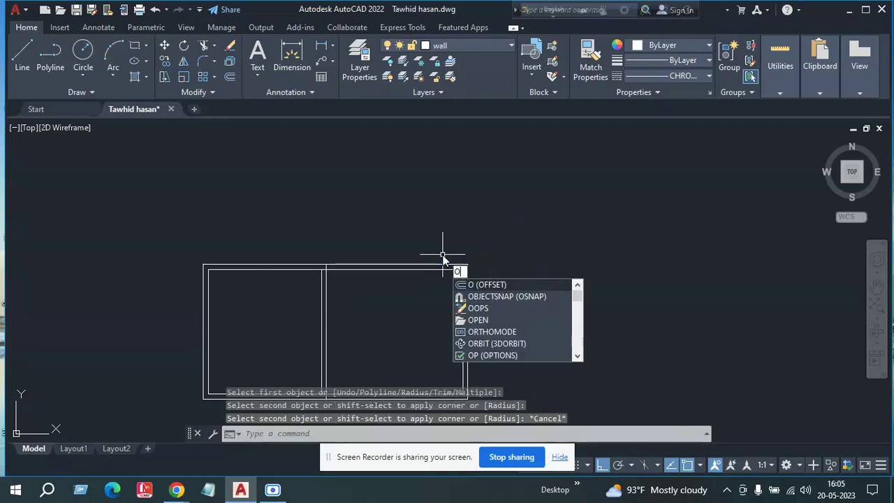
{"action": "key", "text": "Return"}
{"action": "type", "text": "5"}
{"action": "key", "text": "Return"}
{"action": "left_click", "coordinate": [448, 264]}
{"action": "left_click", "coordinate": [452, 228]}
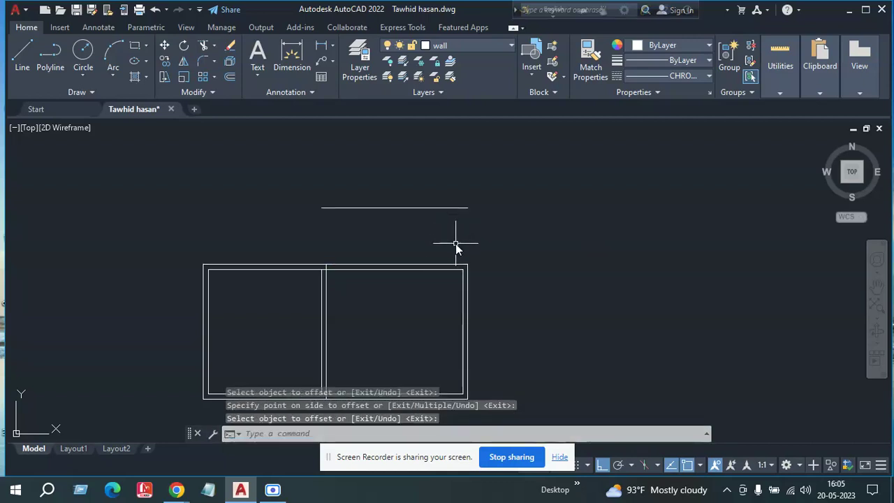
Step: Extend both lines of the right wall up to the new horizontal line above the second room
{"action": "type", "text": "x"}
{"action": "key", "text": "Return"}
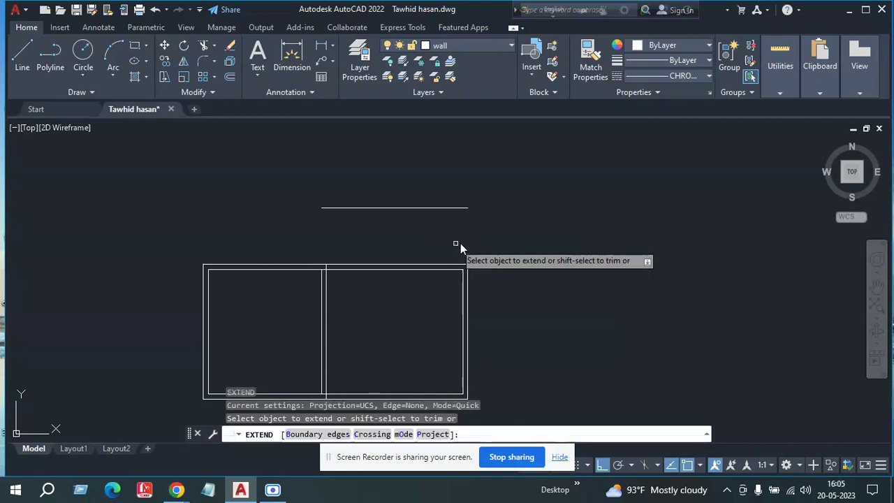
{"action": "left_click", "coordinate": [463, 274]}
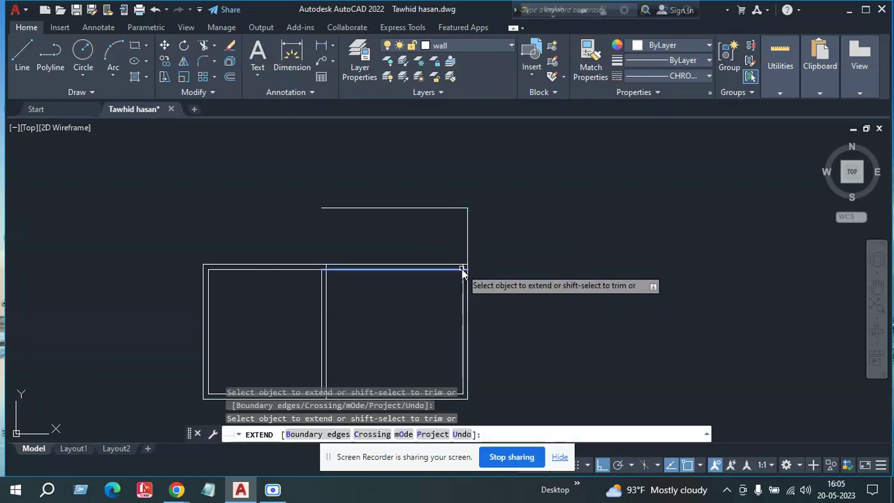
{"action": "left_click", "coordinate": [463, 273]}
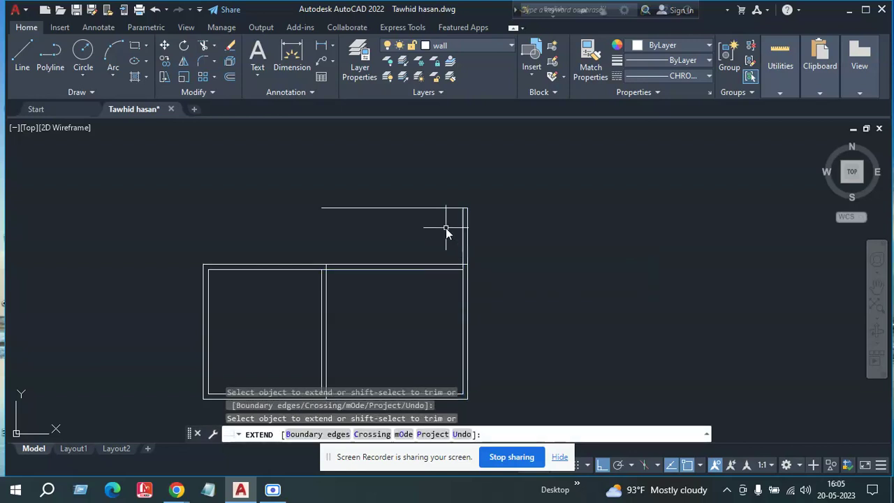
{"action": "key", "text": "Return"}
Step: Offset the horizontal line above the second room upward by 5 inches for the wall thickness
{"action": "type", "text": "o"}
{"action": "key", "text": "Return"}
{"action": "type", "text": "5"}
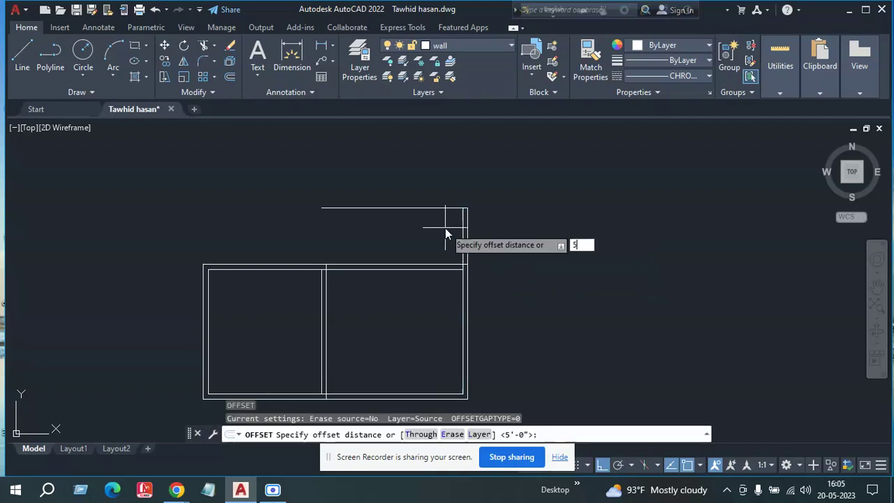
{"action": "key", "text": "Return"}
{"action": "left_click", "coordinate": [441, 207]}
{"action": "left_click", "coordinate": [438, 178]}
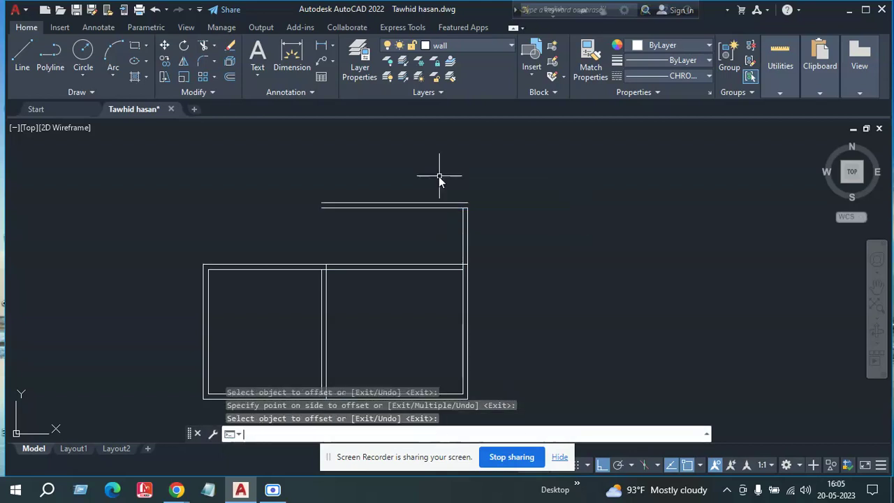
{"action": "key", "text": "Escape"}
Step: Try to fillet the upper space's outer wall lines at the upper-right corner, and undo the fillet
{"action": "type", "text": "f"}
{"action": "key", "text": "Return"}
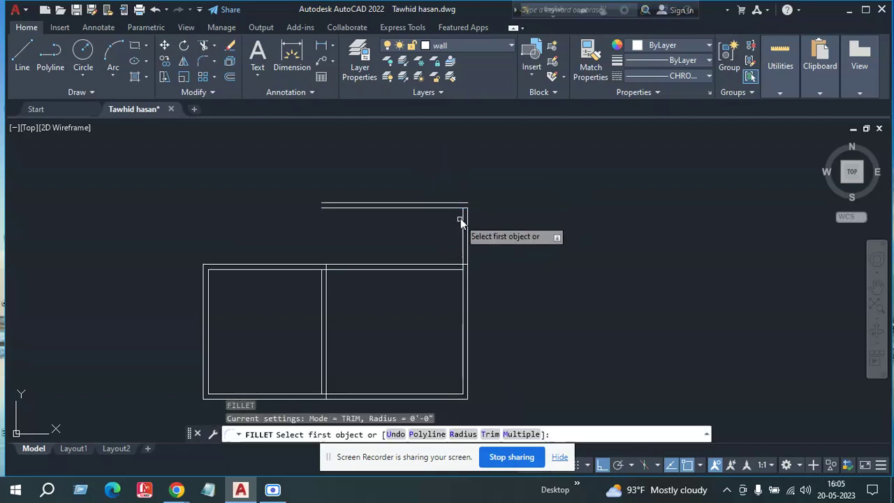
{"action": "scroll", "coordinate": [470, 203], "scroll_direction": "up", "scroll_amount": 3}
{"action": "left_click", "coordinate": [471, 192]}
{"action": "left_click", "coordinate": [470, 219]}
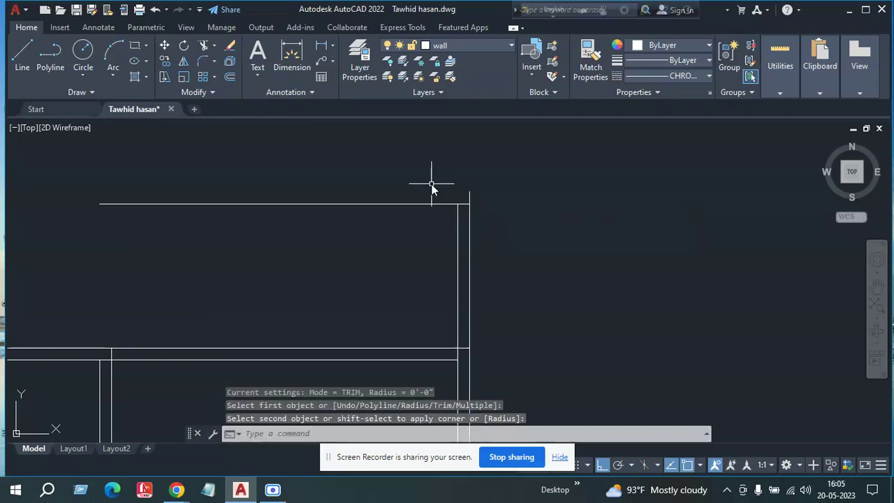
{"action": "key", "text": "Escape"}
{"action": "key", "text": "ctrl+z"}
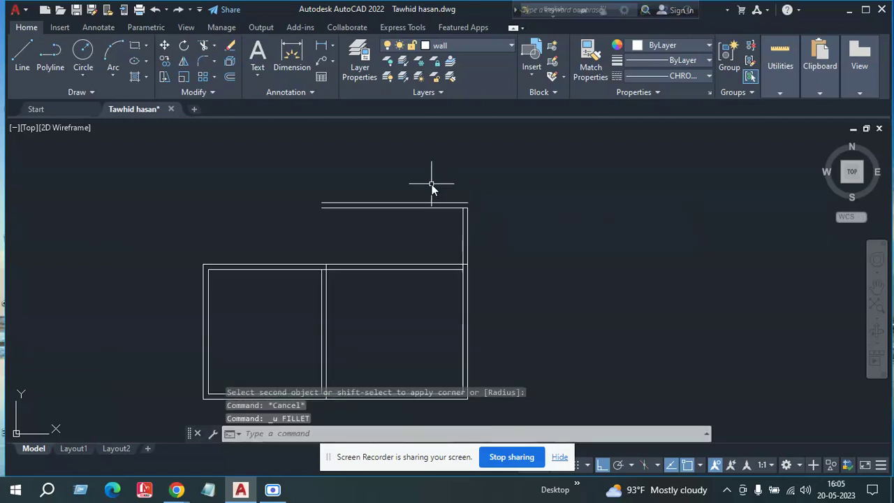
Step: Trim the upper space's inner top line where it crosses the right wall's thickness
{"action": "scroll", "coordinate": [459, 219], "scroll_direction": "up", "scroll_amount": 2}
{"action": "type", "text": "tr"}
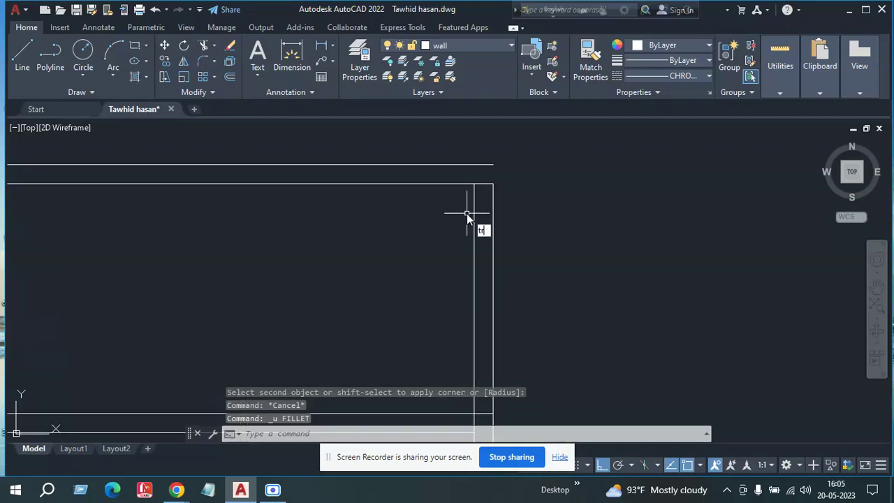
{"action": "key", "text": "Return"}
{"action": "key", "text": "Return"}
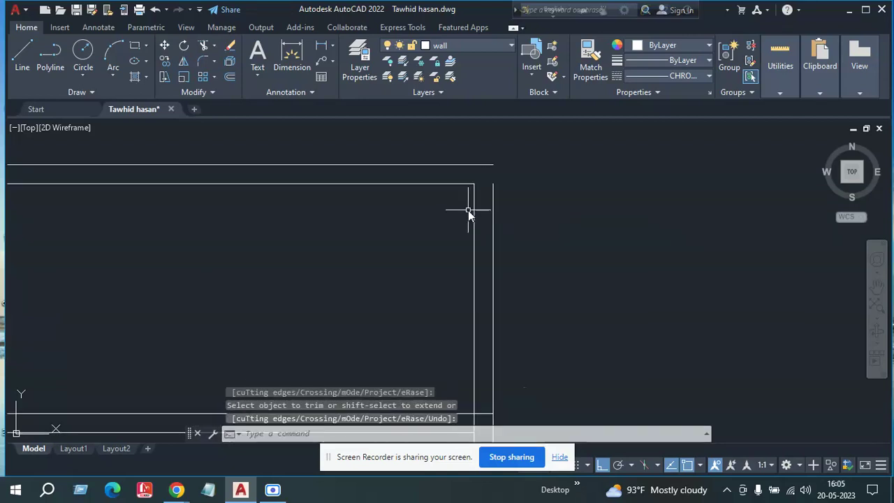
Step: Fillet the right wall's outer line with the uppermost wall line with zero radius at the upper-right corner
{"action": "type", "text": "f"}
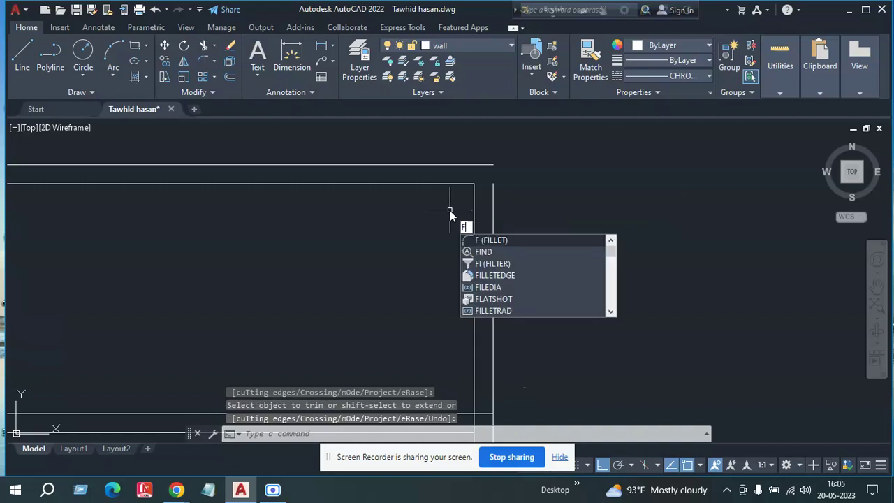
{"action": "key", "text": "Return"}
{"action": "left_click", "coordinate": [493, 198]}
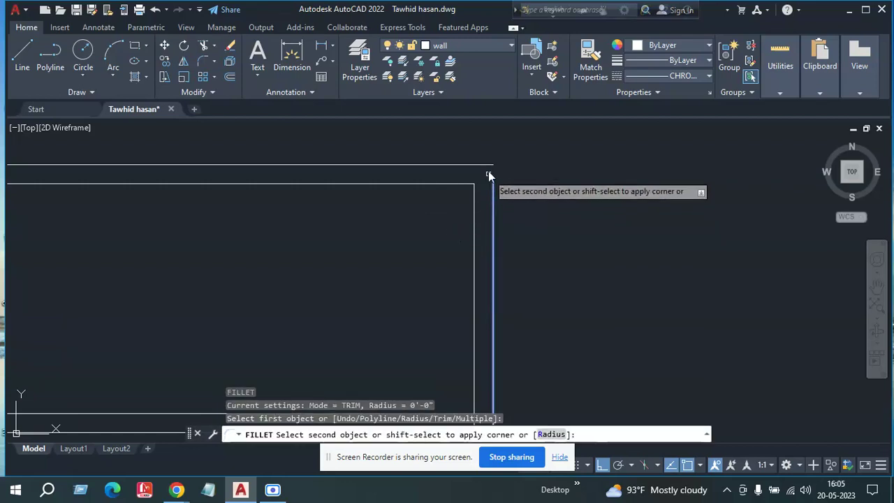
{"action": "left_click", "coordinate": [487, 165]}
{"action": "scroll", "coordinate": [399, 229], "scroll_direction": "down", "scroll_amount": 3}
{"action": "middle_click_drag", "start_coordinate": [395, 228], "coordinate": [478, 228]}
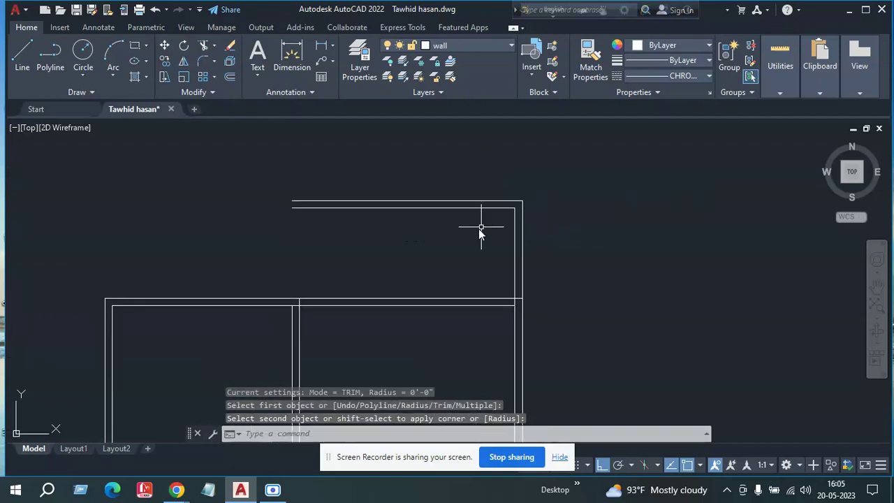
{"action": "key", "text": "Return"}
{"action": "scroll", "coordinate": [493, 284], "scroll_direction": "up", "scroll_amount": 3}
{"action": "scroll", "coordinate": [494, 290], "scroll_direction": "down", "scroll_amount": 2}
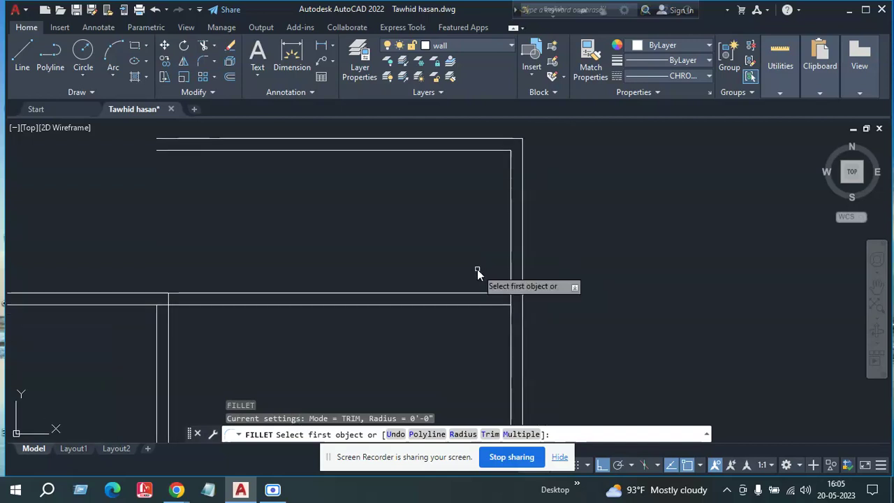
{"action": "type", "text": "tr"}
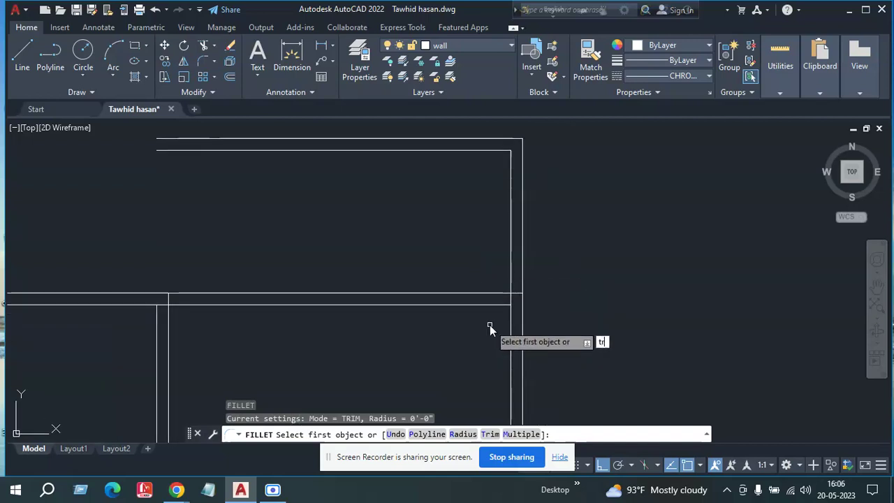
{"action": "key", "text": "Escape"}
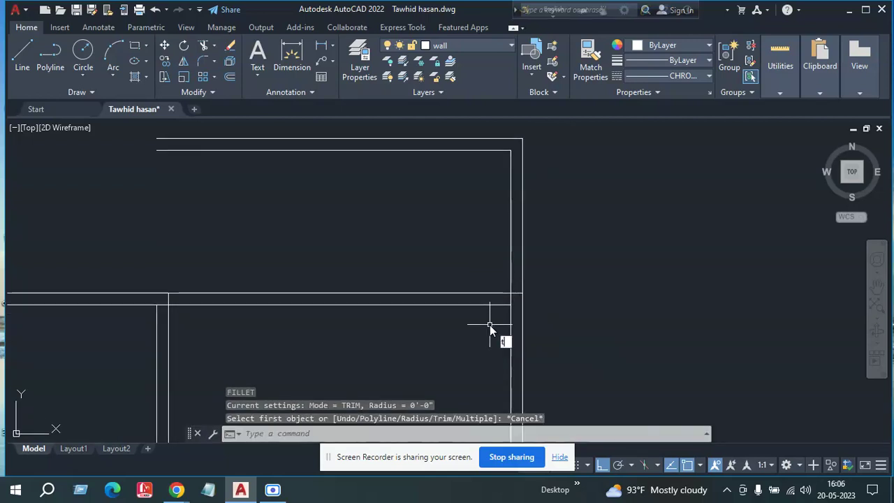
Step: Trim the right wall's inner line and the upper space's bottom line where they cross at the right wall junction
{"action": "key", "text": "Return"}
{"action": "scroll", "coordinate": [515, 295], "scroll_direction": "up", "scroll_amount": 3}
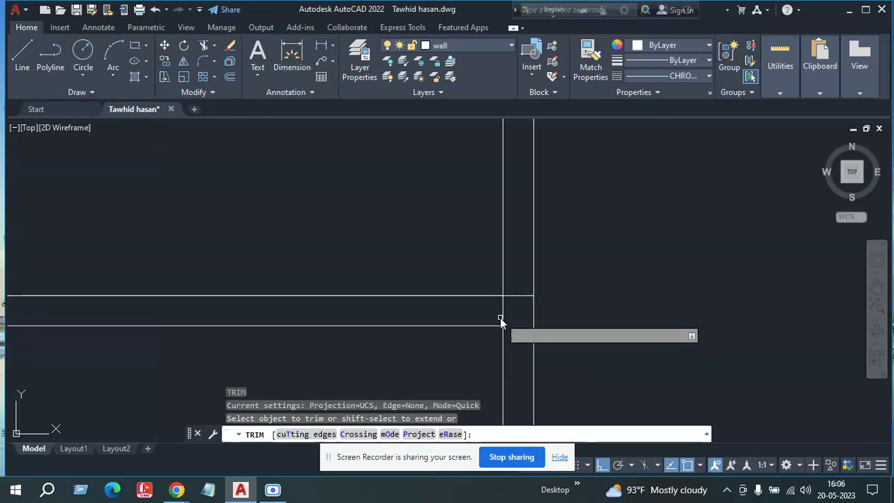
{"action": "left_click", "coordinate": [503, 317]}
{"action": "left_click", "coordinate": [517, 295]}
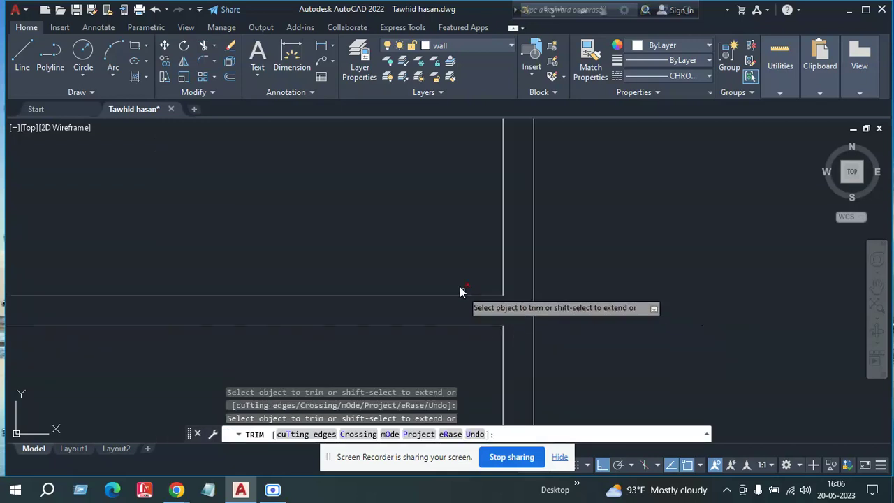
{"action": "key", "text": "Return"}
Step: Offset the right wall's inner line in the upper space 6' to the left for the room width
{"action": "scroll", "coordinate": [442, 234], "scroll_direction": "down", "scroll_amount": 4}
{"action": "middle_click_drag", "start_coordinate": [443, 237], "coordinate": [444, 281]}
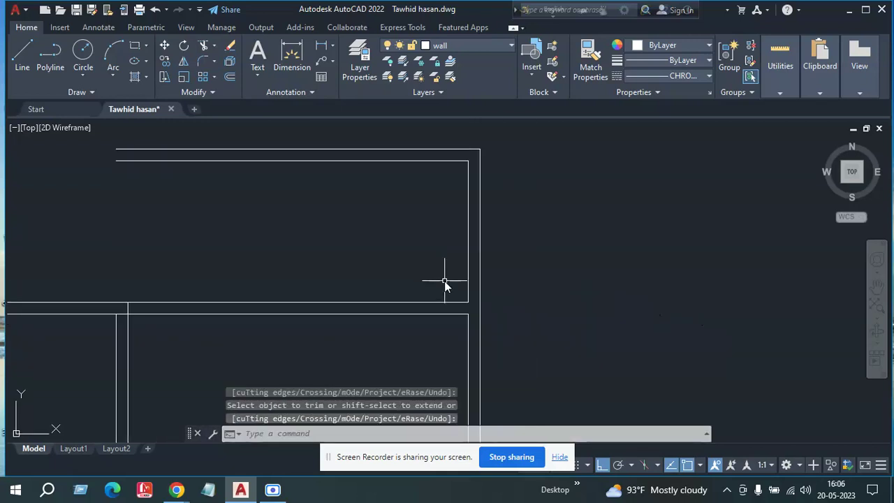
{"action": "key", "text": "Escape"}
{"action": "type", "text": "o"}
{"action": "key", "text": "space"}
{"action": "type", "text": "6"}
{"action": "key", "text": "space"}
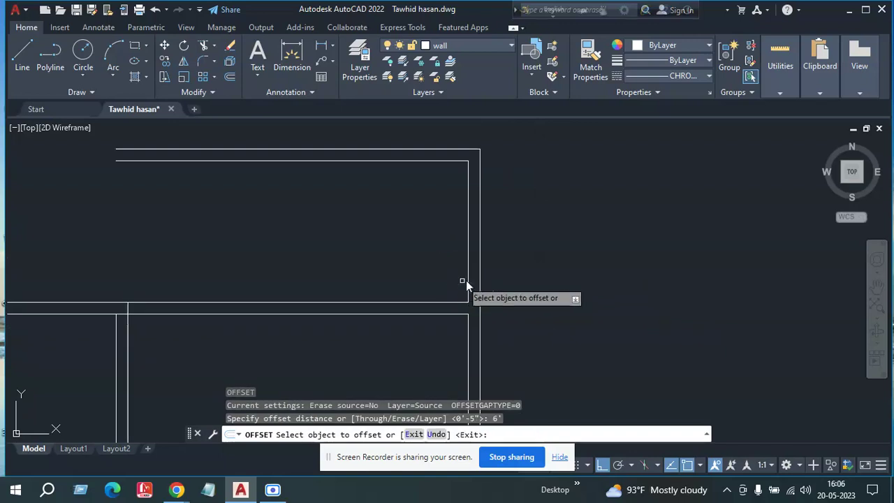
{"action": "left_click", "coordinate": [468, 275]}
{"action": "left_click", "coordinate": [408, 273]}
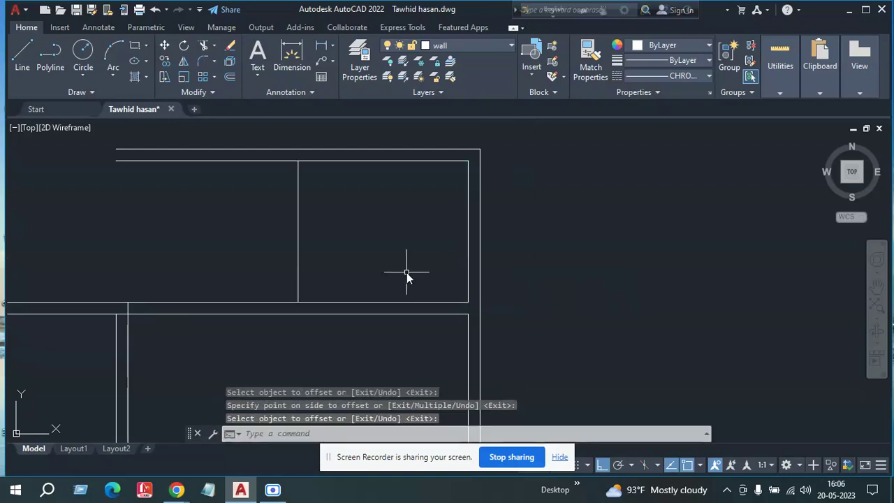
{"action": "key", "text": "space"}
Step: Offset the upper space's new vertical line 5 inches to the left for the wall thickness
{"action": "key", "text": "space"}
{"action": "type", "text": "5"}
{"action": "key", "text": "space"}
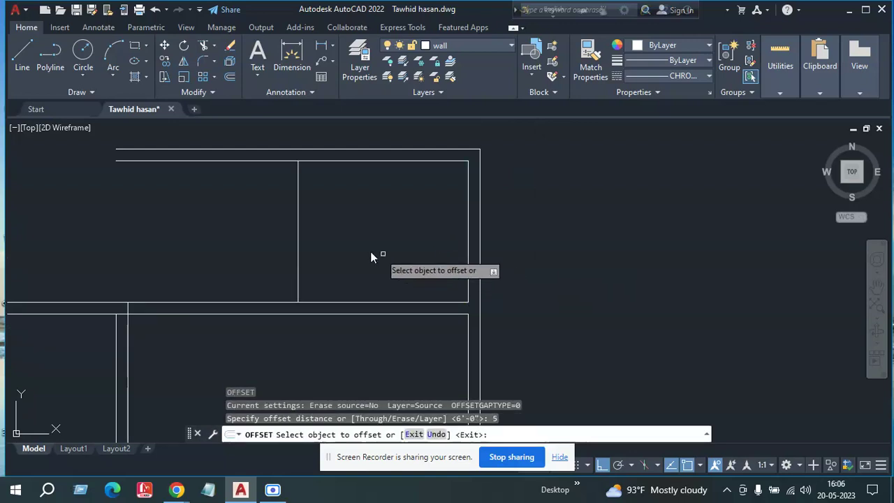
{"action": "left_click", "coordinate": [300, 234]}
{"action": "left_click", "coordinate": [221, 241]}
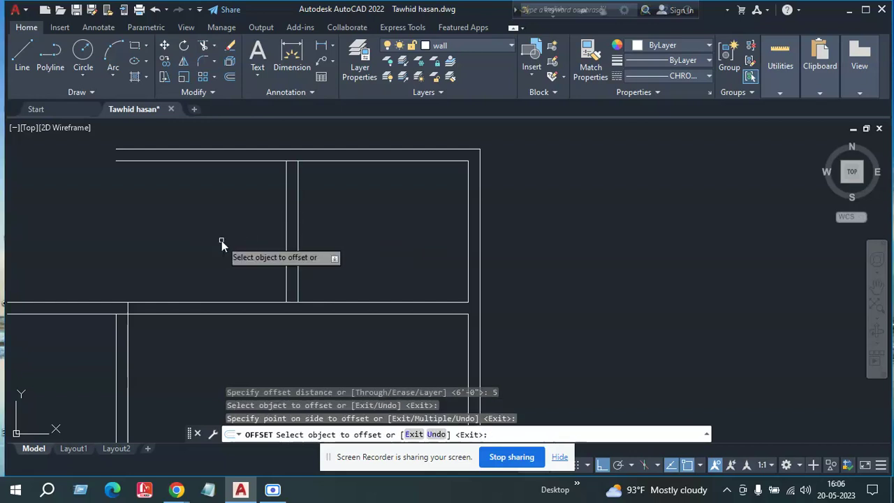
{"action": "key", "text": "space"}
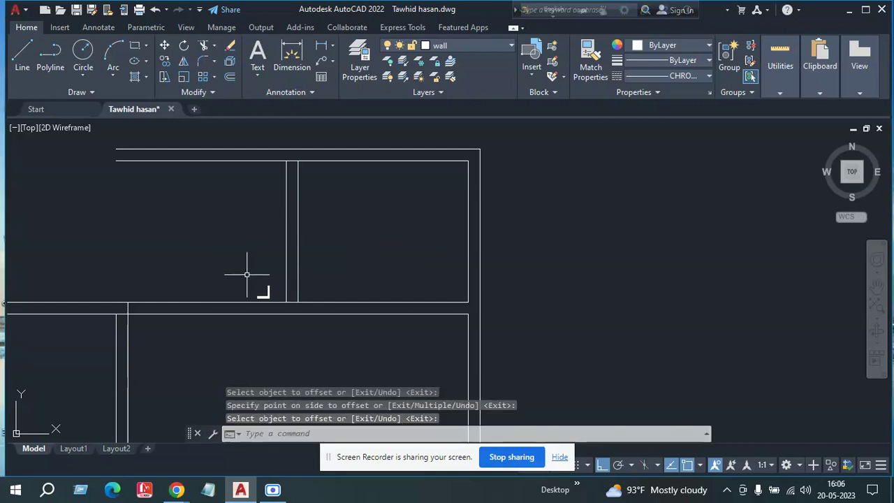
Step: Try to fillet the new partition's left line with the uppermost wall line, and undo the fillet
{"action": "key", "text": "space"}
{"action": "key", "text": "Escape"}
{"action": "type", "text": "f"}
{"action": "key", "text": "space"}
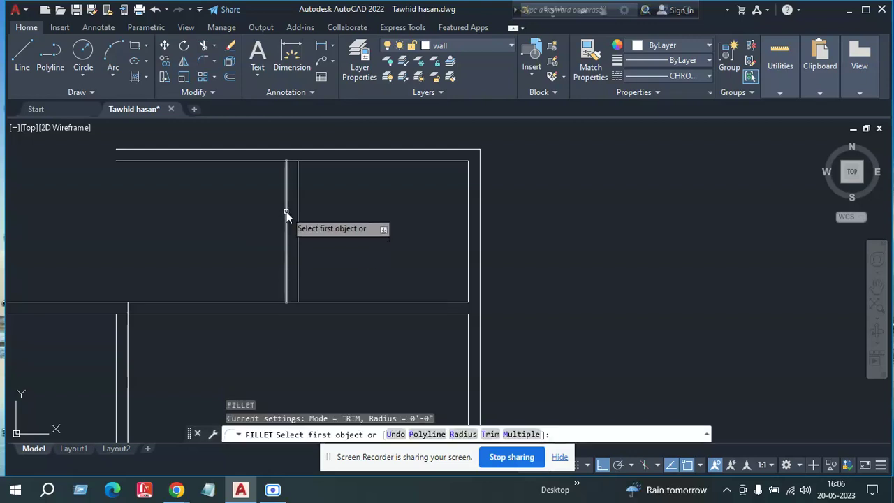
{"action": "left_click", "coordinate": [286, 212]}
{"action": "left_click", "coordinate": [285, 149]}
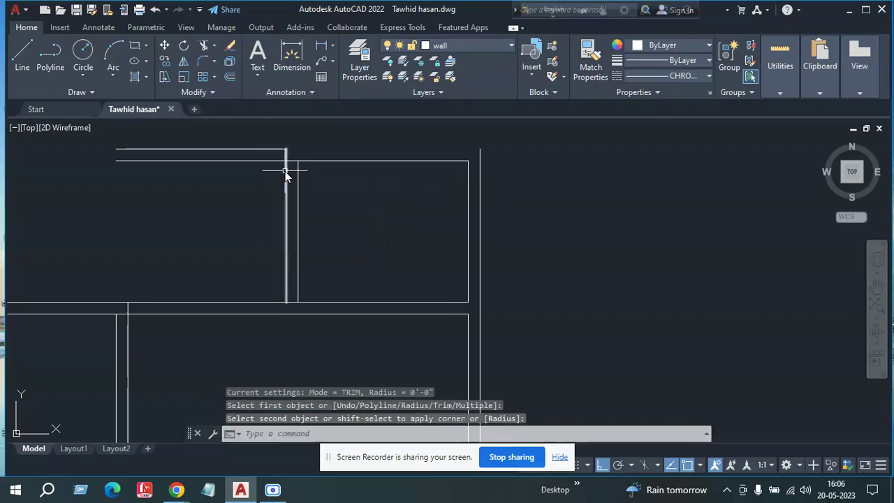
{"action": "key", "text": "space"}
{"action": "left_click", "coordinate": [286, 232]}
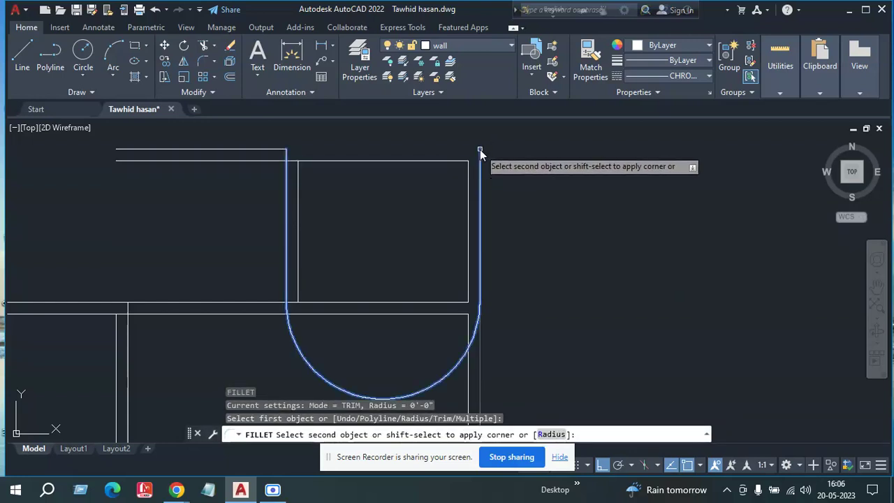
{"action": "key", "text": "Escape"}
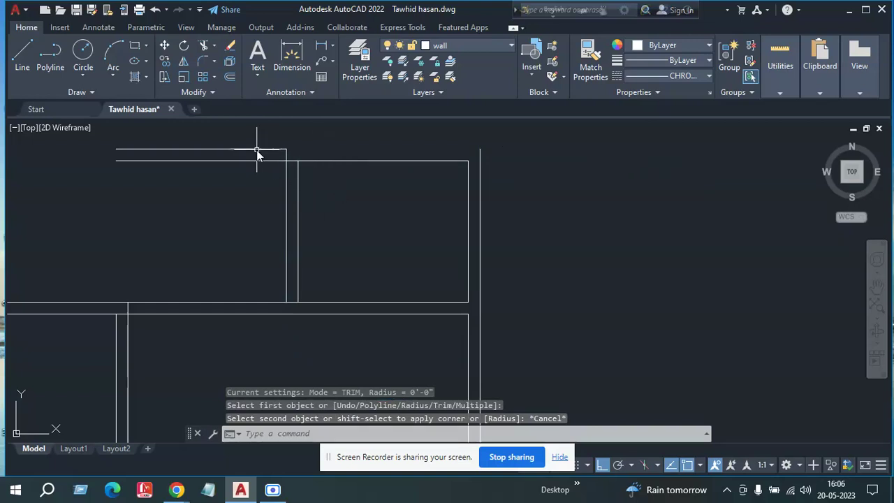
{"action": "key", "text": "ctrl+z"}
{"action": "key", "text": "ctrl+z"}
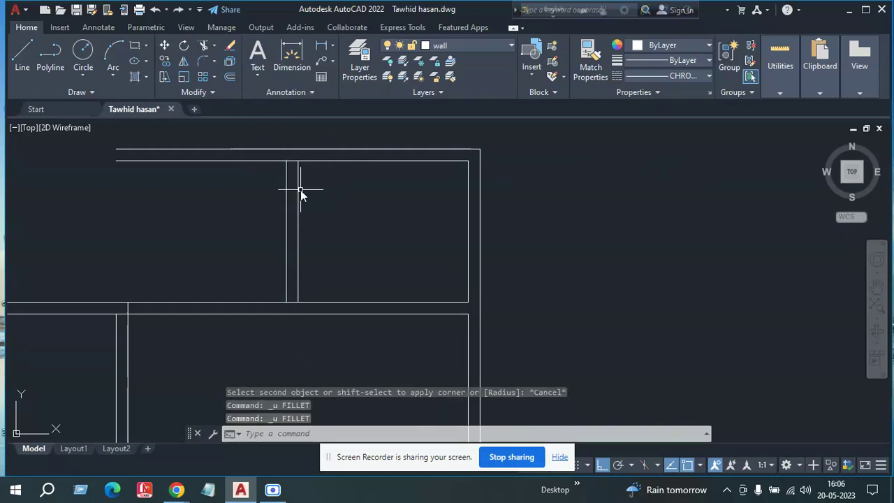
Step: Fillet the uppermost wall line with the partition's left line at zero radius, keeping the part above the small room
{"action": "type", "text": "f"}
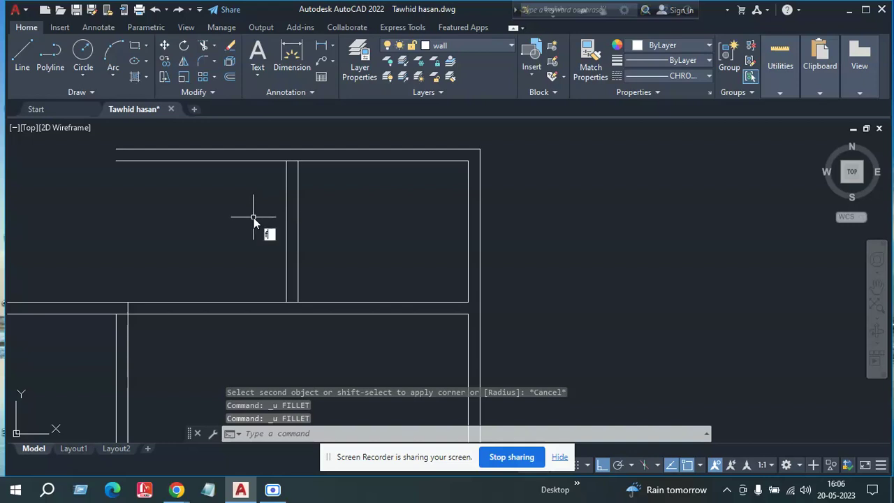
{"action": "key", "text": "Return"}
{"action": "left_click", "coordinate": [338, 151]}
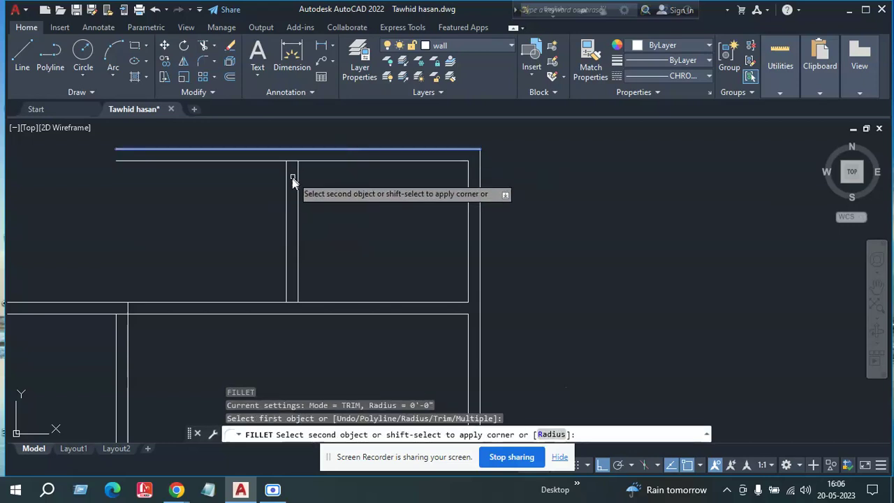
{"action": "left_click", "coordinate": [290, 187]}
{"action": "scroll", "coordinate": [338, 238], "scroll_direction": "down", "scroll_amount": 2}
{"action": "middle_click_drag", "start_coordinate": [339, 238], "coordinate": [312, 224]}
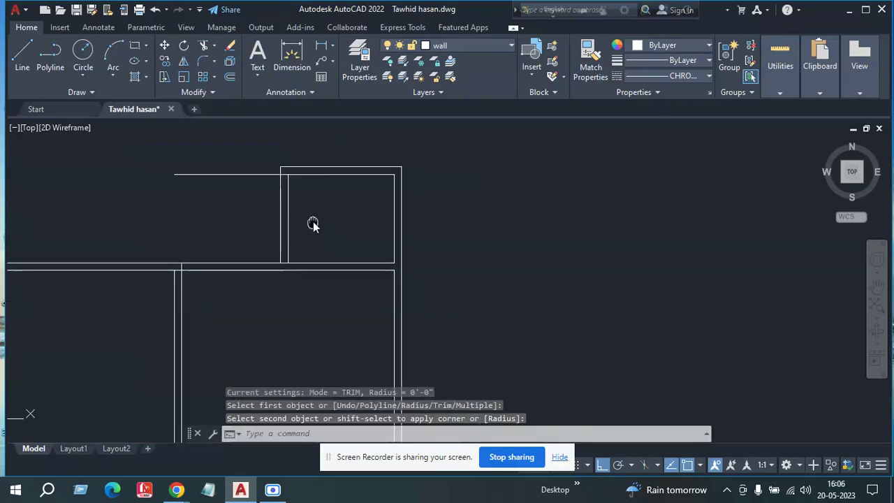
{"action": "key", "text": "Return"}
{"action": "type", "text": "tr"}
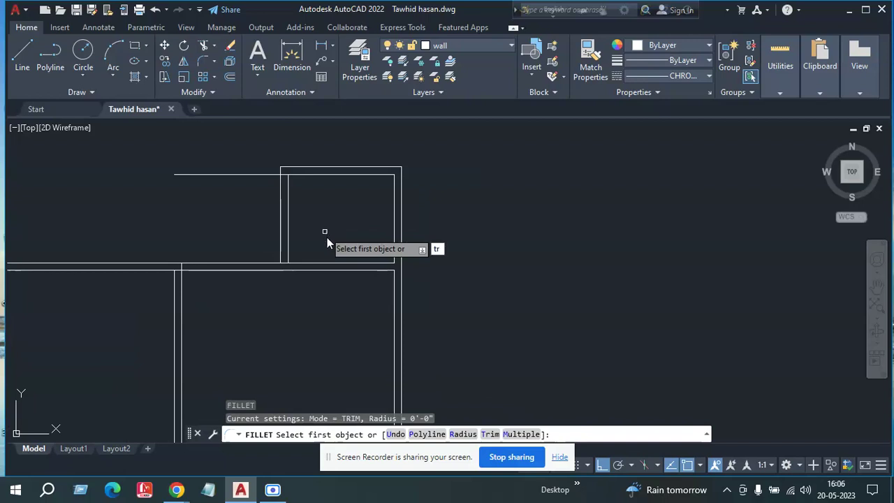
{"action": "key", "text": "Escape"}
Step: Trim the small room's inner top line across the left wall's thickness and remove its leftover part beyond that wall
{"action": "type", "text": "tr"}
{"action": "key", "text": "Return"}
{"action": "scroll", "coordinate": [281, 183], "scroll_direction": "up", "scroll_amount": 3}
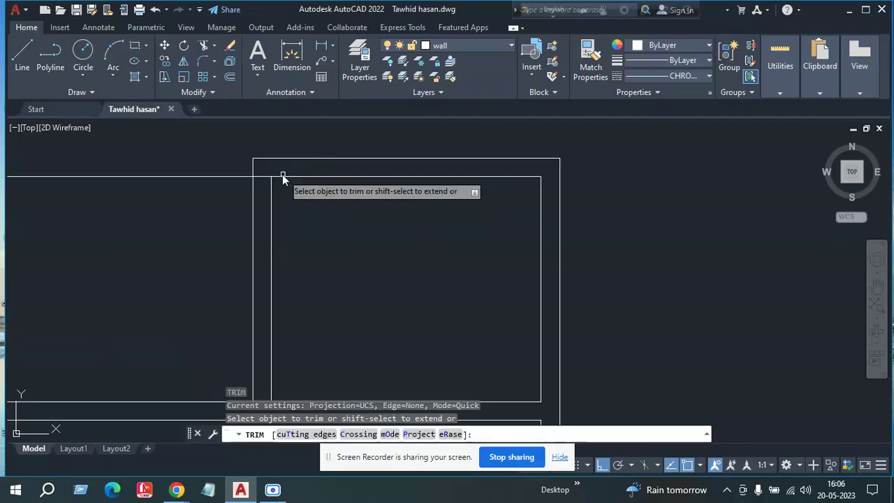
{"action": "left_click", "coordinate": [264, 176]}
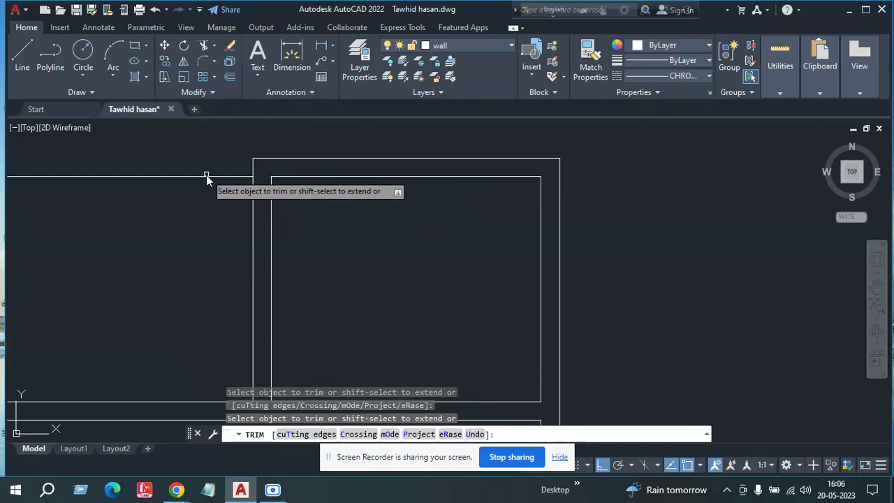
{"action": "left_click", "coordinate": [208, 176]}
{"action": "scroll", "coordinate": [522, 260], "scroll_direction": "down", "scroll_amount": 4}
{"action": "middle_click_drag", "start_coordinate": [514, 268], "coordinate": [481, 232]}
{"action": "scroll", "coordinate": [419, 279], "scroll_direction": "up", "scroll_amount": 4}
{"action": "scroll", "coordinate": [336, 252], "scroll_direction": "down", "scroll_amount": 4}
{"action": "key", "text": "Return"}
Step: Offset the small upper room's outer top line 8' upward
{"action": "scroll", "coordinate": [345, 256], "scroll_direction": "down", "scroll_amount": 3}
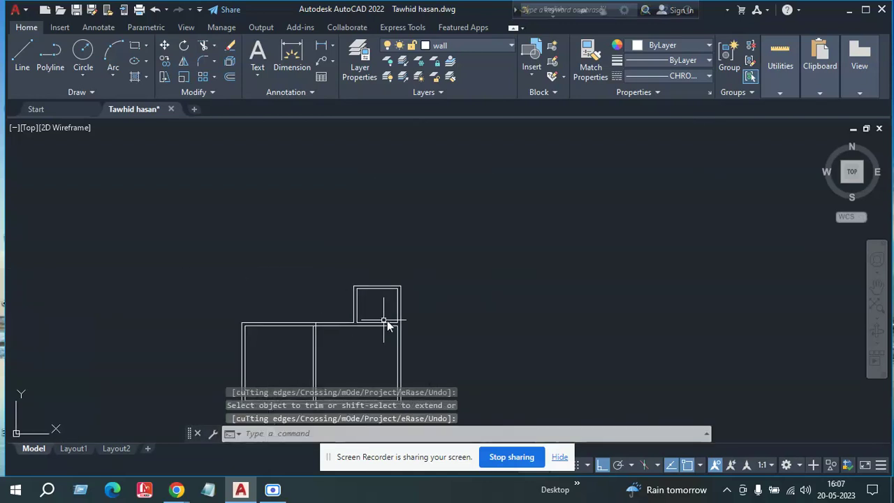
{"action": "scroll", "coordinate": [394, 281], "scroll_direction": "up", "scroll_amount": 8}
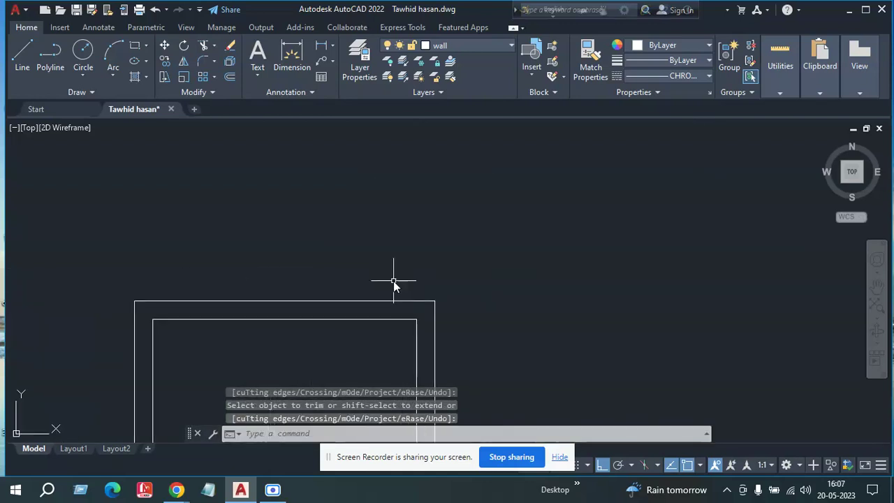
{"action": "type", "text": "o"}
{"action": "key", "text": "Return"}
{"action": "type", "text": "8'"}
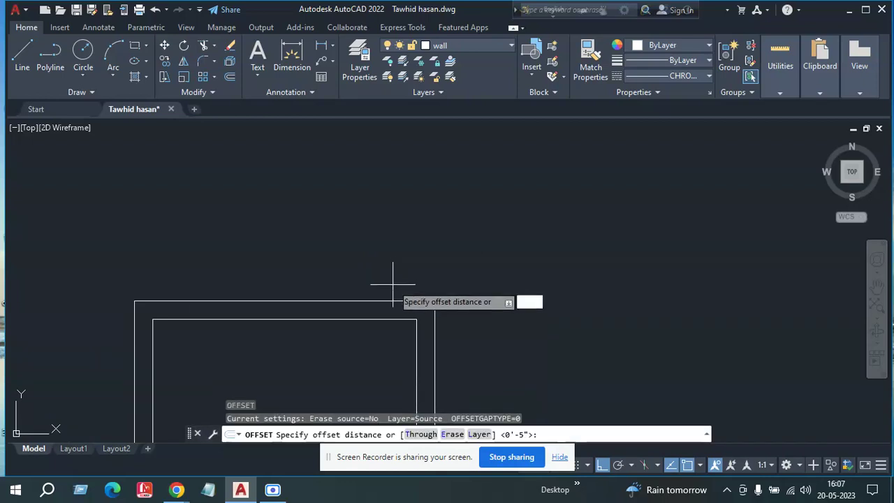
{"action": "key", "text": "Return"}
{"action": "left_click", "coordinate": [393, 301]}
{"action": "left_click", "coordinate": [388, 195]}
{"action": "scroll", "coordinate": [388, 195], "scroll_direction": "down", "scroll_amount": 3}
{"action": "key", "text": "Return"}
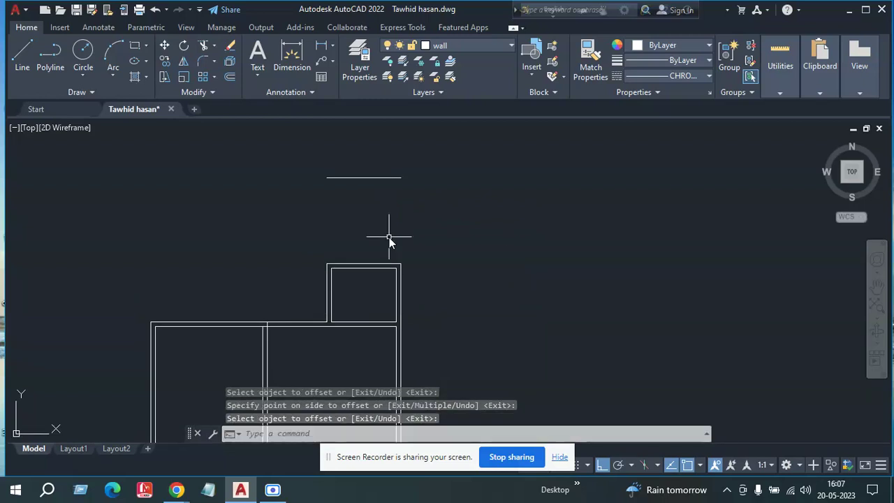
Step: Extend both lines of the right wall up to the new horizontal line above the small room
{"action": "type", "text": "ex"}
{"action": "key", "text": "Return"}
{"action": "left_click", "coordinate": [400, 278]}
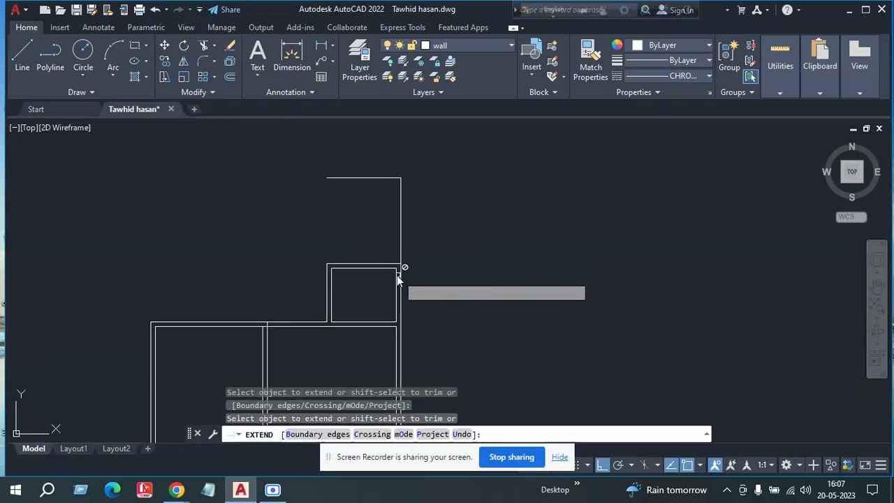
{"action": "left_click", "coordinate": [396, 276]}
{"action": "left_click", "coordinate": [396, 276]}
{"action": "key", "text": "Return"}
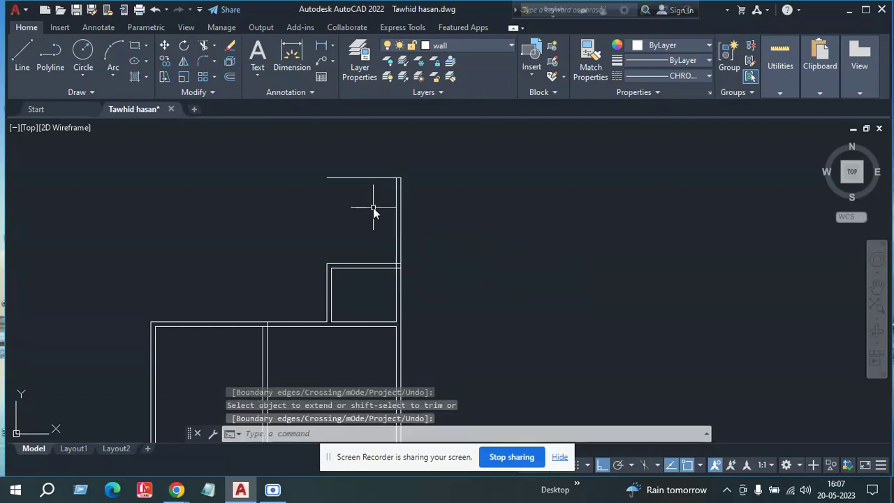
Step: Offset the new top horizontal line 5 inches upward for the wall thickness
{"action": "type", "text": "o"}
{"action": "key", "text": "Return"}
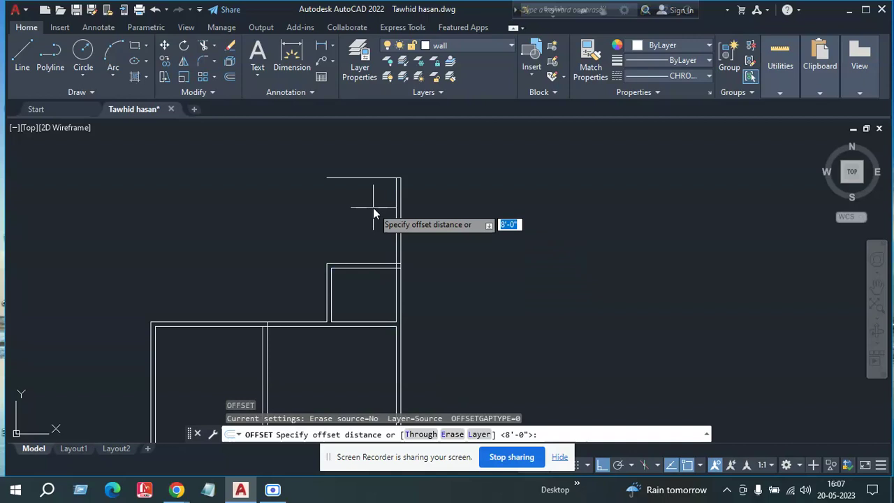
{"action": "type", "text": "5"}
{"action": "key", "text": "Return"}
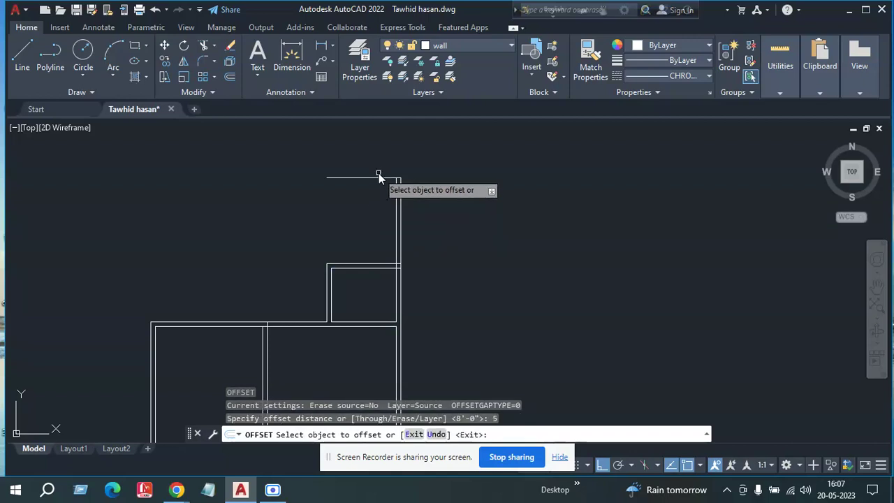
{"action": "left_click", "coordinate": [381, 180]}
{"action": "left_click", "coordinate": [376, 139]}
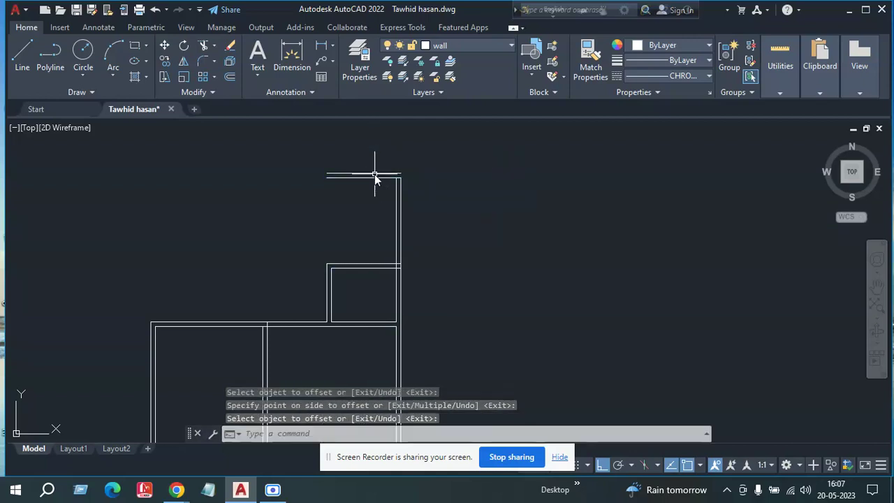
Step: Fillet the right wall's outer line with the new uppermost line at zero radius at the upper-right corner
{"action": "type", "text": "f"}
{"action": "key", "text": "Return"}
{"action": "scroll", "coordinate": [411, 181], "scroll_direction": "up", "scroll_amount": 5}
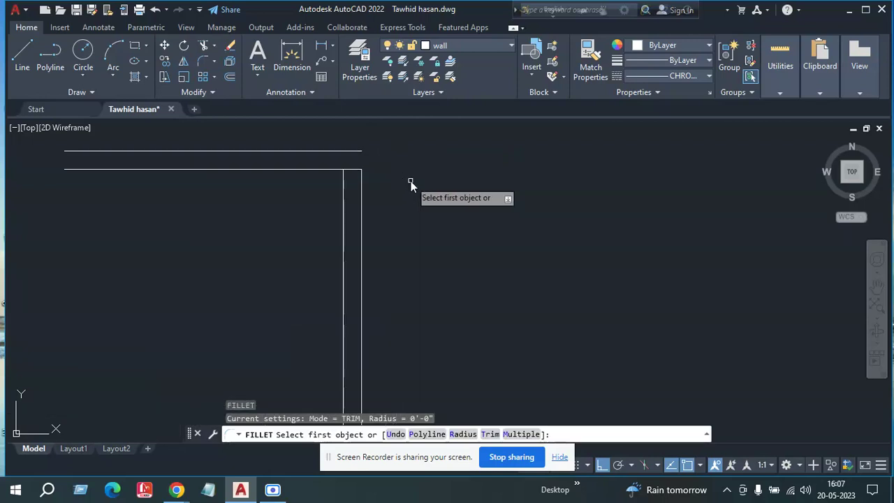
{"action": "left_click", "coordinate": [362, 180]}
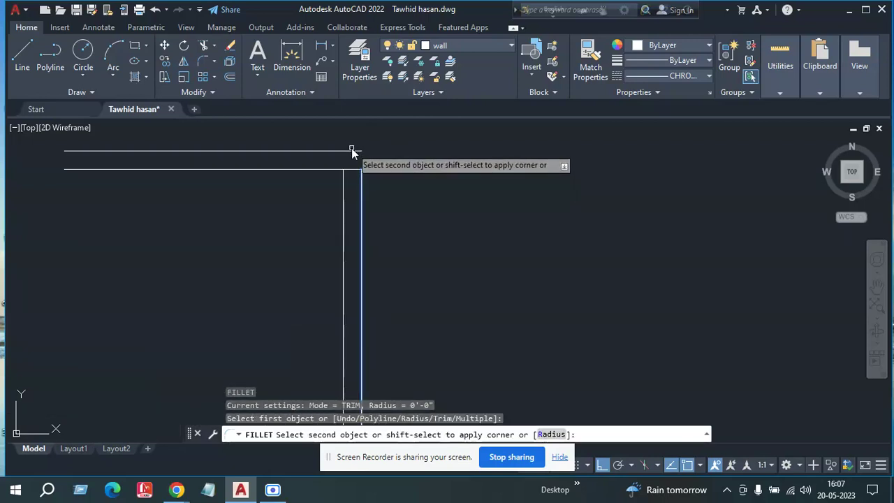
{"action": "left_click", "coordinate": [352, 151]}
{"action": "scroll", "coordinate": [291, 222], "scroll_direction": "down", "scroll_amount": 5}
{"action": "middle_click_drag", "start_coordinate": [291, 223], "coordinate": [389, 226]}
{"action": "key", "text": "Return"}
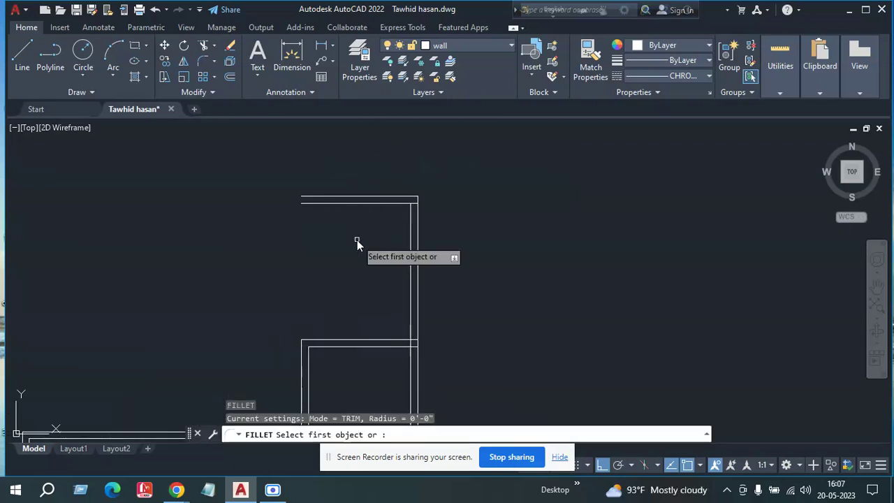
{"action": "middle_click_drag", "start_coordinate": [394, 279], "coordinate": [379, 241]}
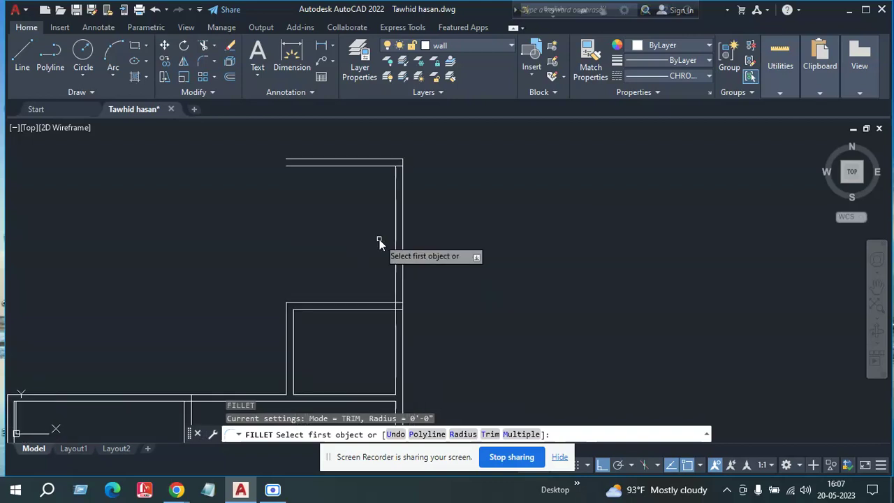
{"action": "type", "text": "o"}
{"action": "key", "text": "Return"}
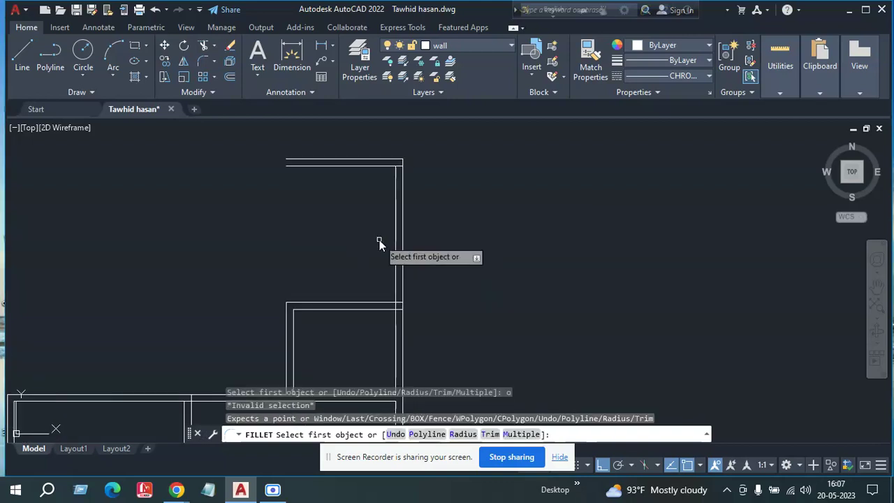
{"action": "key", "text": "Escape"}
Step: Offset the right wall's inner line 6' to the left within the topmost space
{"action": "type", "text": "o"}
{"action": "key", "text": "Return"}
{"action": "type", "text": "6'"}
{"action": "key", "text": "Return"}
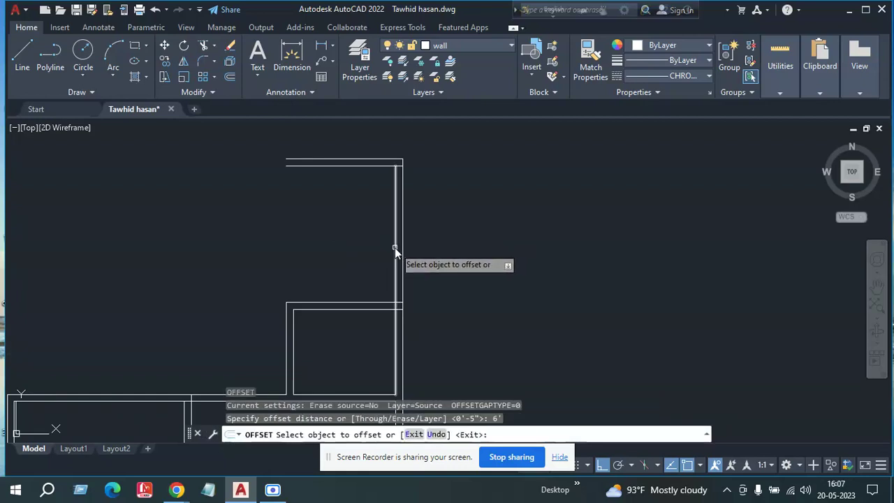
{"action": "left_click", "coordinate": [395, 248]}
{"action": "left_click", "coordinate": [330, 242]}
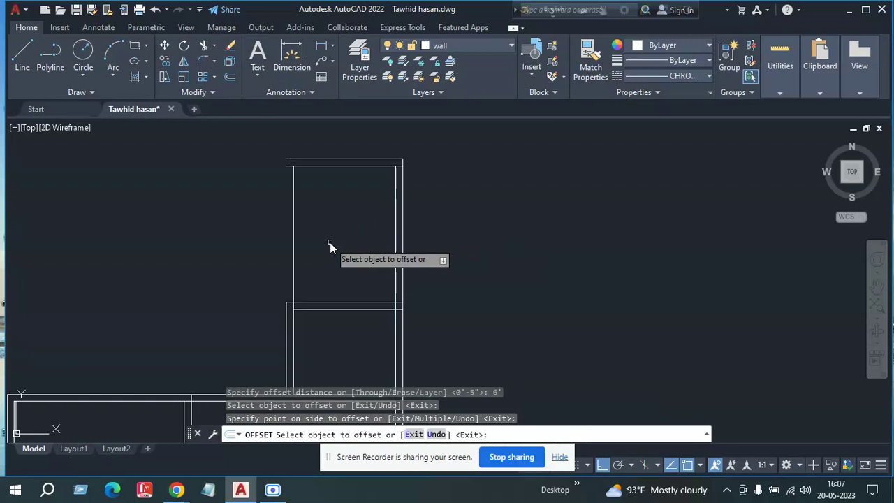
Step: Erase the vertical line 6' from the right wall's inner line
{"action": "key", "text": "Escape"}
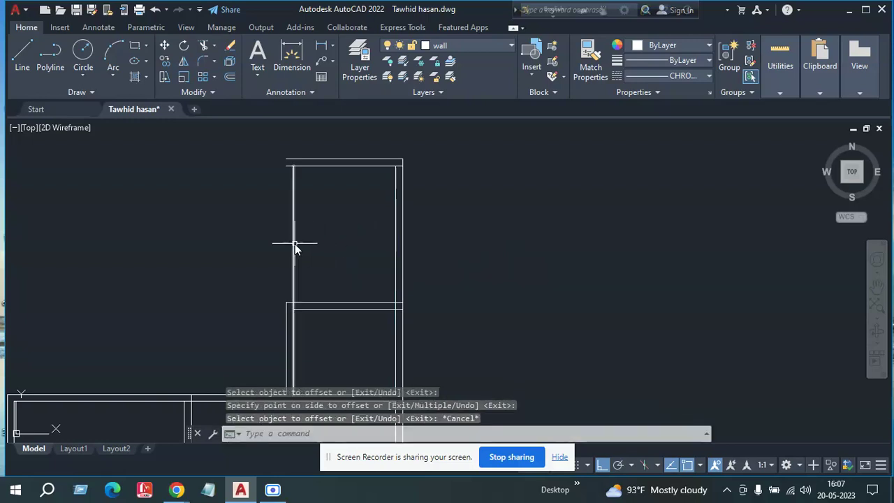
{"action": "left_click", "coordinate": [294, 243]}
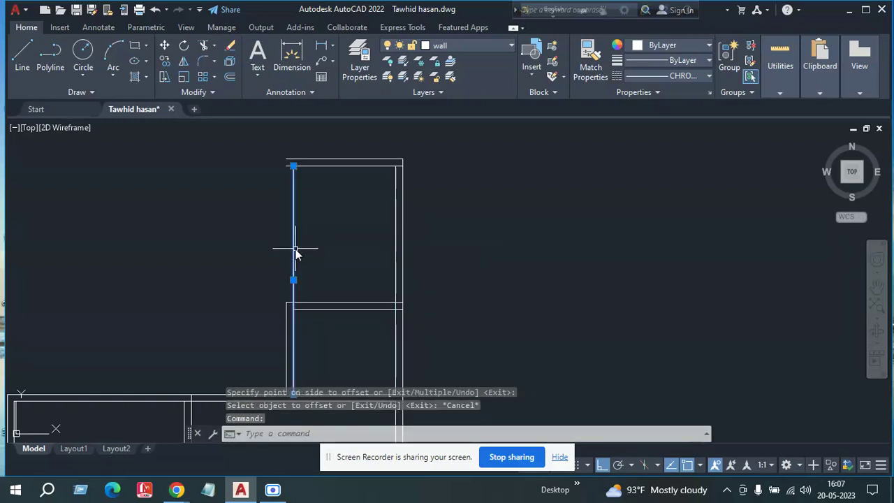
{"action": "key", "text": "Delete"}
Step: Offset the right wall's inner line 10' to the left across the topmost space
{"action": "type", "text": "o"}
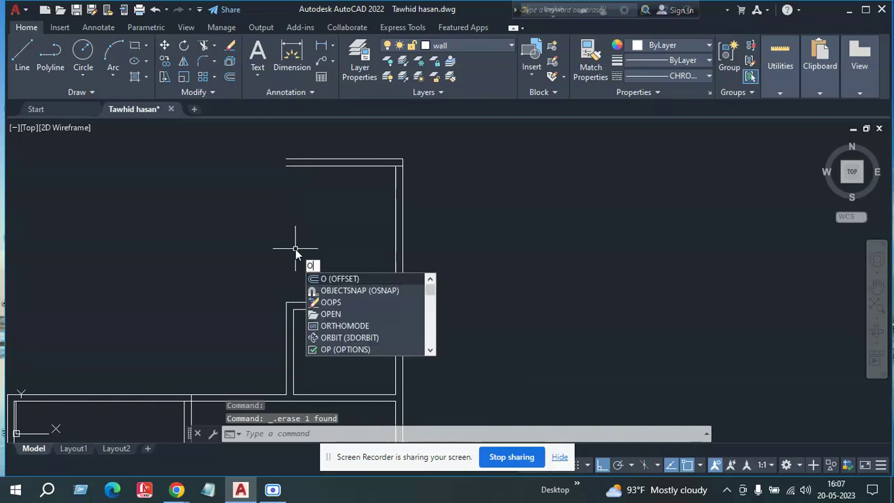
{"action": "key", "text": "Return"}
{"action": "type", "text": "10"}
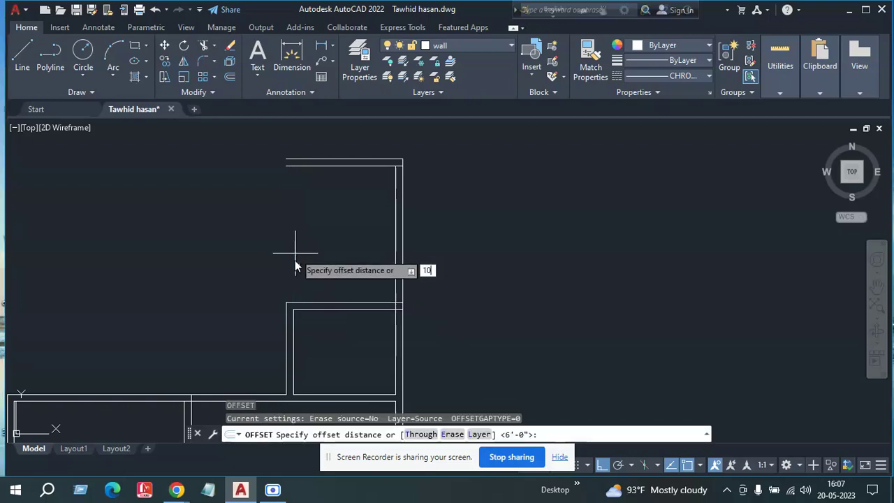
{"action": "type", "text": "'"}
{"action": "key", "text": "Return"}
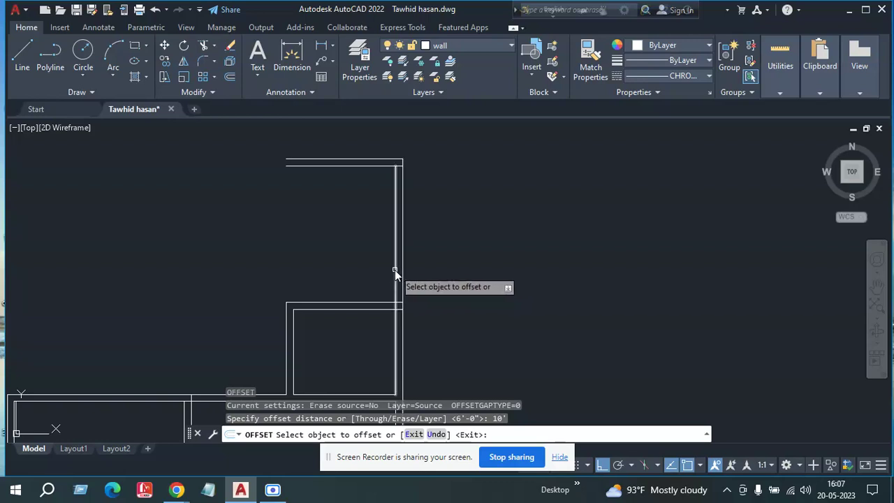
{"action": "left_click", "coordinate": [395, 270]}
{"action": "left_click", "coordinate": [244, 264]}
{"action": "scroll", "coordinate": [248, 230], "scroll_direction": "down", "scroll_amount": 3}
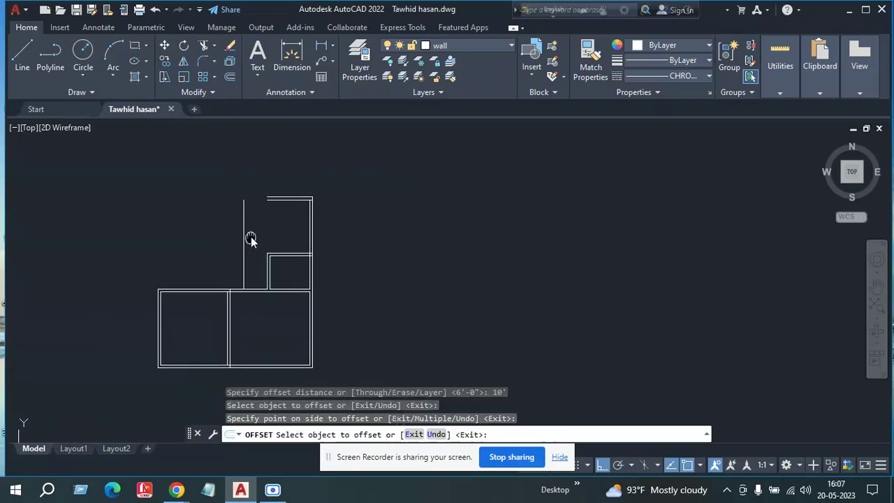
{"action": "key", "text": "Return"}
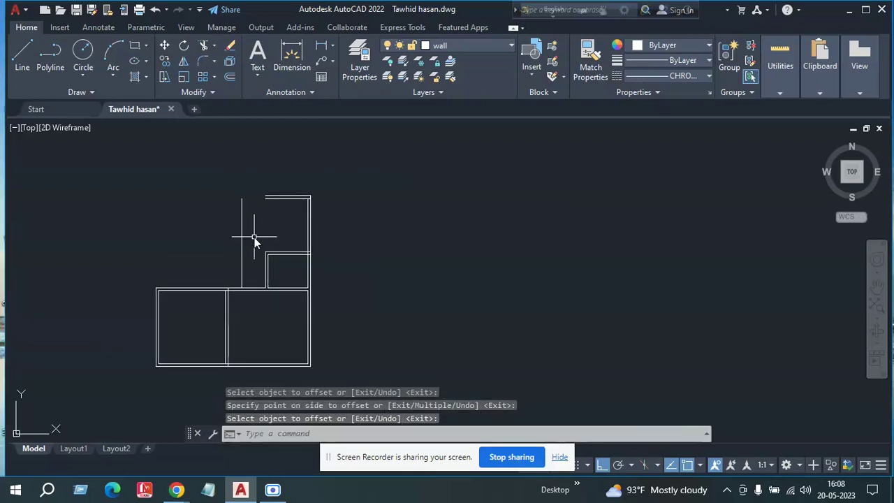
Step: Fillet the uppermost horizontal line with the new left vertical line at zero radius to close the topmost room's upper-left corner
{"action": "type", "text": "f"}
{"action": "key", "text": "Return"}
{"action": "scroll", "coordinate": [259, 199], "scroll_direction": "up", "scroll_amount": 4}
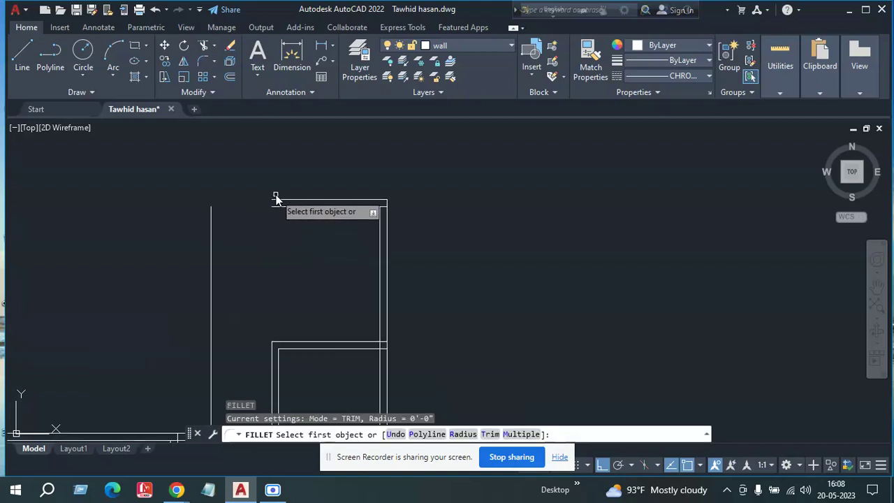
{"action": "left_click", "coordinate": [280, 202]}
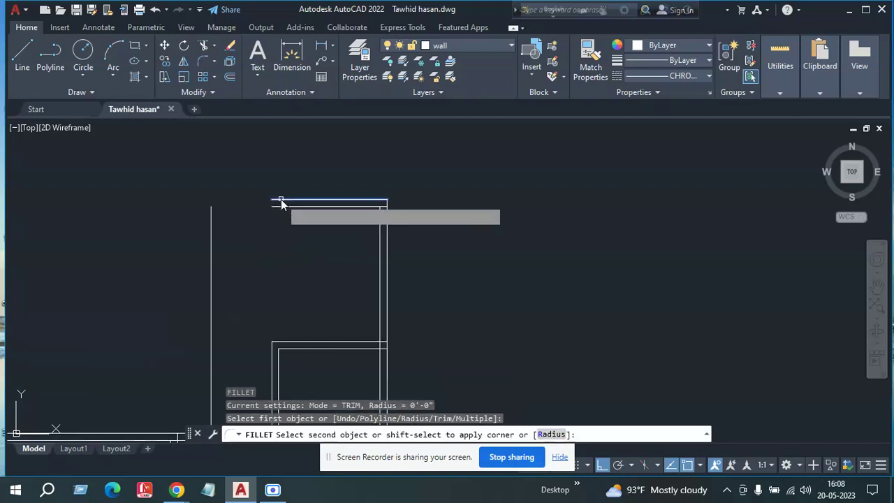
{"action": "left_click", "coordinate": [211, 232]}
{"action": "key", "text": "Return"}
{"action": "scroll", "coordinate": [255, 244], "scroll_direction": "down", "scroll_amount": 3}
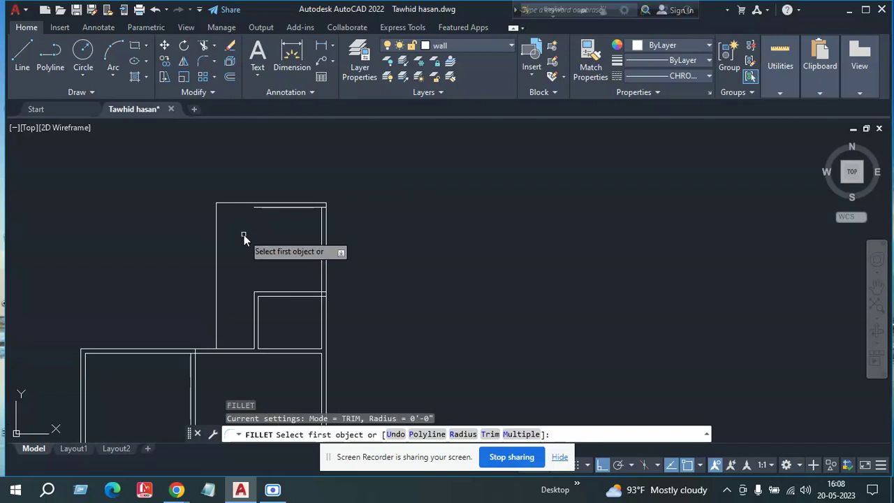
{"action": "type", "text": "ex"}
{"action": "key", "text": "Return"}
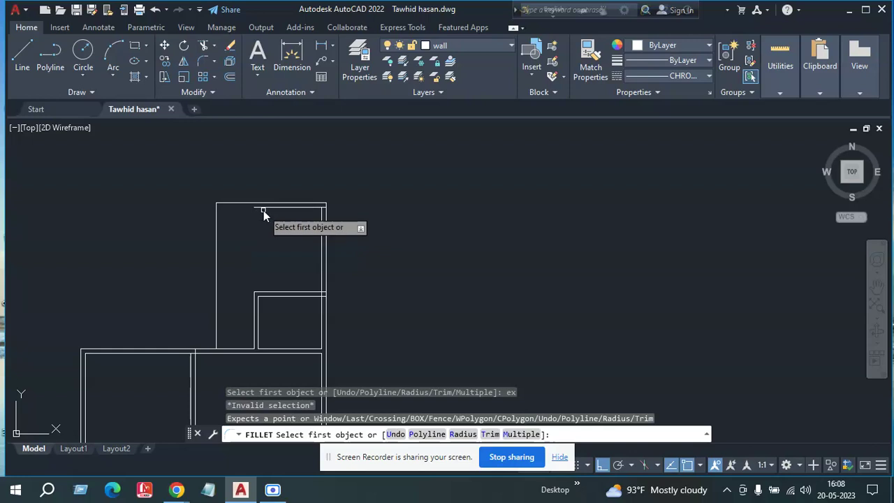
{"action": "left_click", "coordinate": [262, 209]}
{"action": "left_click", "coordinate": [258, 208]}
{"action": "left_click", "coordinate": [258, 208]}
{"action": "key", "text": "Return"}
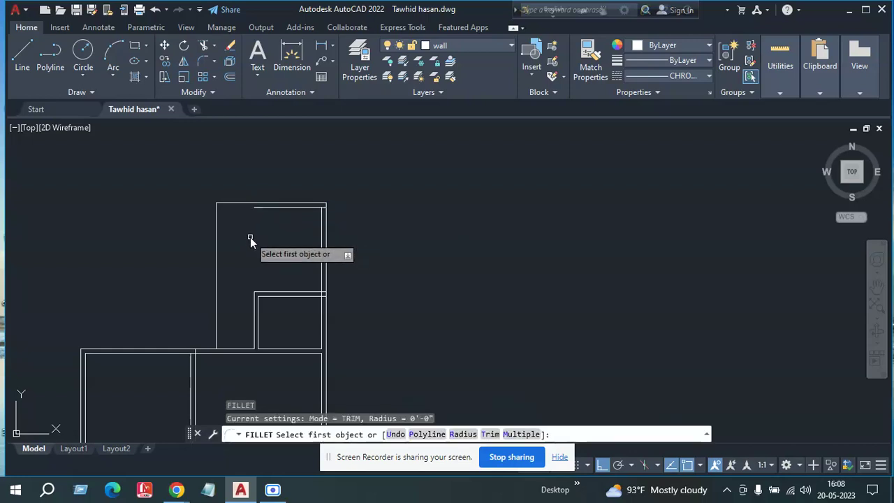
{"action": "type", "text": "5"}
{"action": "key", "text": "Return"}
{"action": "left_click", "coordinate": [216, 230]}
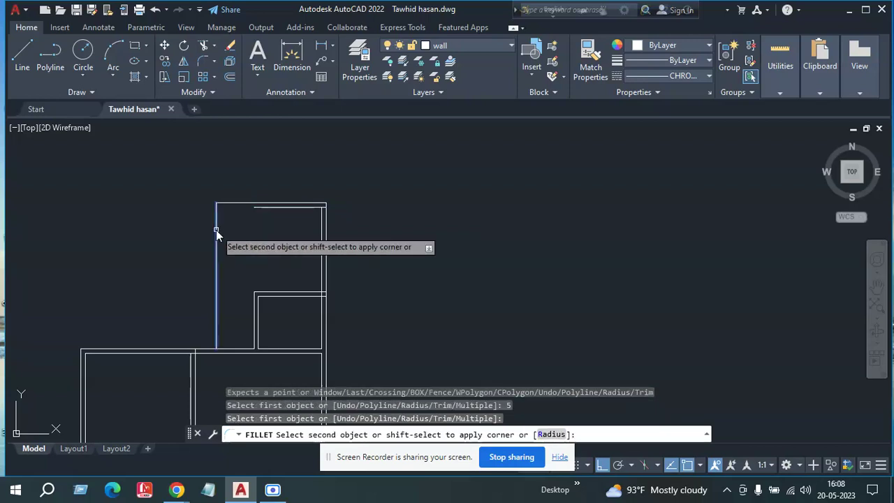
{"action": "key", "text": "Escape"}
Step: Offset the topmost room's left vertical line 5 inches to the right for the wall thickness
{"action": "type", "text": "o"}
{"action": "key", "text": "Return"}
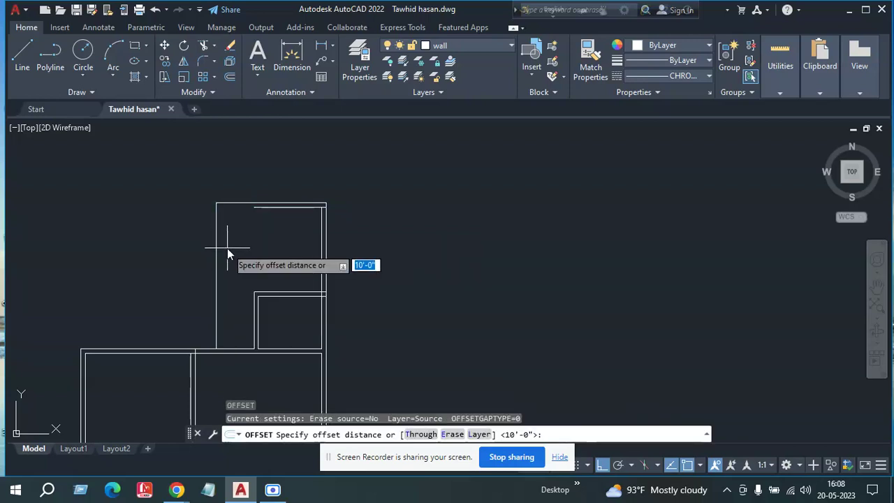
{"action": "type", "text": "5"}
{"action": "key", "text": "Return"}
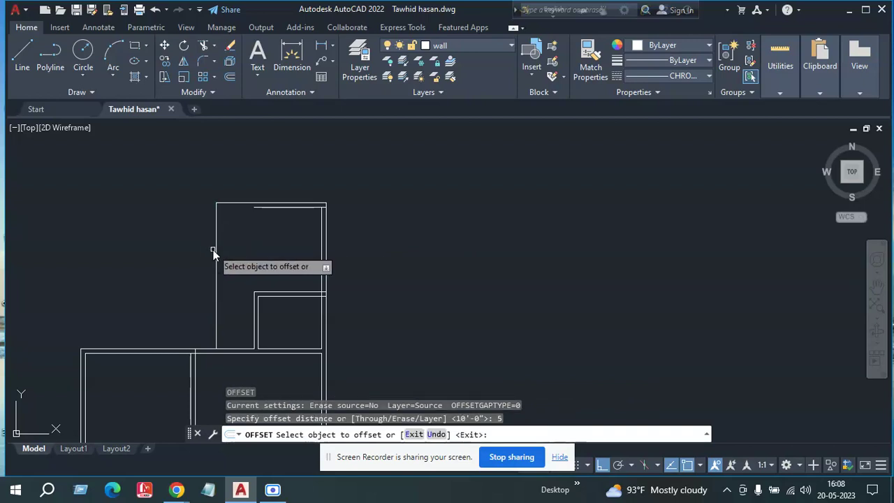
{"action": "left_click", "coordinate": [216, 254]}
{"action": "left_click", "coordinate": [244, 258]}
{"action": "key", "text": "Return"}
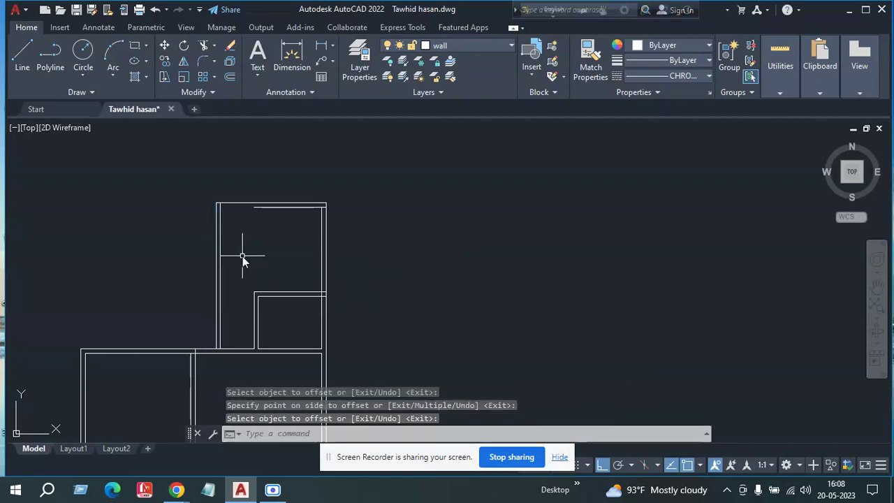
Step: Fillet the topmost room's inner top line with its inner left line at zero radius
{"action": "type", "text": "f"}
{"action": "key", "text": "Return"}
{"action": "scroll", "coordinate": [253, 210], "scroll_direction": "up", "scroll_amount": 2}
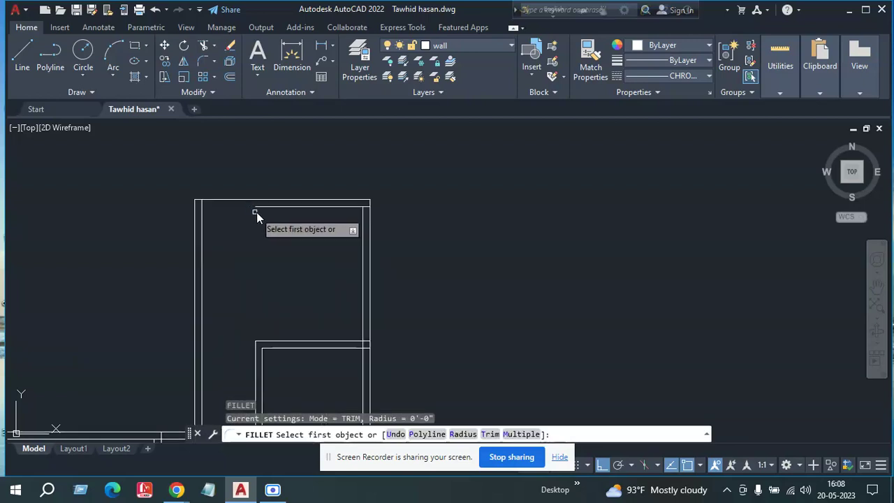
{"action": "left_click", "coordinate": [264, 208]}
{"action": "left_click", "coordinate": [202, 229]}
{"action": "key", "text": "Return"}
{"action": "scroll", "coordinate": [269, 280], "scroll_direction": "down", "scroll_amount": 3}
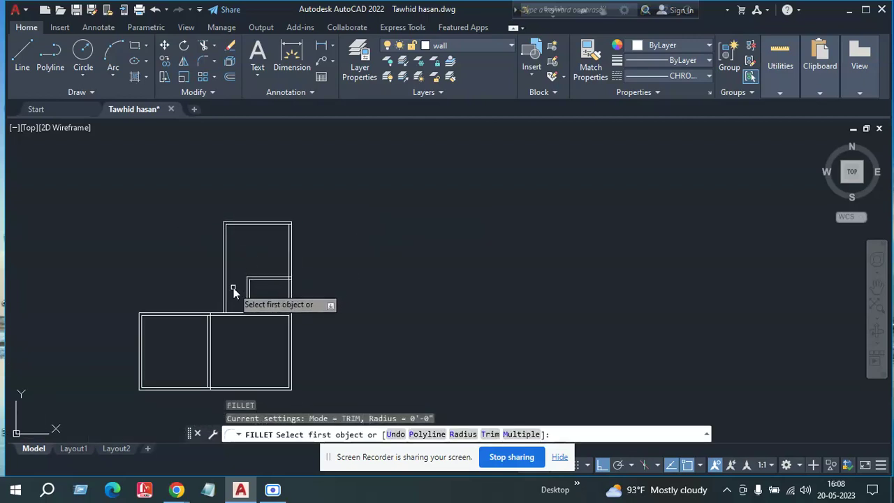
{"action": "scroll", "coordinate": [233, 287], "scroll_direction": "up", "scroll_amount": 3}
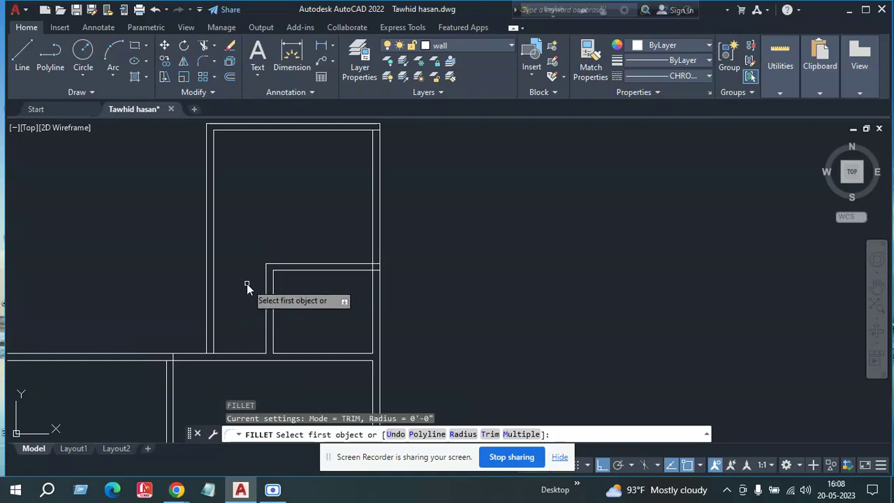
{"action": "type", "text": "f"}
{"action": "key", "text": "Return"}
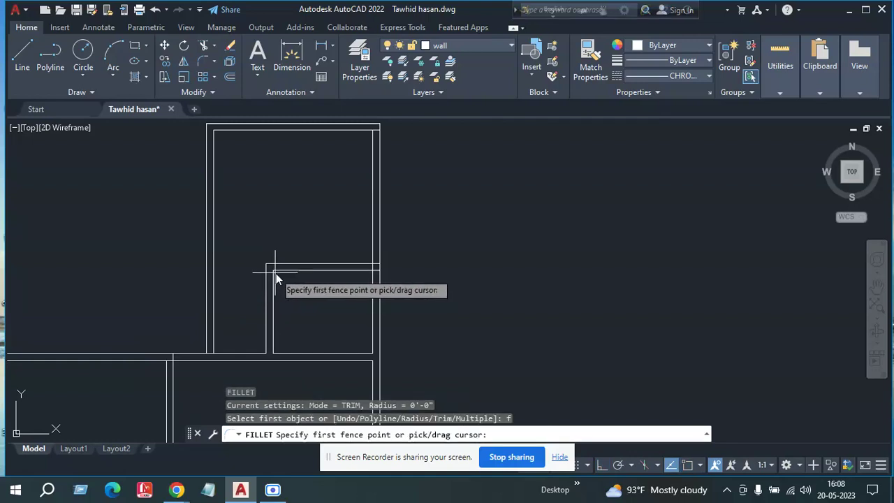
{"action": "key", "text": "Escape"}
Step: Try to fillet the small room's inner top line with the lower part of the outer left line, and undo it
{"action": "type", "text": "f"}
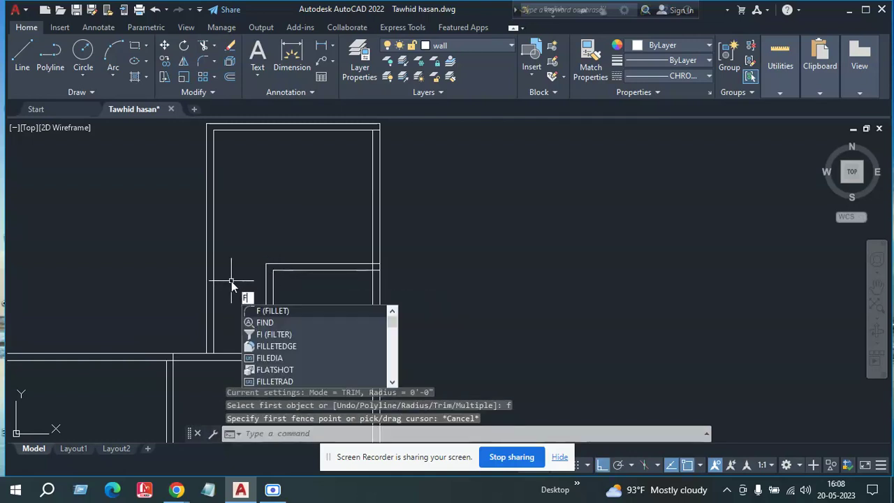
{"action": "key", "text": "Return"}
{"action": "left_click", "coordinate": [280, 270]}
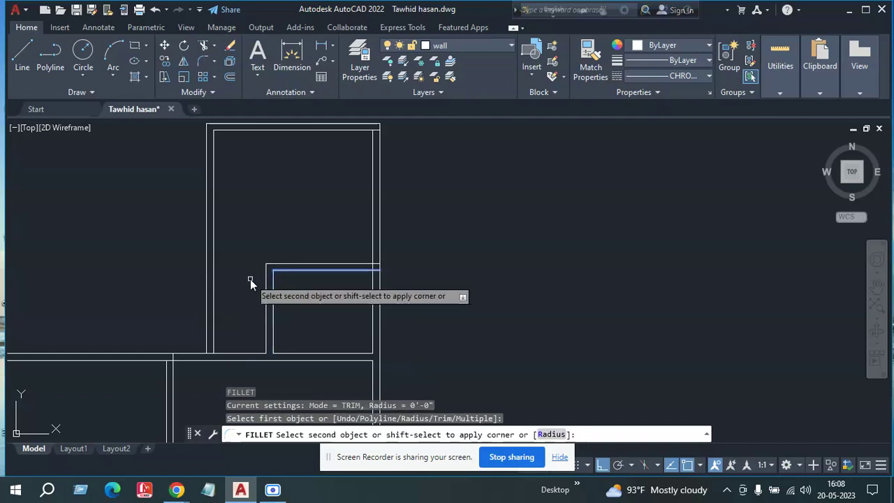
{"action": "left_click", "coordinate": [206, 273]}
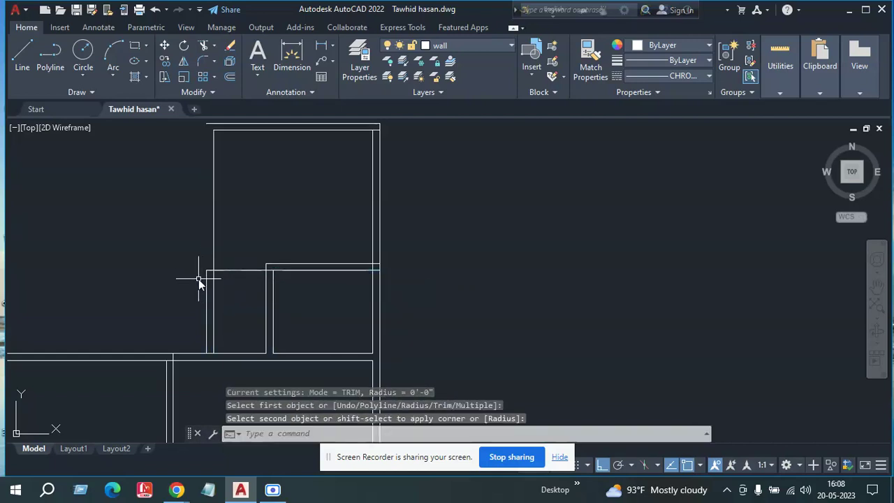
{"action": "key", "text": "ctrl+z"}
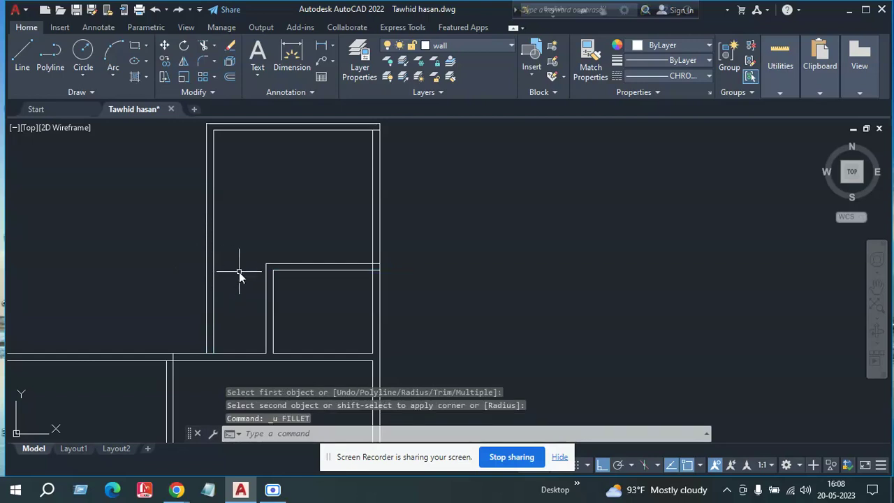
Step: Fillet the two horizontal lines above the small room with the topmost room's outer and inner left lines, keeping the upper vertical portions
{"action": "key", "text": "Return"}
{"action": "left_click", "coordinate": [277, 269]}
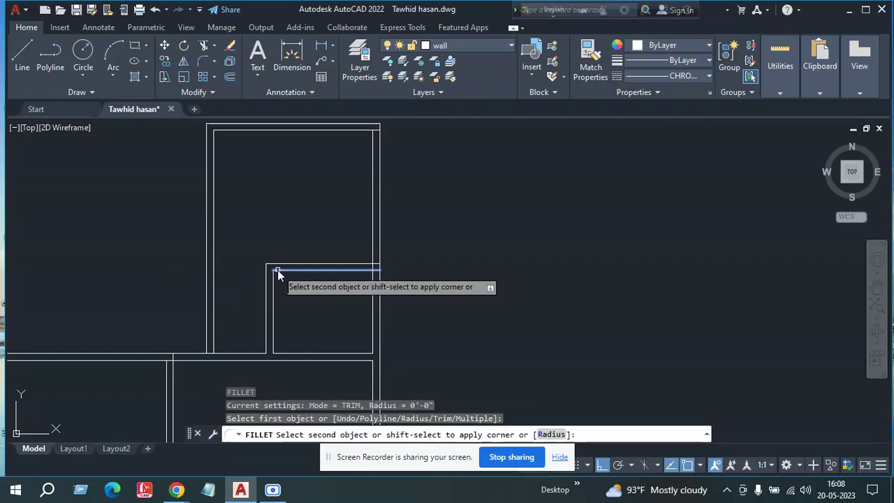
{"action": "left_click", "coordinate": [207, 266]}
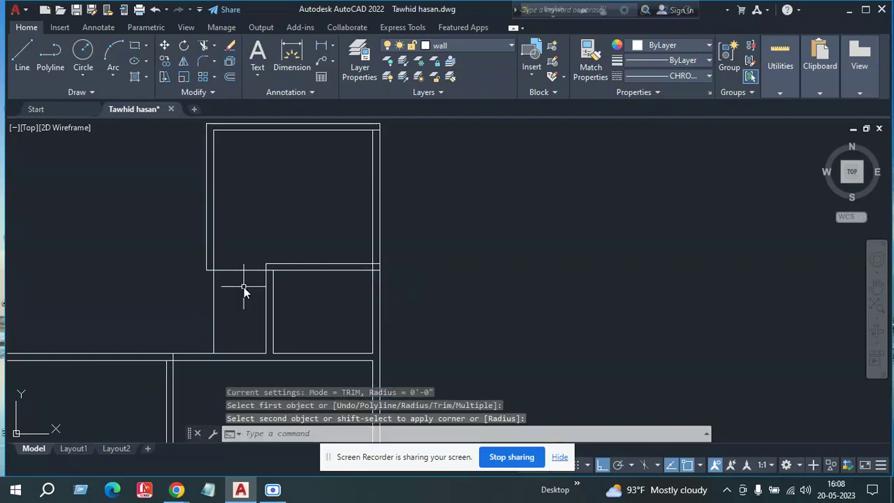
{"action": "key", "text": "Return"}
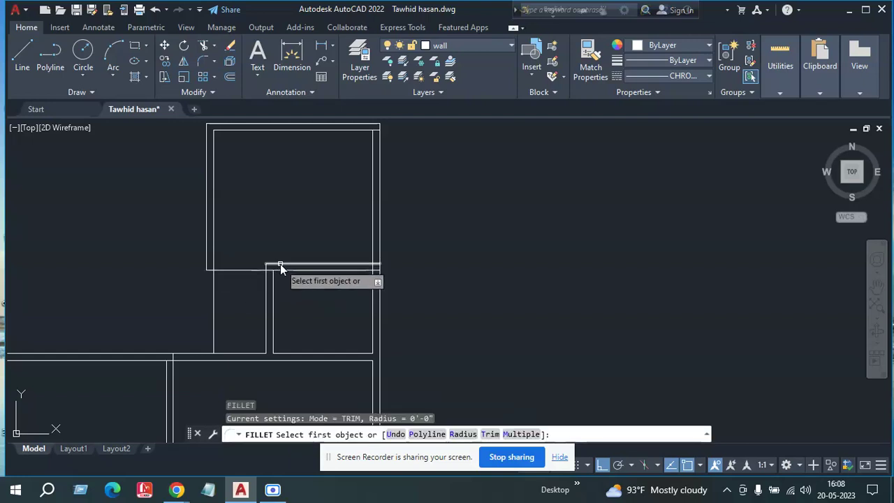
{"action": "left_click", "coordinate": [276, 266]}
{"action": "left_click", "coordinate": [213, 266]}
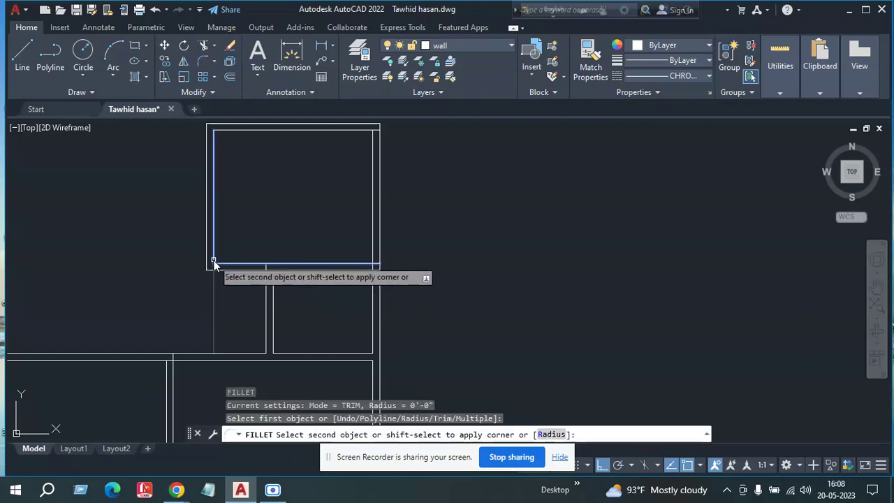
{"action": "key", "text": "Return"}
{"action": "scroll", "coordinate": [229, 312], "scroll_direction": "down", "scroll_amount": 3}
{"action": "mouse_move", "coordinate": [214, 331]}
{"action": "middle_mouse_down"}
{"action": "mouse_move", "coordinate": [185, 308]}
{"action": "mouse_move", "coordinate": [149, 300]}
{"action": "mouse_move", "coordinate": [181, 307]}
{"action": "middle_mouse_up"}
{"action": "middle_click_drag", "start_coordinate": [52, 363], "coordinate": [139, 331]}
{"action": "scroll", "coordinate": [187, 250], "scroll_direction": "down", "scroll_amount": 2}
{"action": "middle_click_drag", "start_coordinate": [187, 250], "coordinate": [188, 273]}
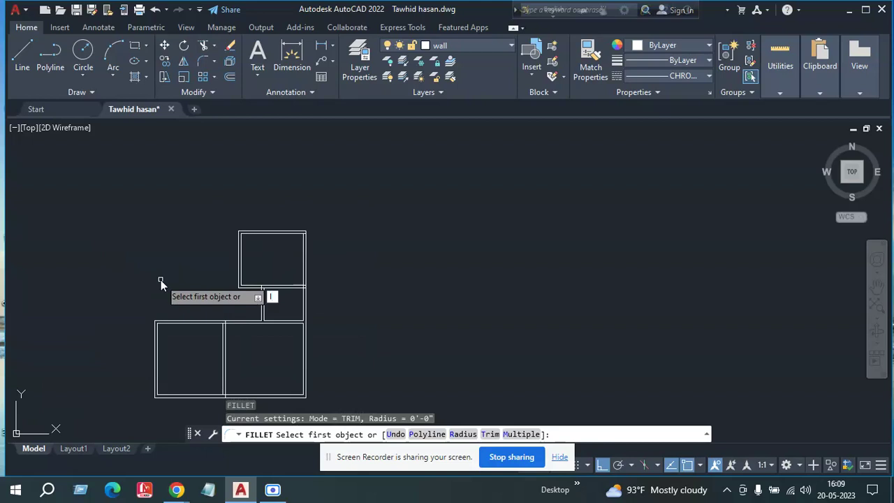
{"action": "key", "text": "Escape"}
Step: Draw a line from the topmost room's outer upper-left corner left in line with the outer left wall, and down to the lower-left room's upper-left corner
{"action": "type", "text": "l"}
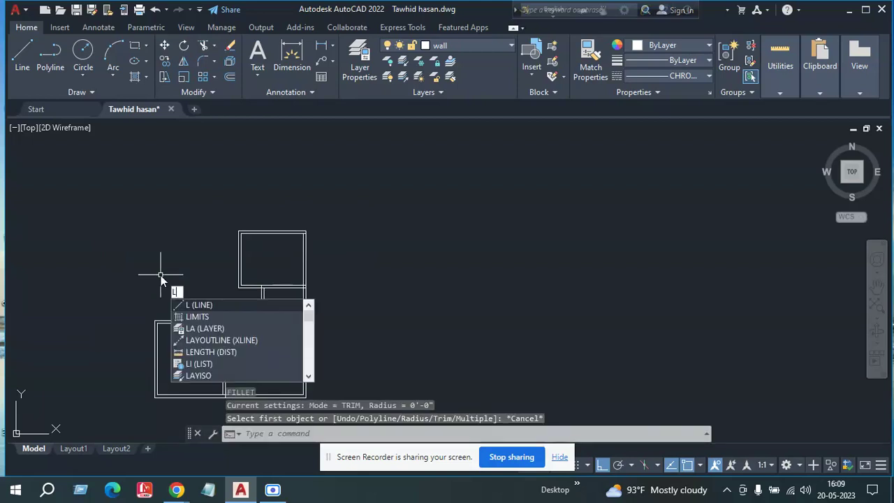
{"action": "key", "text": "Return"}
{"action": "scroll", "coordinate": [234, 221], "scroll_direction": "up", "scroll_amount": 4}
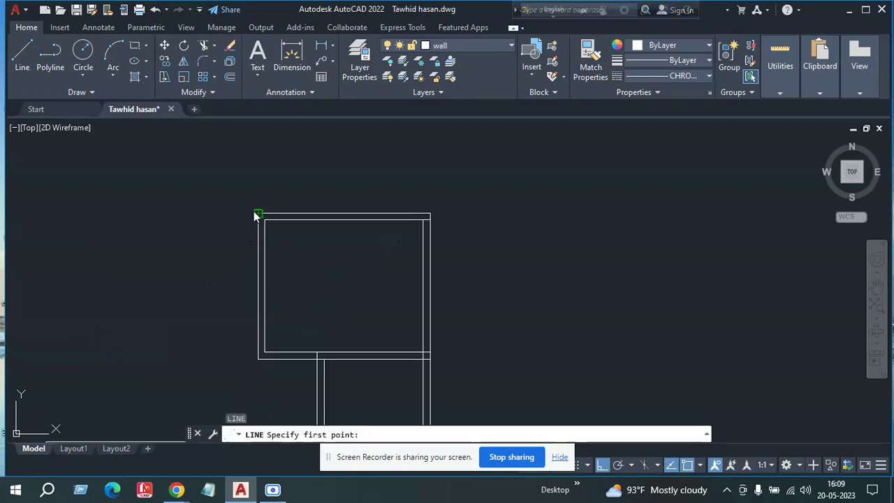
{"action": "left_click", "coordinate": [257, 213]}
{"action": "scroll", "coordinate": [199, 221], "scroll_direction": "down", "scroll_amount": 4}
{"action": "middle_click_drag", "start_coordinate": [156, 223], "coordinate": [285, 223]}
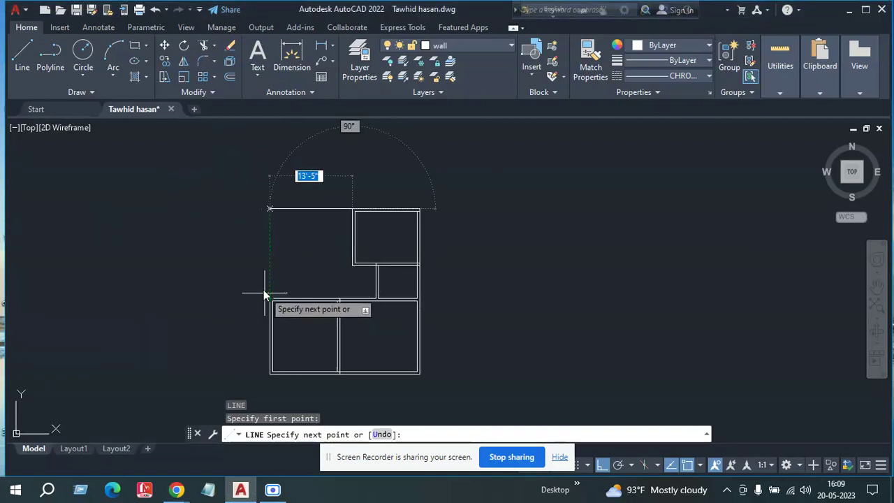
{"action": "left_click", "coordinate": [271, 209]}
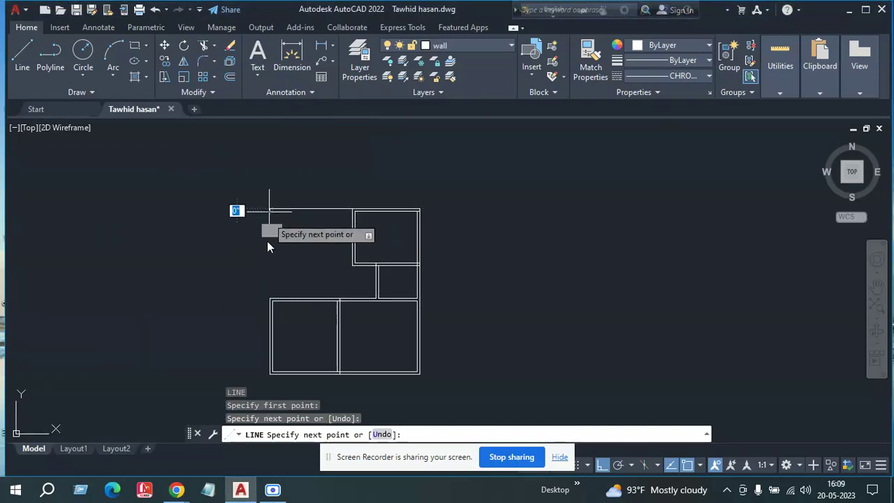
{"action": "left_click", "coordinate": [271, 299]}
{"action": "key", "text": "Return"}
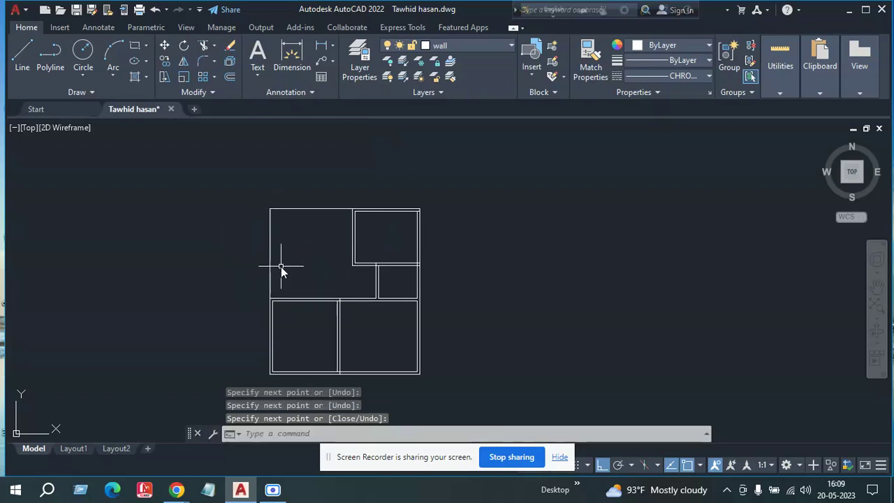
Step: Offset the upper-left space's outer top line and outer left line 5 inches inward
{"action": "middle_click_drag", "start_coordinate": [281, 261], "coordinate": [256, 261]}
{"action": "type", "text": "o"}
{"action": "key", "text": "Return"}
{"action": "type", "text": "o"}
{"action": "key", "text": "Return"}
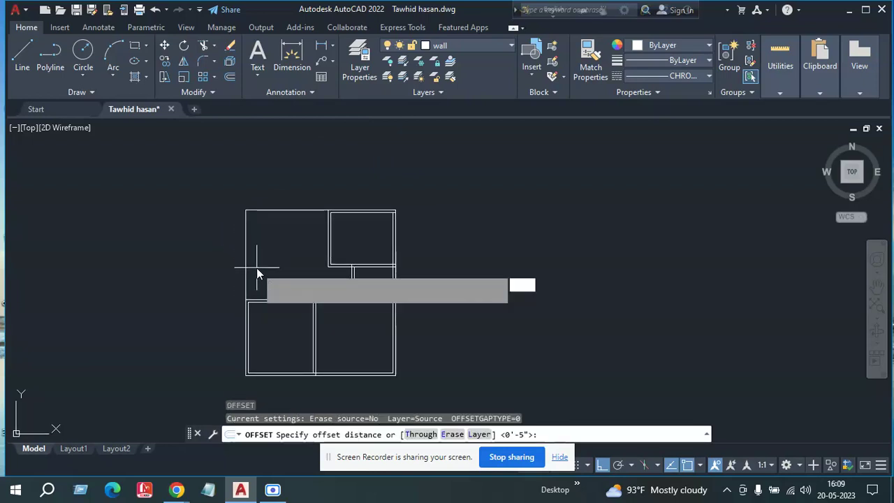
{"action": "key", "text": "Return"}
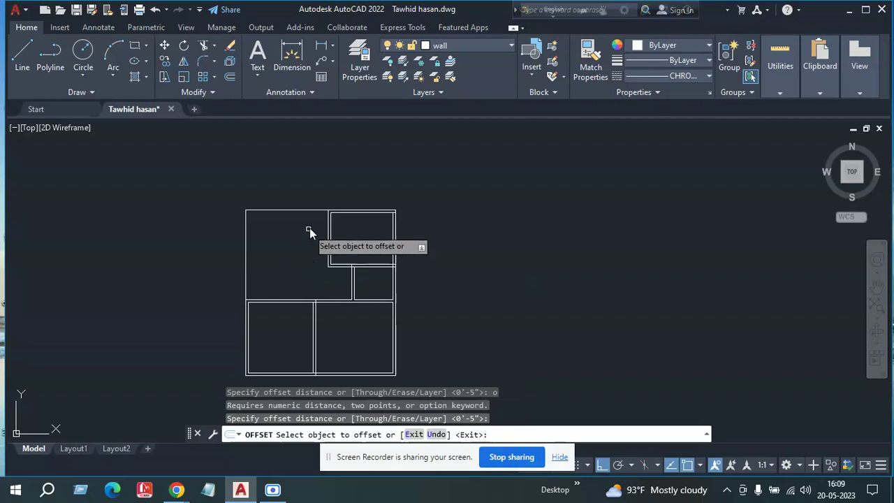
{"action": "left_click", "coordinate": [312, 209]}
{"action": "left_click", "coordinate": [257, 266]}
{"action": "left_click", "coordinate": [246, 249]}
{"action": "left_click", "coordinate": [295, 267]}
{"action": "key", "text": "Return"}
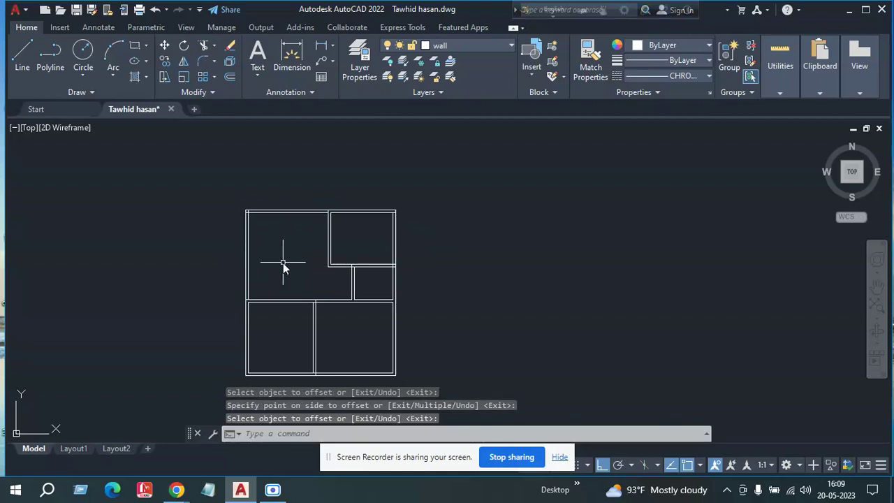
Step: Trim the overlapping wall lines at the upper-left space's outer corner and the topmost room's upper-right corner
{"action": "scroll", "coordinate": [230, 259], "scroll_direction": "down", "scroll_amount": 2}
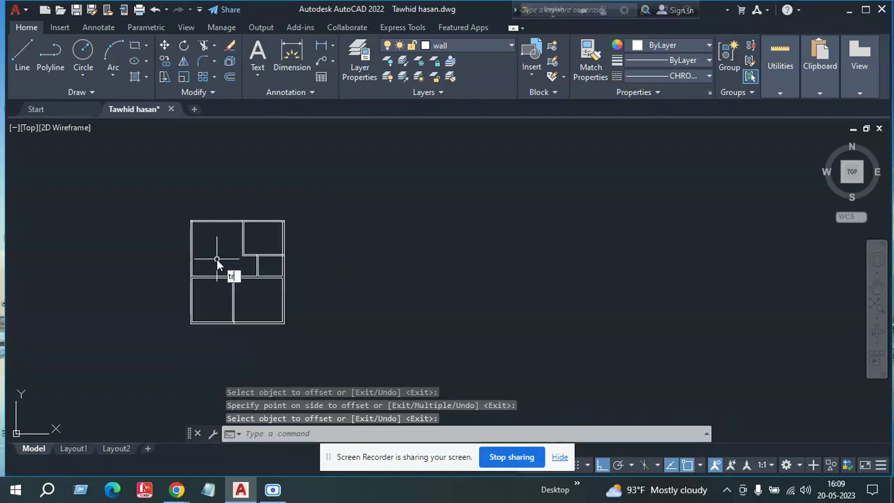
{"action": "key", "text": "Return"}
{"action": "scroll", "coordinate": [168, 237], "scroll_direction": "up", "scroll_amount": 5}
{"action": "scroll", "coordinate": [186, 252], "scroll_direction": "up", "scroll_amount": 2}
{"action": "mouse_move", "coordinate": [150, 283]}
{"action": "left_mouse_down"}
{"action": "mouse_move", "coordinate": [172, 238]}
{"action": "mouse_move", "coordinate": [188, 241]}
{"action": "left_mouse_up"}
{"action": "scroll", "coordinate": [277, 298], "scroll_direction": "down", "scroll_amount": 5}
{"action": "middle_click_drag", "start_coordinate": [287, 302], "coordinate": [99, 302]}
{"action": "scroll", "coordinate": [319, 279], "scroll_direction": "up", "scroll_amount": 4}
{"action": "scroll", "coordinate": [485, 292], "scroll_direction": "down", "scroll_amount": 4}
{"action": "scroll", "coordinate": [275, 287], "scroll_direction": "up", "scroll_amount": 4}
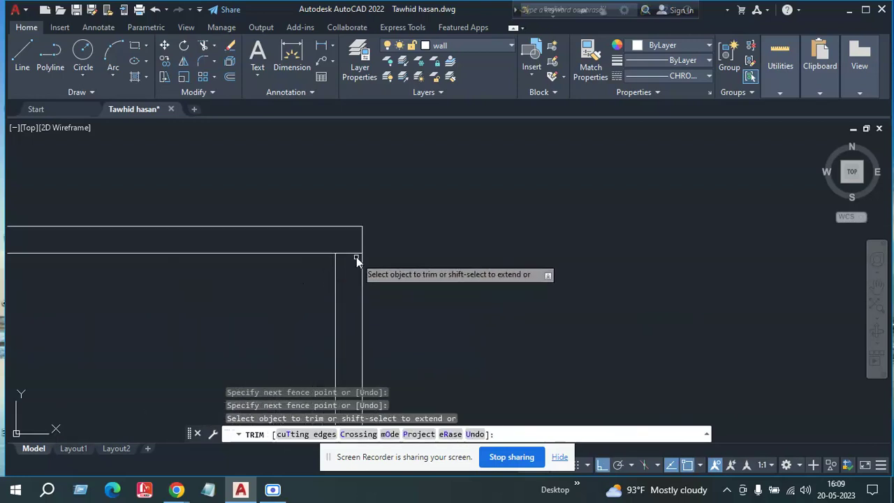
{"action": "left_click", "coordinate": [351, 253]}
Step: Trim the wall lines where the topmost room's bottom wall meets the right outer wall and the small room's left wall
{"action": "scroll", "coordinate": [342, 262], "scroll_direction": "down", "scroll_amount": 7}
{"action": "scroll", "coordinate": [327, 262], "scroll_direction": "up", "scroll_amount": 1}
{"action": "scroll", "coordinate": [327, 261], "scroll_direction": "up", "scroll_amount": 5}
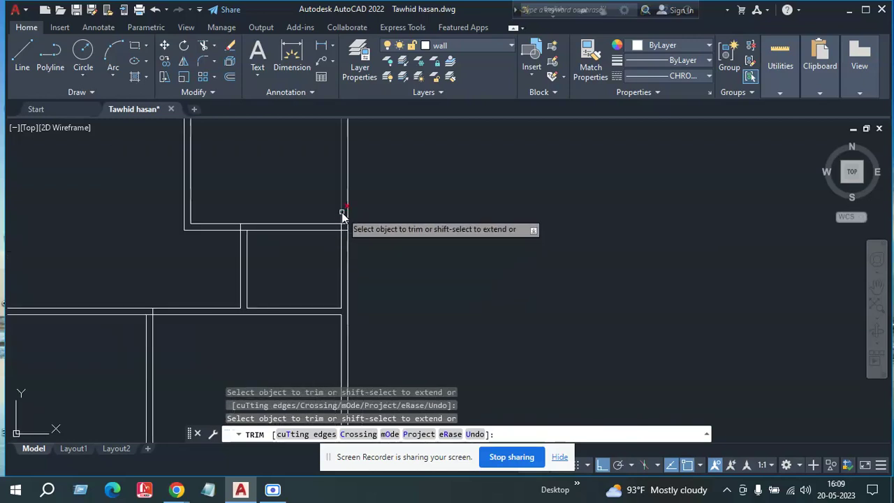
{"action": "mouse_move", "coordinate": [347, 241]}
{"action": "left_mouse_down"}
{"action": "mouse_move", "coordinate": [350, 296]}
{"action": "mouse_move", "coordinate": [337, 269]}
{"action": "left_mouse_up"}
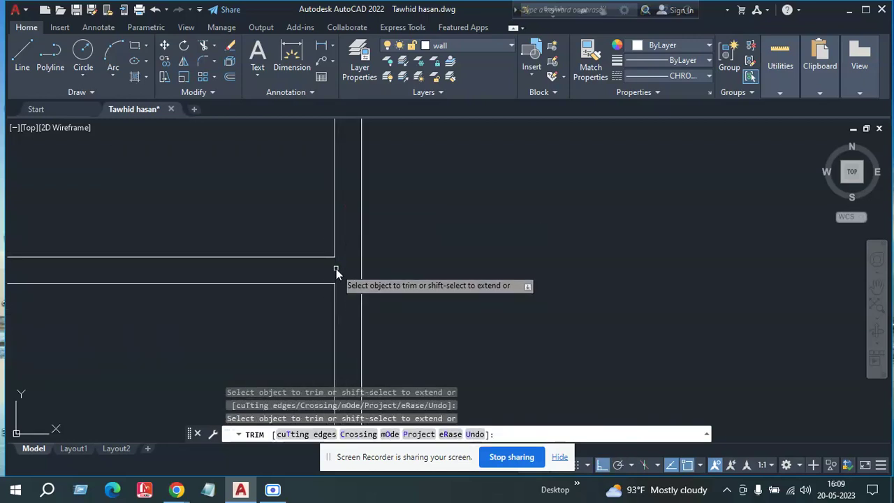
{"action": "left_click", "coordinate": [336, 269]}
{"action": "scroll", "coordinate": [336, 269], "scroll_direction": "down", "scroll_amount": 6}
{"action": "scroll", "coordinate": [219, 252], "scroll_direction": "up", "scroll_amount": 6}
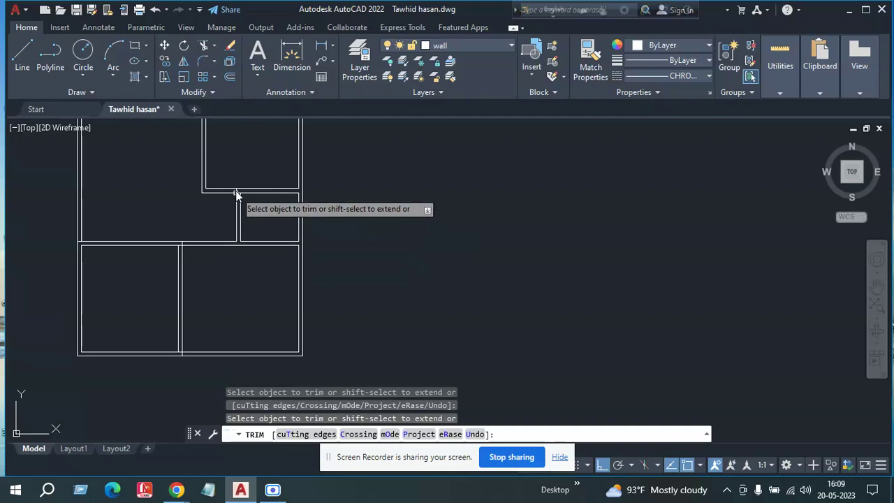
{"action": "left_click_drag", "start_coordinate": [220, 196], "coordinate": [245, 218]}
{"action": "scroll", "coordinate": [122, 270], "scroll_direction": "down", "scroll_amount": 3}
{"action": "scroll", "coordinate": [174, 259], "scroll_direction": "up", "scroll_amount": 4}
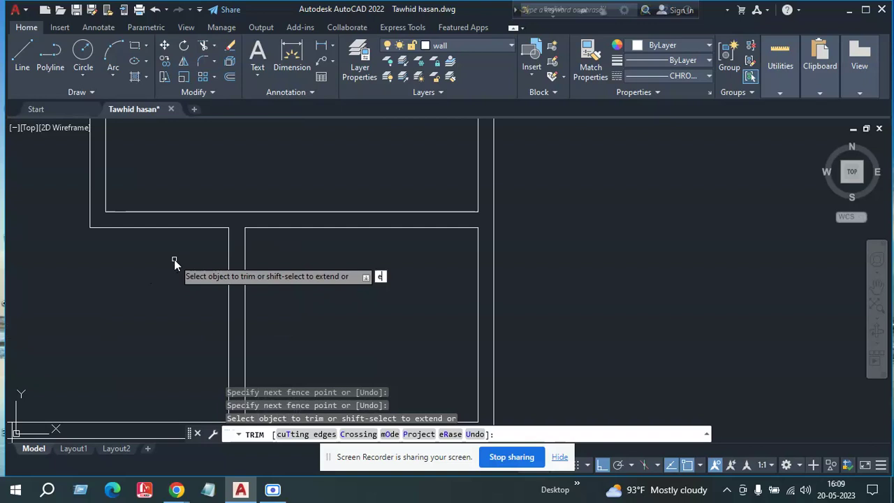
Step: Extend the small room's outer left line up and the topmost room's inner left line down across the wall between the rooms
{"action": "key", "text": "Return"}
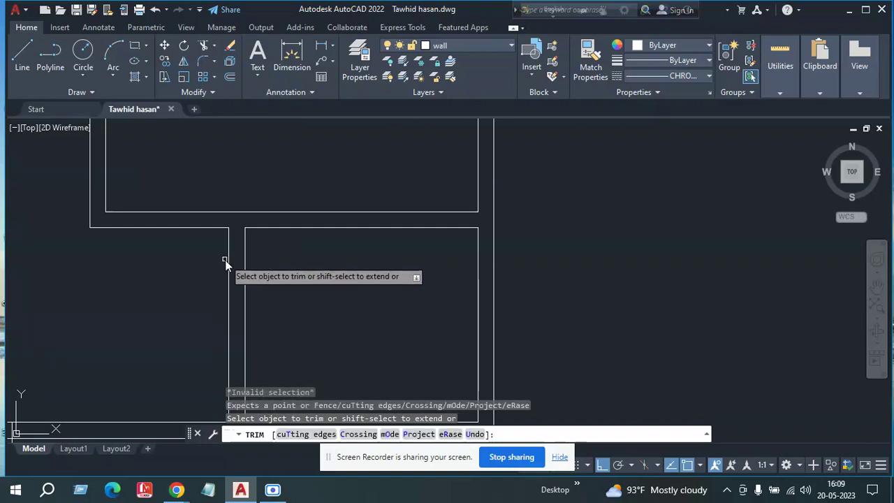
{"action": "key", "text": "Escape"}
{"action": "type", "text": "ex"}
{"action": "key", "text": "Return"}
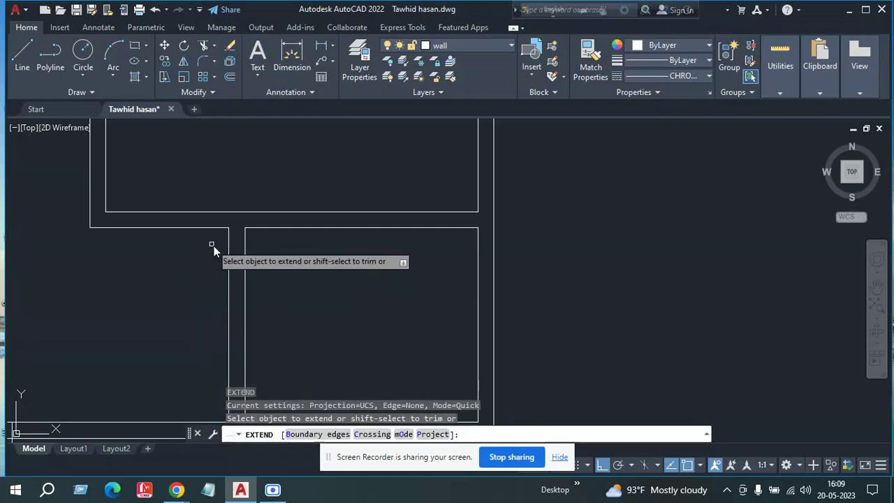
{"action": "left_click", "coordinate": [226, 252]}
{"action": "key", "text": "Return"}
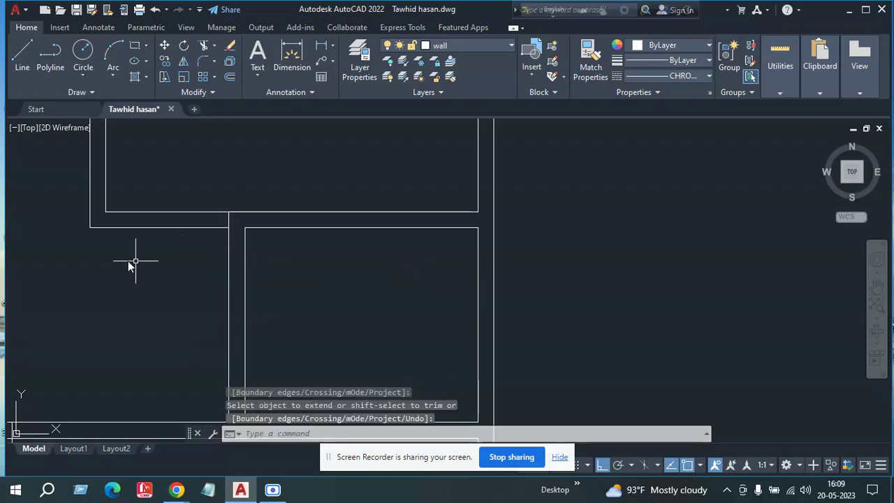
{"action": "type", "text": "ex"}
{"action": "key", "text": "Return"}
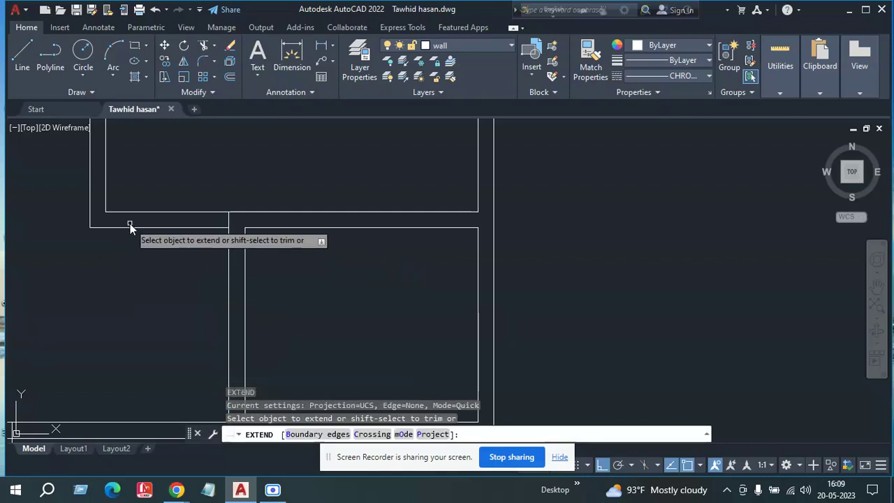
{"action": "left_click", "coordinate": [106, 198]}
{"action": "key", "text": "Return"}
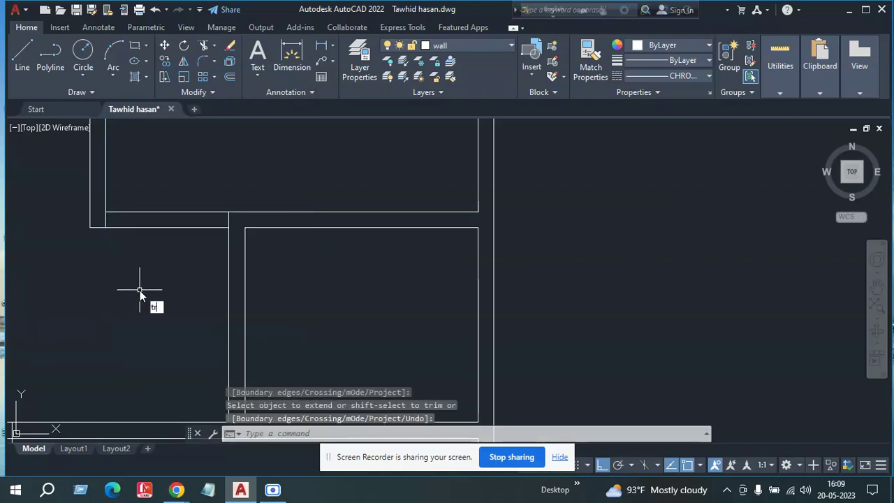
Step: Trim away the topmost room's bottom wall lines between its left wall and the small room's left wall to form an opening
{"action": "type", "text": "tr"}
{"action": "key", "text": "Return"}
{"action": "mouse_move", "coordinate": [140, 294]}
{"action": "left_mouse_down"}
{"action": "mouse_move", "coordinate": [162, 248]}
{"action": "mouse_move", "coordinate": [162, 195]}
{"action": "mouse_move", "coordinate": [188, 262]}
{"action": "left_mouse_up"}
{"action": "scroll", "coordinate": [181, 274], "scroll_direction": "down", "scroll_amount": 3}
{"action": "middle_click_drag", "start_coordinate": [181, 274], "coordinate": [201, 263]}
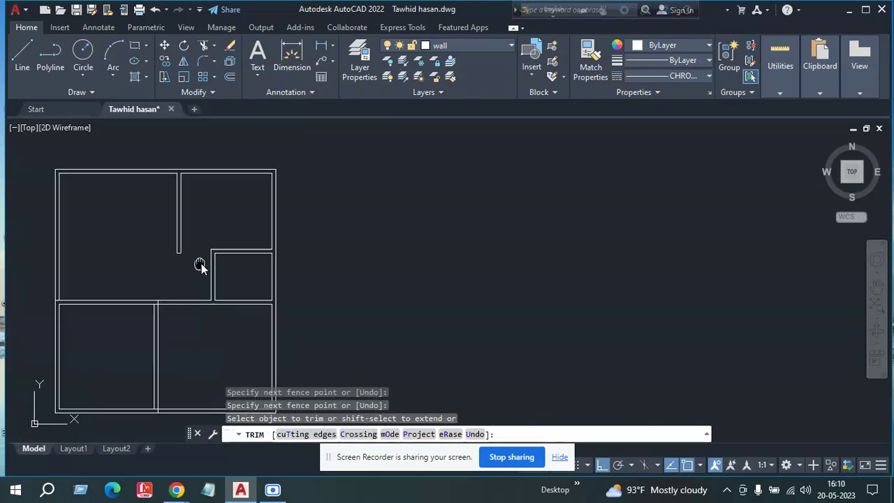
{"action": "key", "text": "Return"}
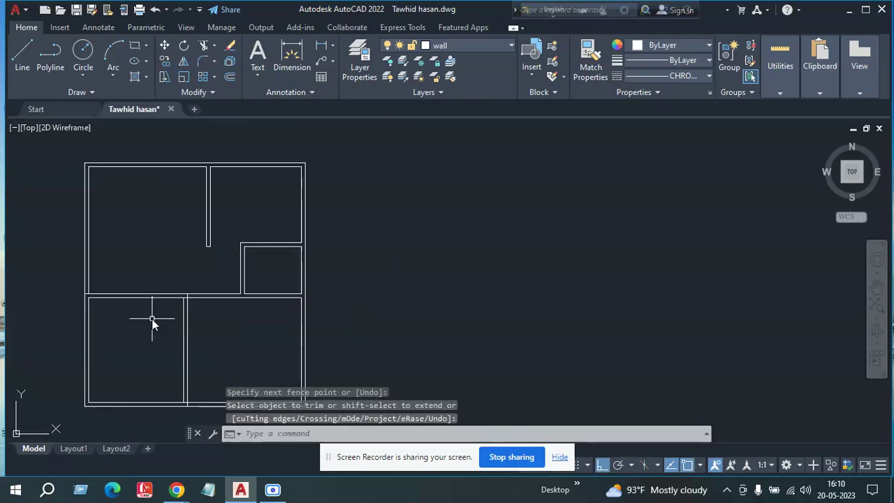
Step: Trim the leftover line segments where the partition between the two lower rooms meets their top wall
{"action": "scroll", "coordinate": [152, 321], "scroll_direction": "up", "scroll_amount": 2}
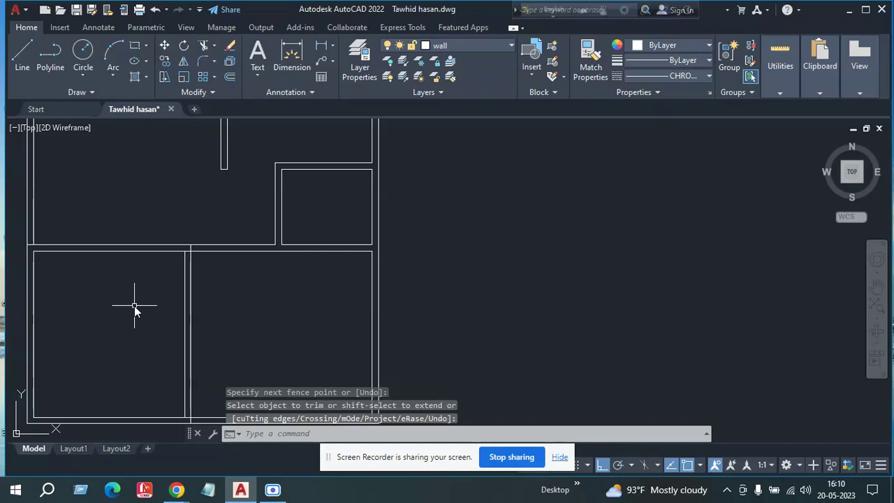
{"action": "type", "text": "tr"}
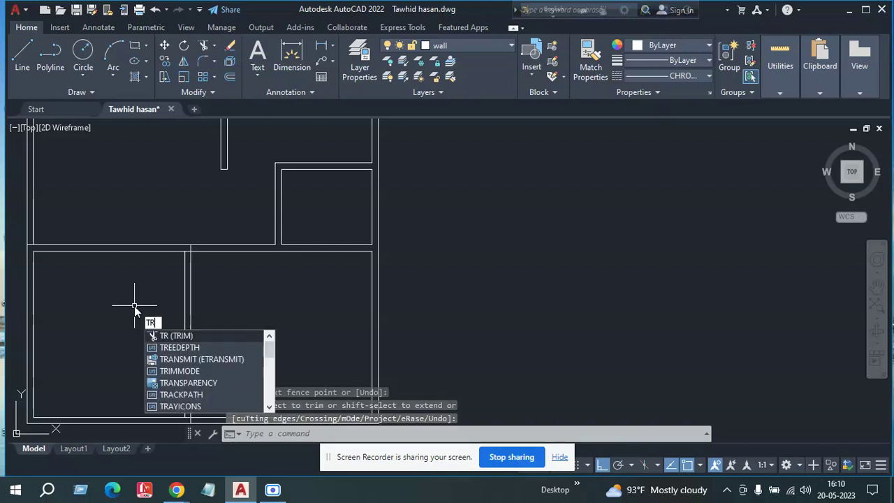
{"action": "key", "text": "Return"}
{"action": "scroll", "coordinate": [193, 250], "scroll_direction": "up", "scroll_amount": 4}
{"action": "left_click", "coordinate": [187, 241]}
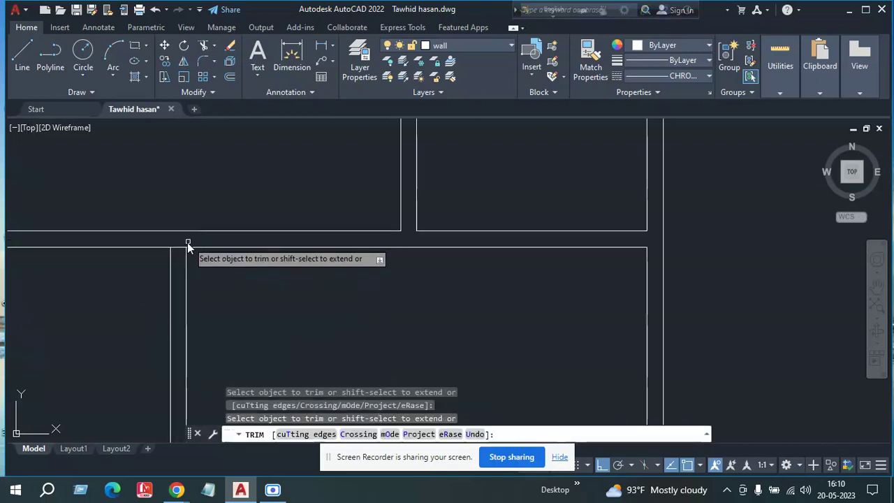
{"action": "left_click", "coordinate": [178, 249]}
{"action": "scroll", "coordinate": [107, 320], "scroll_direction": "down", "scroll_amount": 6}
{"action": "key", "text": "Return"}
Step: Offset the upper line of the lower-left room's top wall 3' upward into the upper-left space
{"action": "middle_click_drag", "start_coordinate": [114, 327], "coordinate": [216, 318]}
{"action": "scroll", "coordinate": [159, 311], "scroll_direction": "up", "scroll_amount": 4}
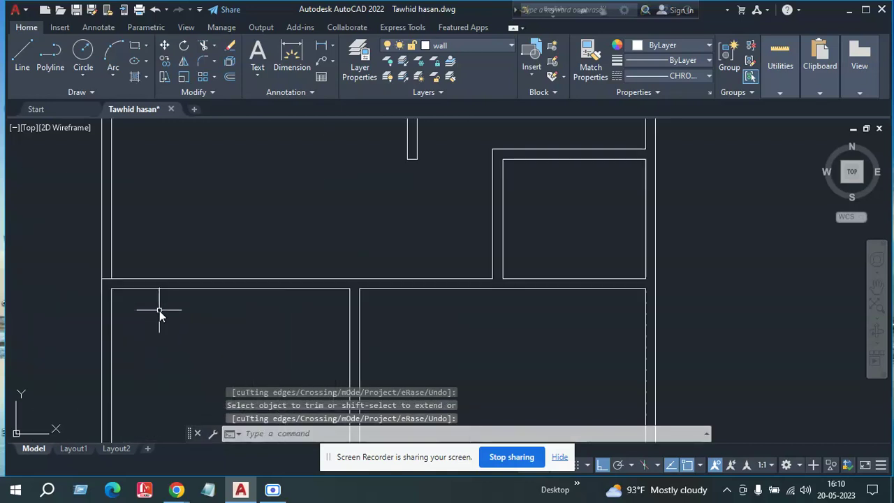
{"action": "scroll", "coordinate": [159, 311], "scroll_direction": "down", "scroll_amount": 2}
{"action": "middle_click_drag", "start_coordinate": [159, 311], "coordinate": [208, 325]}
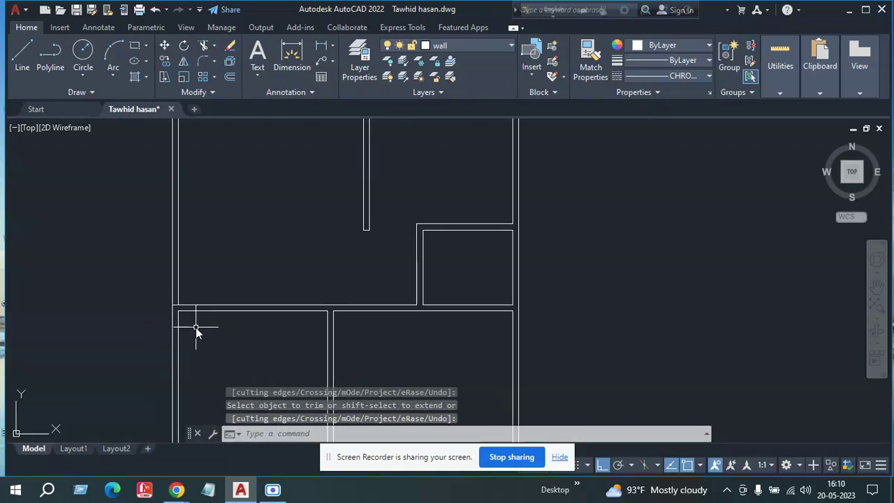
{"action": "key", "text": "Escape"}
{"action": "scroll", "coordinate": [198, 316], "scroll_direction": "up", "scroll_amount": 2}
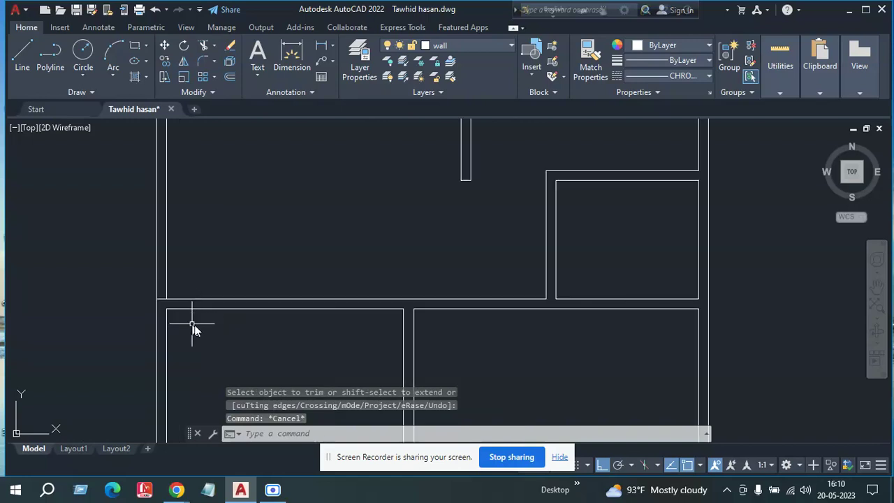
{"action": "type", "text": "o"}
{"action": "key", "text": "Return"}
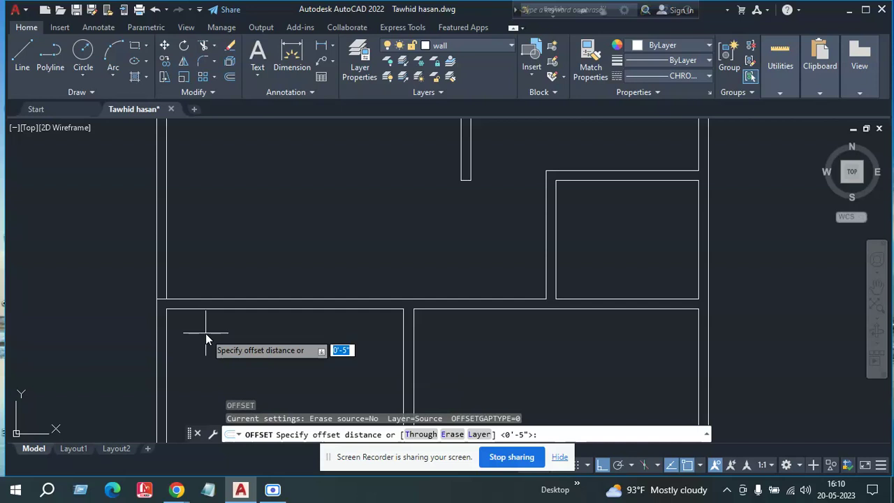
{"action": "type", "text": "3'"}
{"action": "key", "text": "Return"}
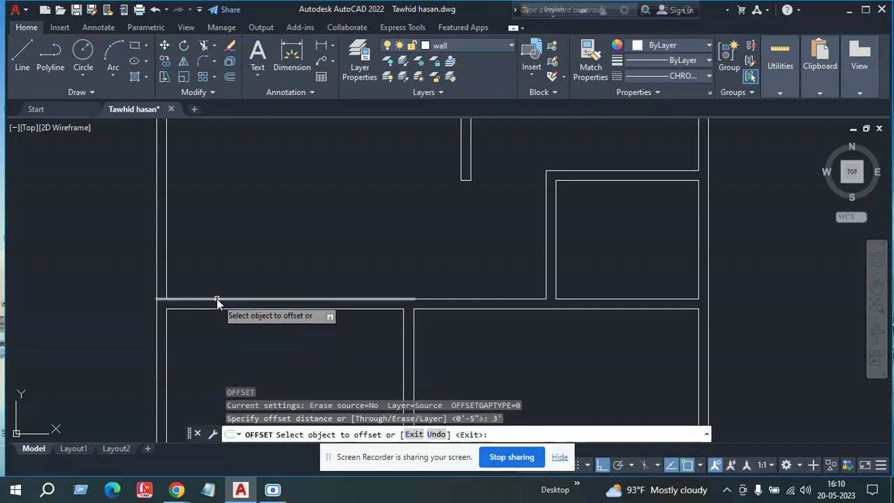
{"action": "left_click", "coordinate": [217, 299]}
{"action": "left_click", "coordinate": [222, 252]}
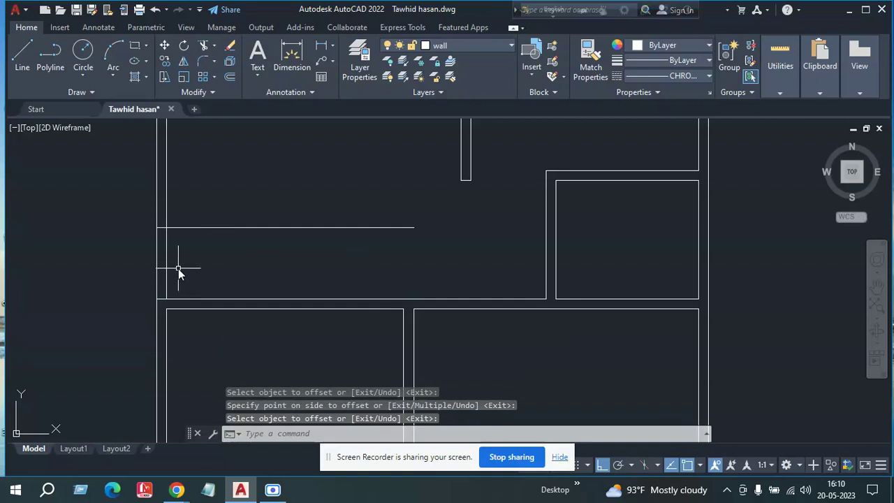
{"action": "key", "text": "Return"}
Step: Offset the left wall's inner line in the upper-left space 4' to the right
{"action": "key", "text": "Return"}
{"action": "type", "text": "4'"}
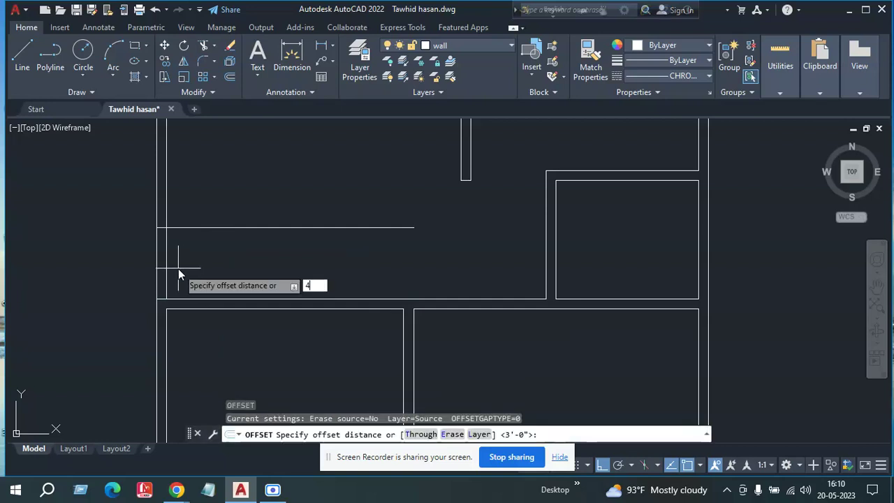
{"action": "key", "text": "Return"}
{"action": "left_click", "coordinate": [167, 268]}
{"action": "left_click", "coordinate": [280, 264]}
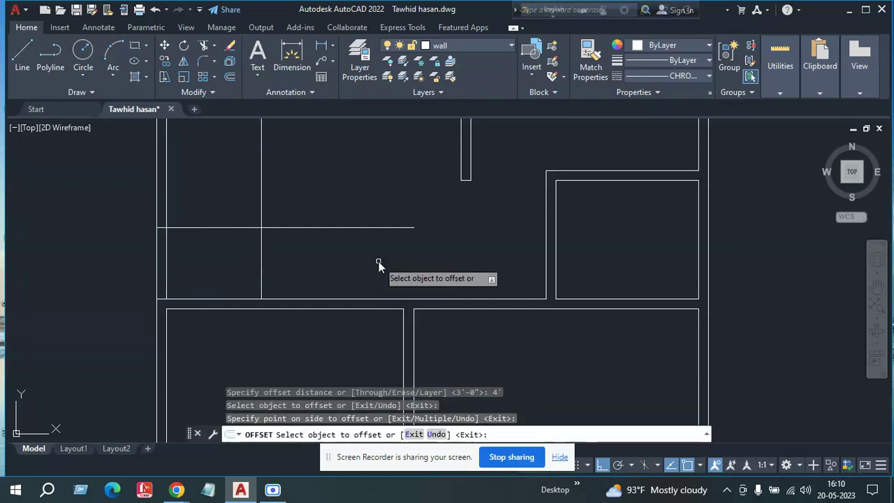
{"action": "key", "text": "Return"}
Step: Trim the 3' and 4' offset lines beyond their intersection to form a corner
{"action": "type", "text": "tr"}
{"action": "key", "text": "Return"}
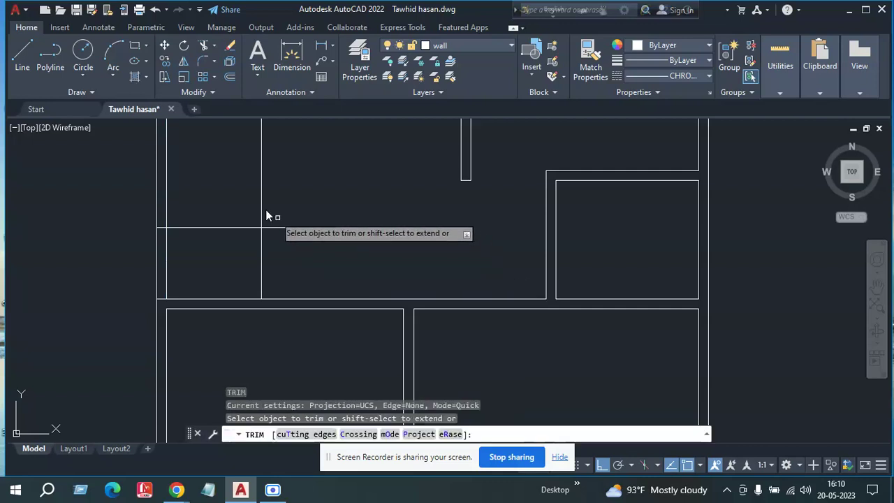
{"action": "mouse_move", "coordinate": [251, 185]}
{"action": "left_mouse_down"}
{"action": "mouse_move", "coordinate": [329, 260]}
{"action": "mouse_move", "coordinate": [333, 249]}
{"action": "left_mouse_up"}
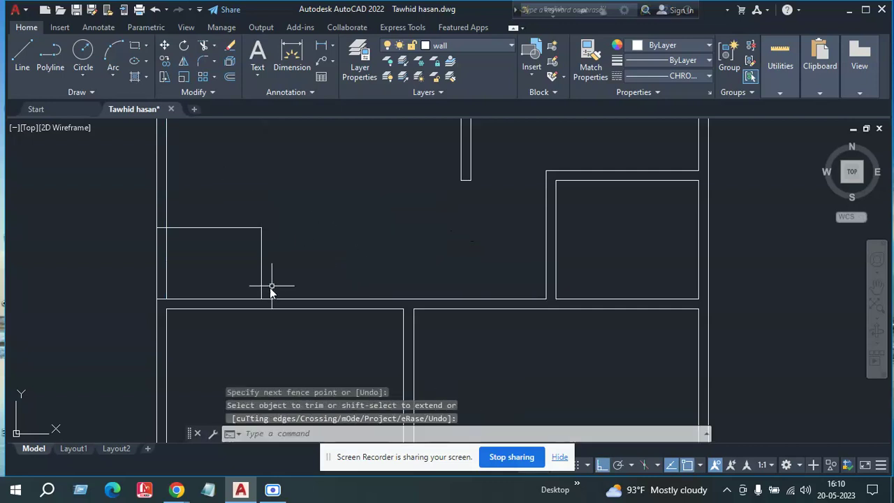
Step: Offset the right and top lines of the new 4' by 3' enclosure 5 inches outward
{"action": "type", "text": "o"}
{"action": "key", "text": "Return"}
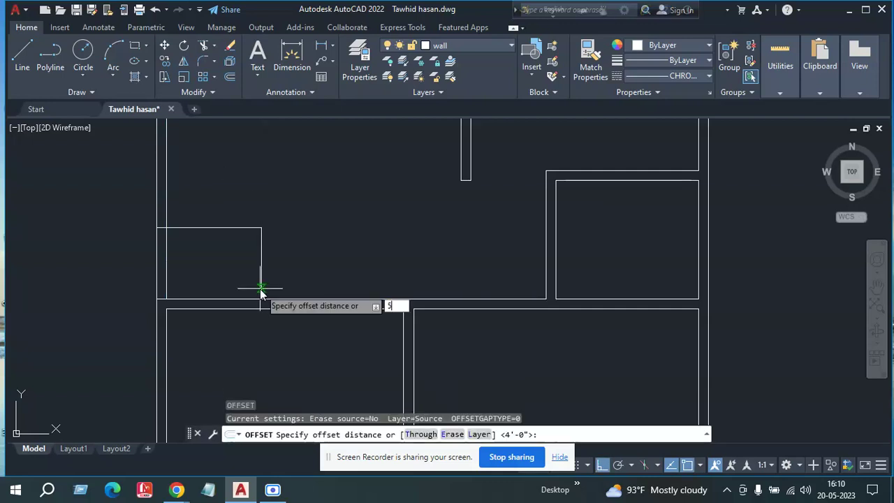
{"action": "key", "text": "Return"}
{"action": "left_click", "coordinate": [261, 278]}
{"action": "left_click", "coordinate": [304, 277]}
{"action": "left_click", "coordinate": [222, 227]}
{"action": "left_click", "coordinate": [233, 199]}
{"action": "key", "text": "Return"}
Step: Fillet the new enclosure's outer top line with its outer right line at zero radius
{"action": "type", "text": "f"}
{"action": "key", "text": "Return"}
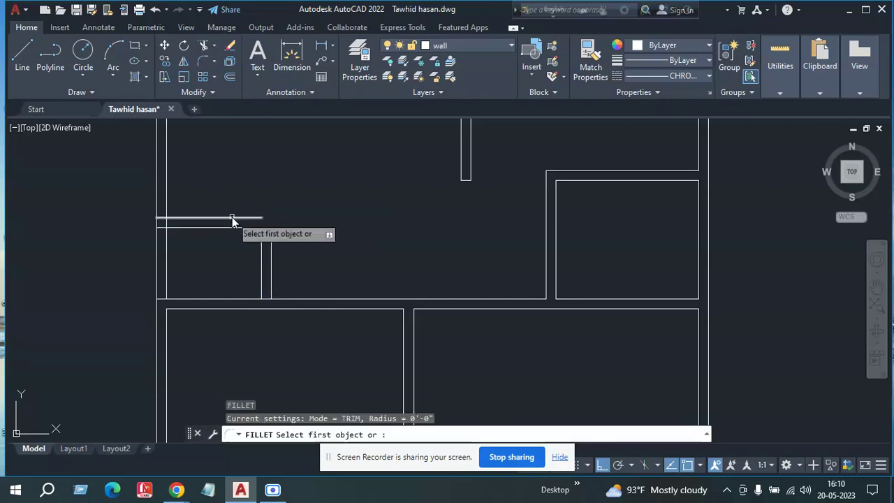
{"action": "left_click", "coordinate": [241, 218]}
{"action": "left_click", "coordinate": [271, 238]}
{"action": "key", "text": "Return"}
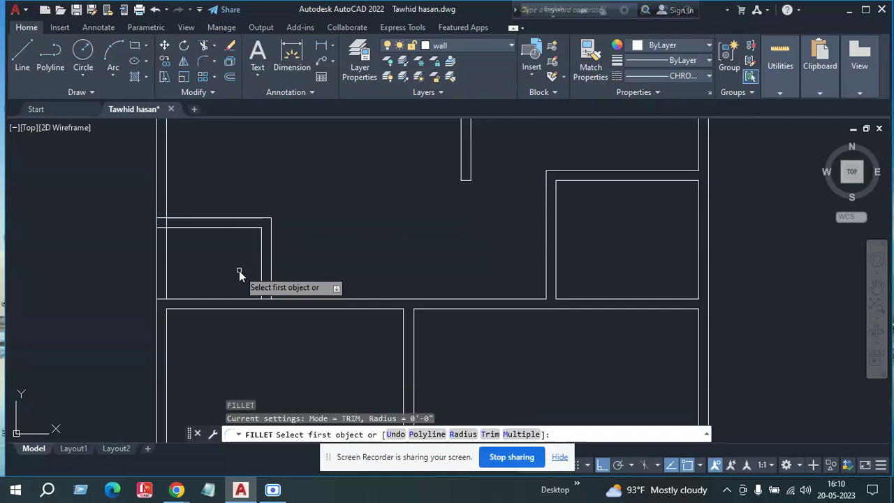
{"action": "key", "text": "Escape"}
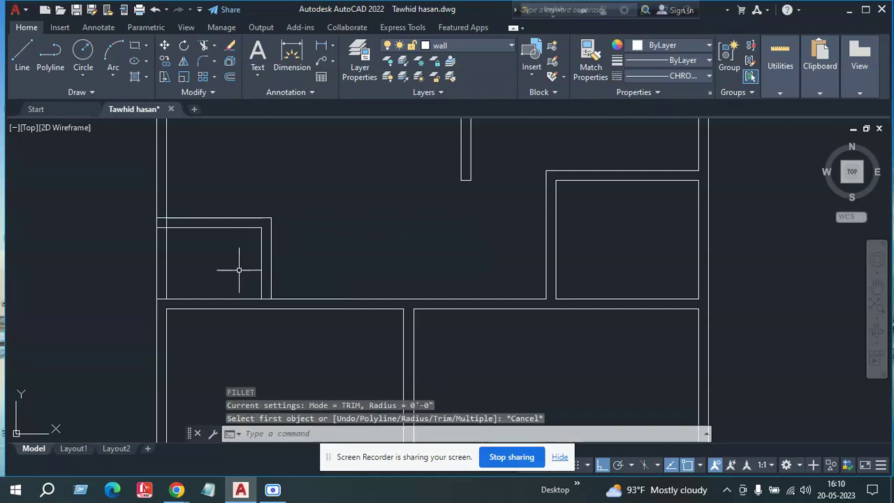
Step: Trim the leftover line segments where the new enclosure's walls meet the wall below and the left outer wall
{"action": "type", "text": "tr"}
{"action": "key", "text": "Return"}
{"action": "scroll", "coordinate": [272, 314], "scroll_direction": "up", "scroll_amount": 5}
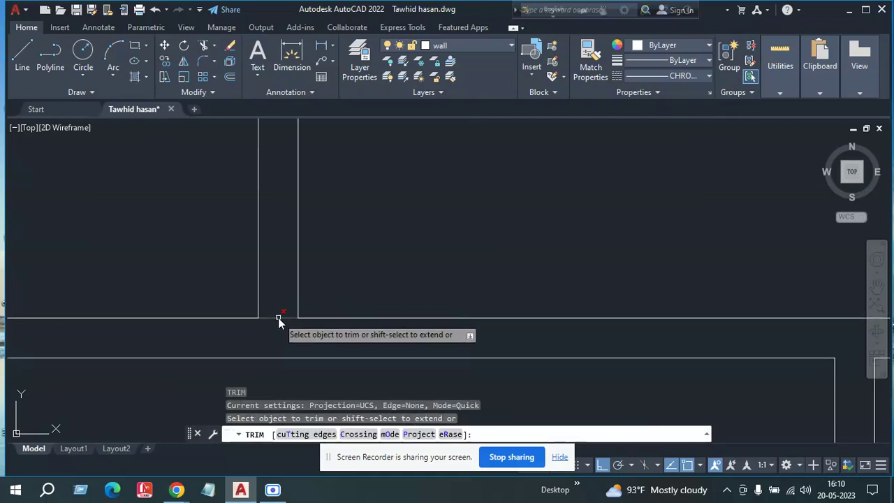
{"action": "scroll", "coordinate": [172, 246], "scroll_direction": "down", "scroll_amount": 4}
{"action": "middle_click_drag", "start_coordinate": [132, 230], "coordinate": [214, 255]}
{"action": "scroll", "coordinate": [175, 214], "scroll_direction": "up", "scroll_amount": 6}
{"action": "left_click_drag", "start_coordinate": [178, 181], "coordinate": [172, 258]}
{"action": "key", "text": "Return"}
{"action": "scroll", "coordinate": [284, 269], "scroll_direction": "down", "scroll_amount": 5}
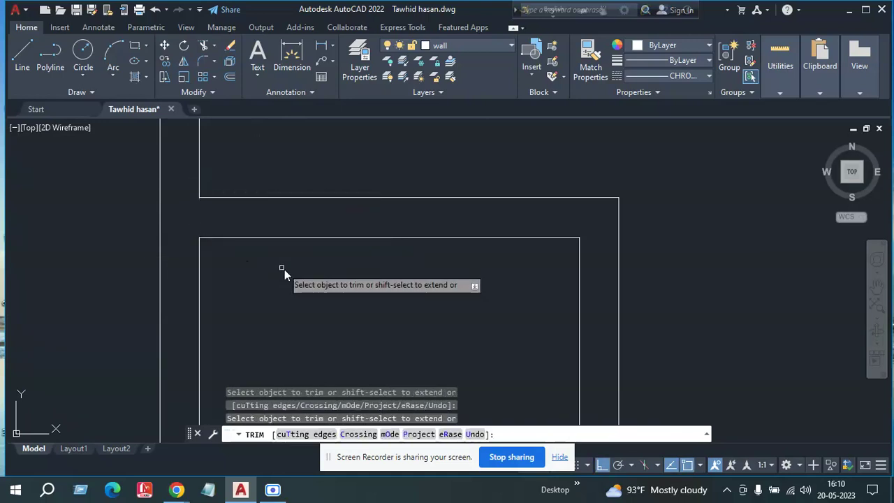
Step: Extend the 4' by 3' enclosure's inner right line down across the wall below it
{"action": "key", "text": "Return"}
{"action": "scroll", "coordinate": [246, 263], "scroll_direction": "up", "scroll_amount": 5}
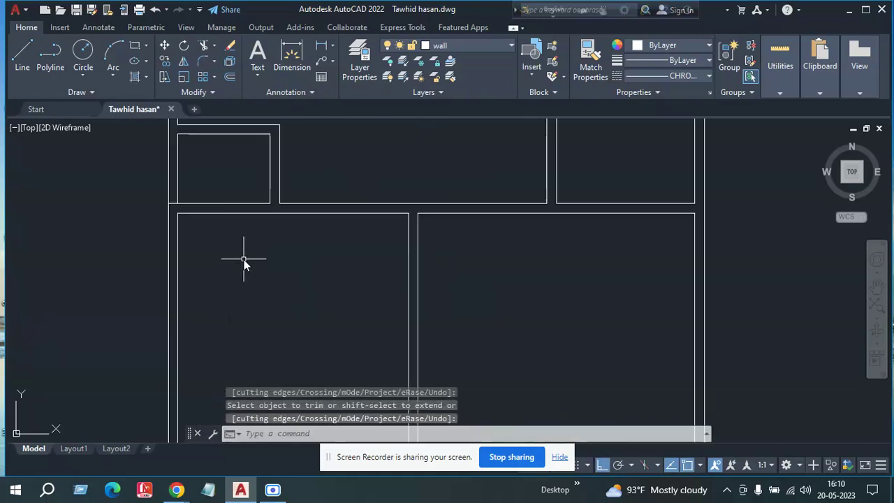
{"action": "scroll", "coordinate": [245, 218], "scroll_direction": "up", "scroll_amount": 5}
{"action": "type", "text": "ex"}
{"action": "key", "text": "Return"}
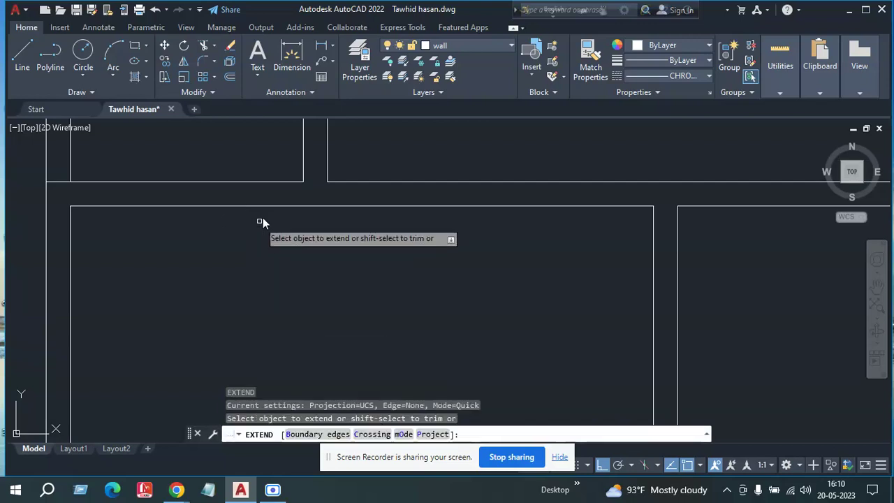
{"action": "left_click", "coordinate": [306, 172]}
{"action": "key", "text": "Return"}
Step: Offset the extended line 2'4" to the left across the wall below the enclosure
{"action": "type", "text": "o"}
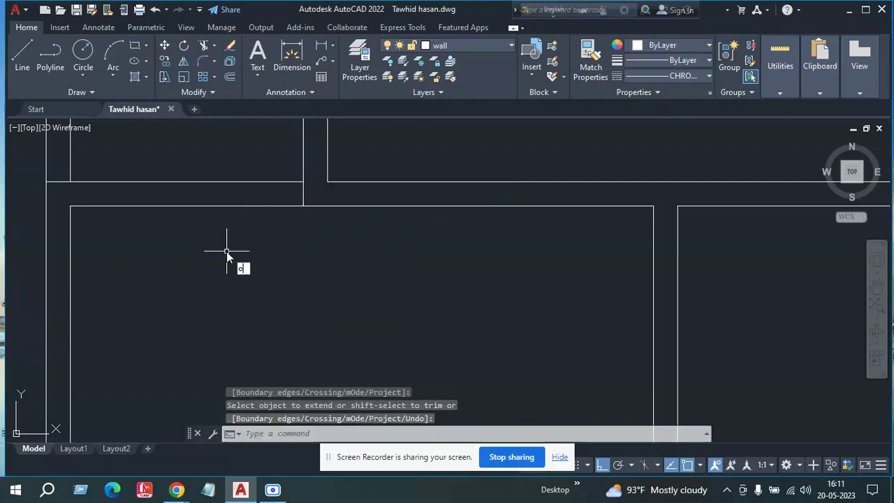
{"action": "key", "text": "Return"}
{"action": "type", "text": "3'4"}
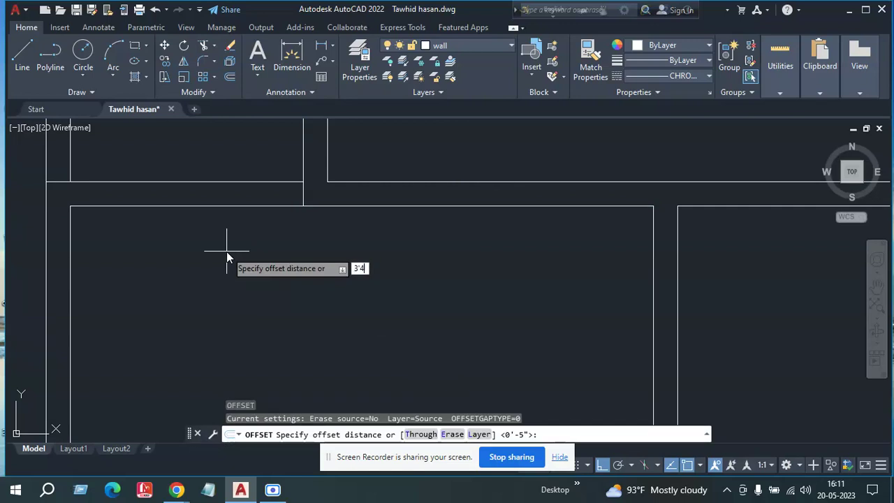
{"action": "key", "text": "BackSpace"}
{"action": "key", "text": "BackSpace"}
{"action": "type", "text": "2'4"}
{"action": "key", "text": "Return"}
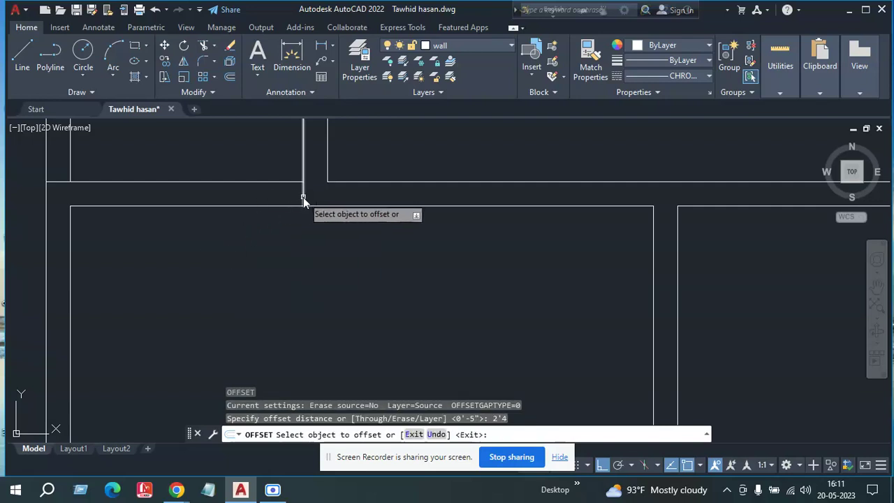
{"action": "left_click", "coordinate": [302, 197]}
{"action": "left_click", "coordinate": [216, 189]}
{"action": "key", "text": "Return"}
Step: Trim the wall lines between the two 2'4"-spaced lines to open a doorway below the enclosure
{"action": "scroll", "coordinate": [216, 247], "scroll_direction": "down", "scroll_amount": 4}
{"action": "type", "text": "tr"}
{"action": "key", "text": "Return"}
{"action": "mouse_move", "coordinate": [223, 249]}
{"action": "left_mouse_down"}
{"action": "mouse_move", "coordinate": [225, 203]}
{"action": "mouse_move", "coordinate": [223, 228]}
{"action": "mouse_move", "coordinate": [206, 218]}
{"action": "left_mouse_up"}
{"action": "scroll", "coordinate": [210, 294], "scroll_direction": "down", "scroll_amount": 3}
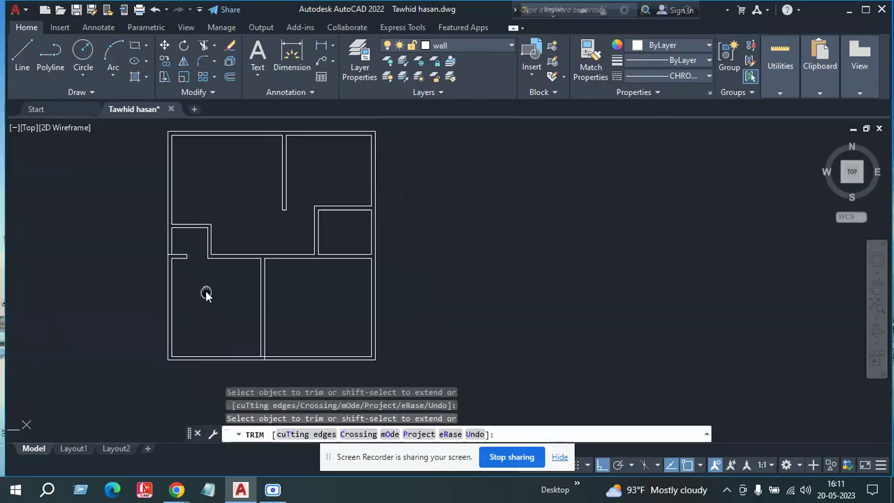
{"action": "middle_click_drag", "start_coordinate": [206, 294], "coordinate": [190, 295]}
{"action": "key", "text": "Return"}
Step: Draw a short line across the thickness of the lower-left room's bottom wall at the wall's midpoint
{"action": "middle_click_drag", "start_coordinate": [207, 355], "coordinate": [201, 313]}
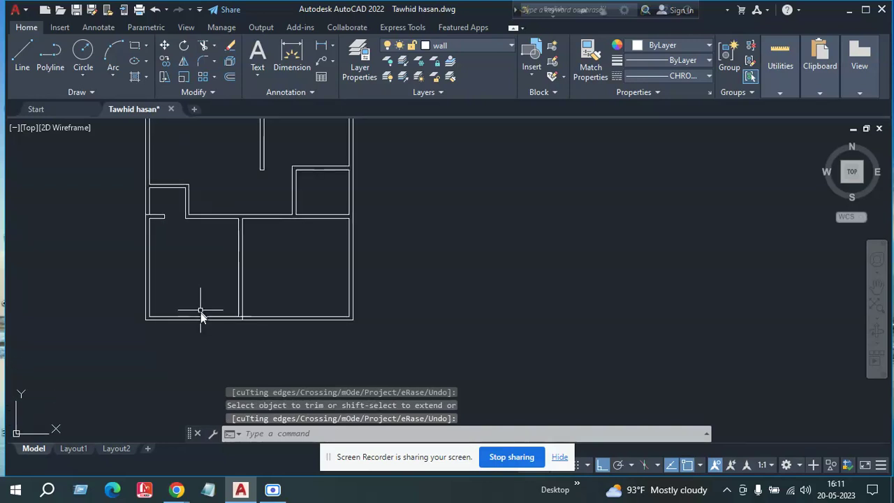
{"action": "scroll", "coordinate": [183, 354], "scroll_direction": "up", "scroll_amount": 2}
{"action": "middle_click_drag", "start_coordinate": [183, 354], "coordinate": [158, 313]}
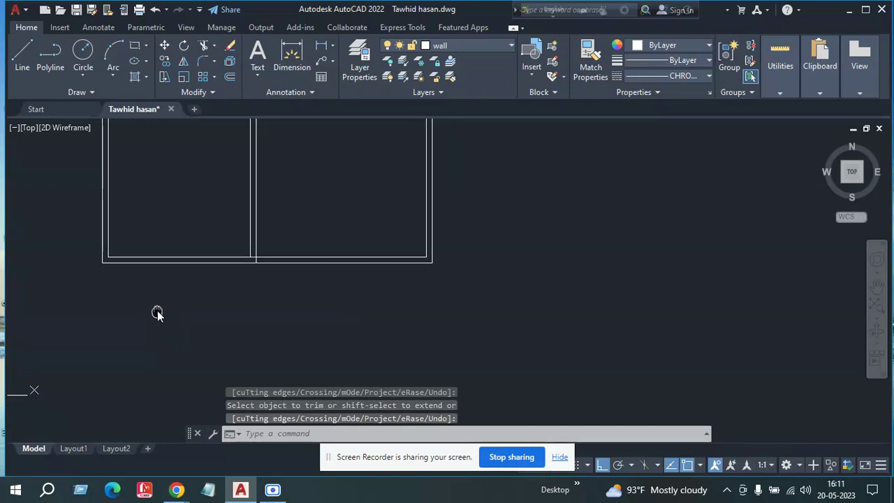
{"action": "scroll", "coordinate": [198, 289], "scroll_direction": "up", "scroll_amount": 2}
{"action": "type", "text": "l"}
{"action": "key", "text": "Return"}
{"action": "scroll", "coordinate": [173, 263], "scroll_direction": "up", "scroll_amount": 2}
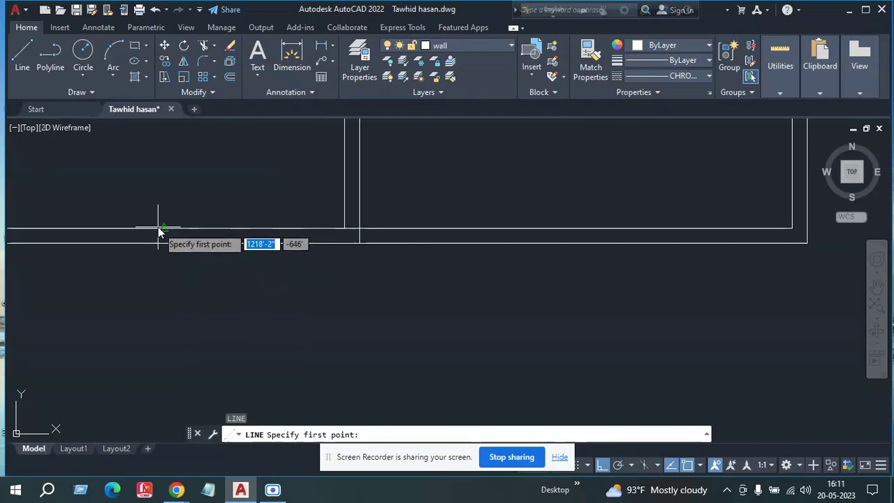
{"action": "left_click", "coordinate": [163, 244]}
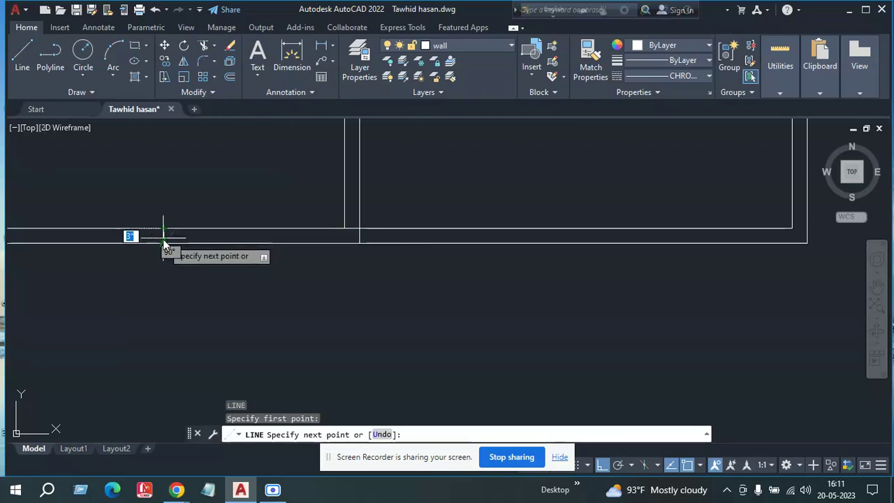
{"action": "left_click", "coordinate": [163, 241]}
{"action": "key", "text": "Return"}
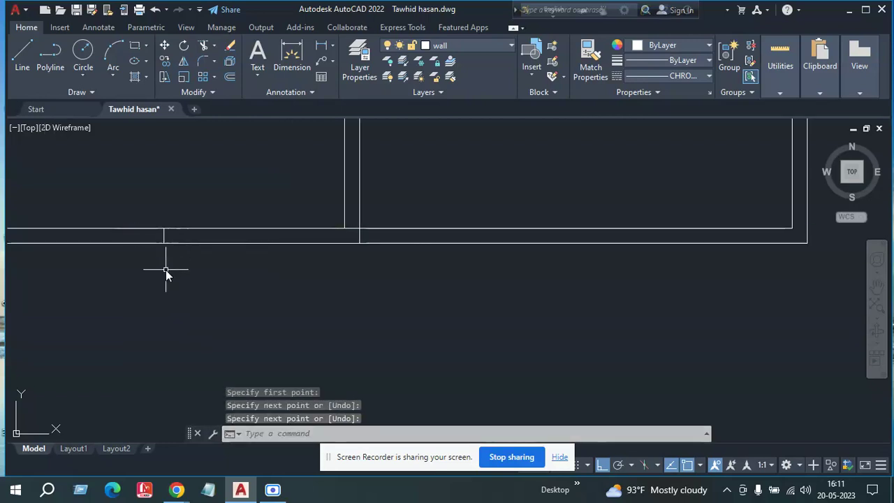
{"action": "type", "text": "o"}
{"action": "key", "text": "Return"}
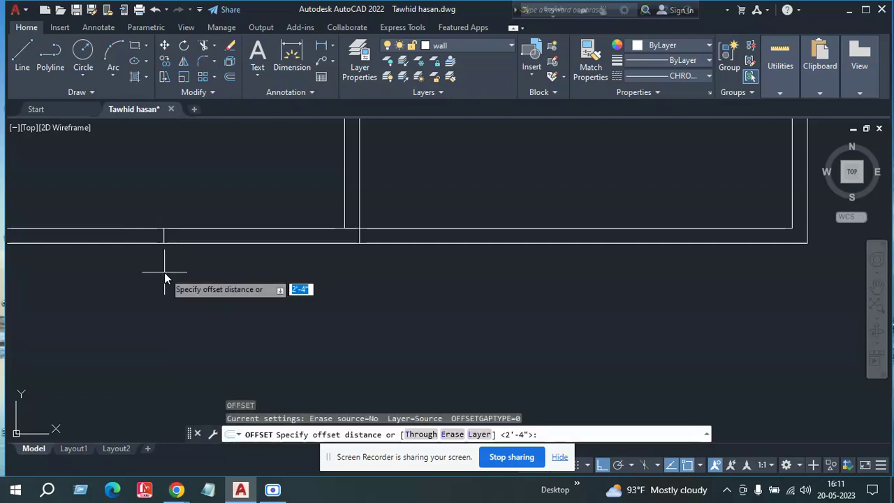
{"action": "type", "text": "7'"}
{"action": "key", "text": "Return"}
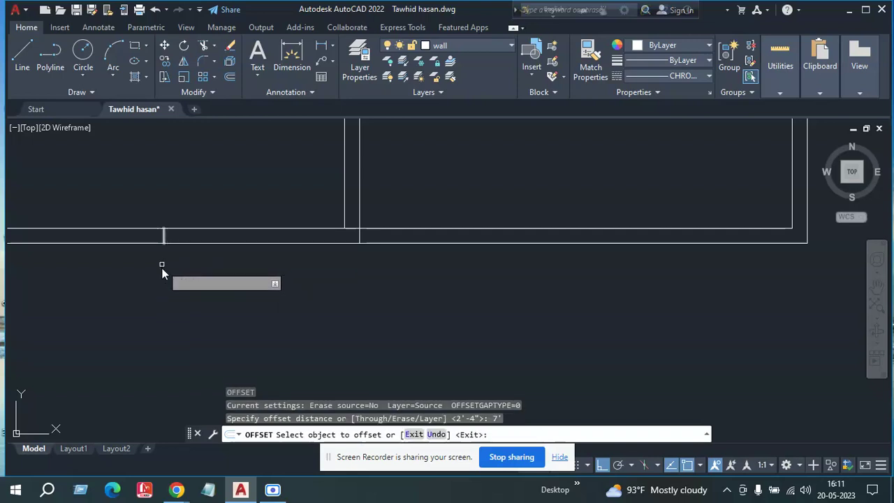
{"action": "key", "text": "Escape"}
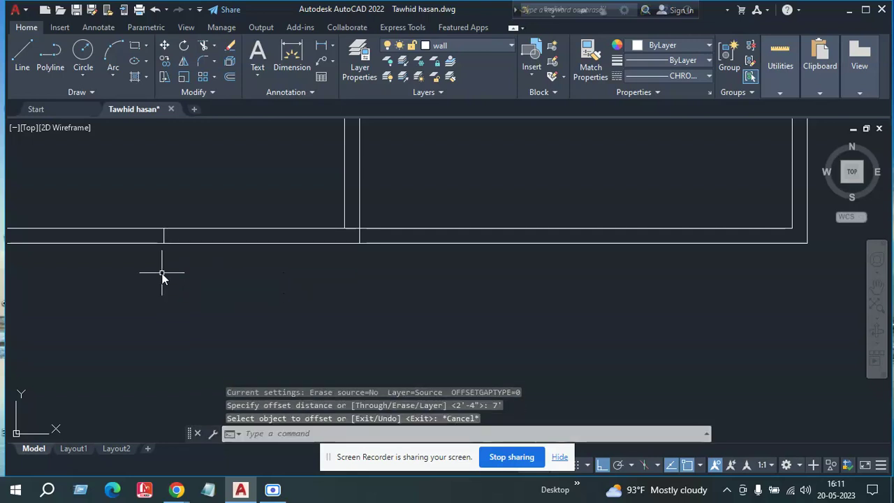
Step: Offset the short midpoint line 4' to the right along the bottom wall
{"action": "key", "text": "Return"}
{"action": "type", "text": "4'"}
{"action": "key", "text": "Return"}
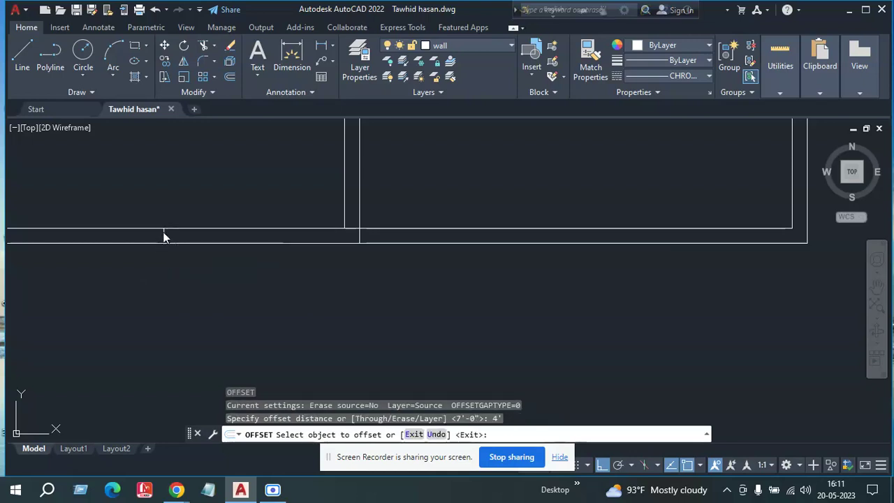
{"action": "left_click", "coordinate": [184, 242]}
{"action": "left_click", "coordinate": [185, 241]}
{"action": "key", "text": "Return"}
{"action": "type", "text": "o"}
{"action": "key", "text": "Return"}
{"action": "type", "text": "3"}
{"action": "key", "text": "Return"}
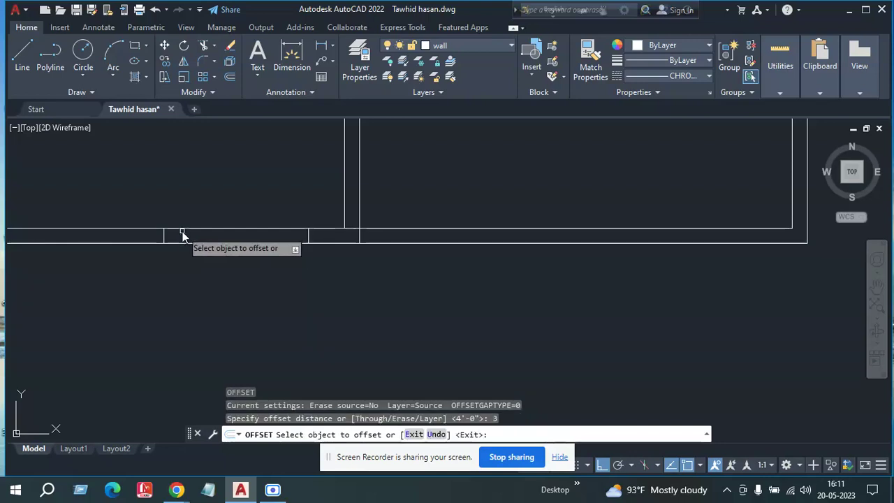
{"action": "left_click", "coordinate": [163, 237]}
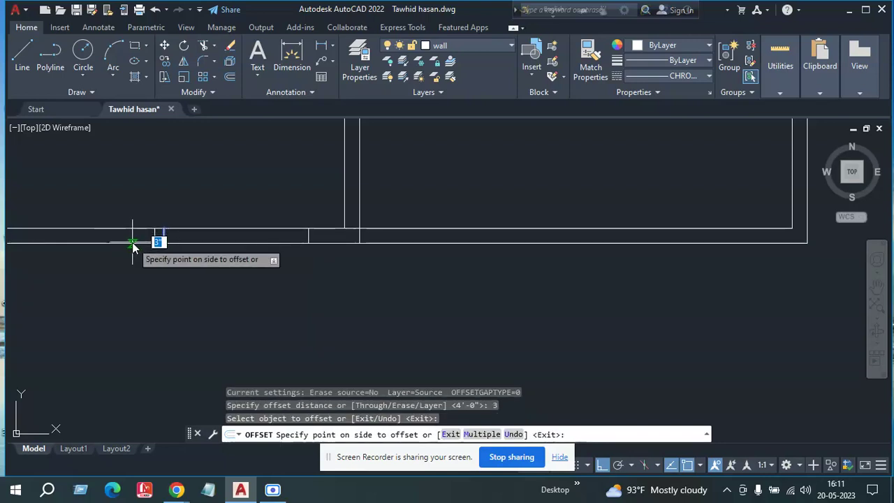
{"action": "key", "text": "Escape"}
Step: Offset the short midpoint line 3' to the left along the bottom wall
{"action": "type", "text": "o"}
{"action": "key", "text": "Return"}
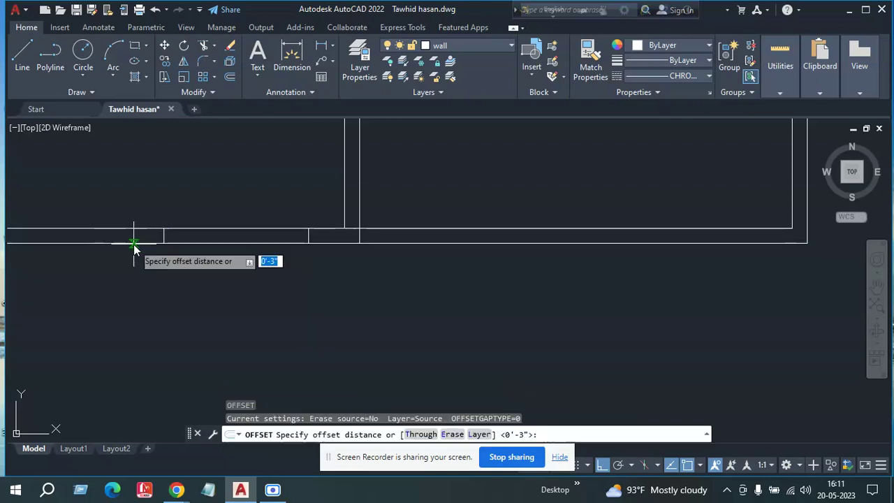
{"action": "type", "text": "3'"}
{"action": "key", "text": "Return"}
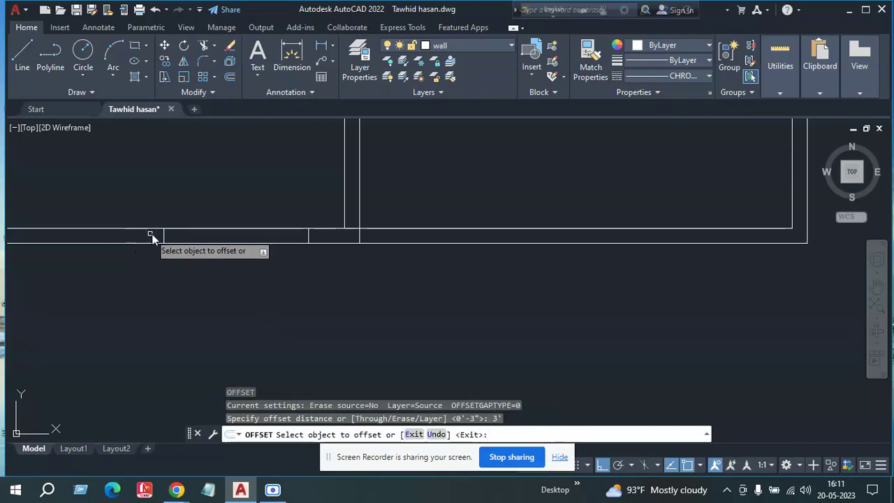
{"action": "left_click", "coordinate": [164, 236]}
{"action": "left_click", "coordinate": [123, 244]}
{"action": "key", "text": "Return"}
Step: Trim the bottom wall lines and the middle divider between the outer two offset lines to form the main door opening
{"action": "scroll", "coordinate": [134, 277], "scroll_direction": "down", "scroll_amount": 1}
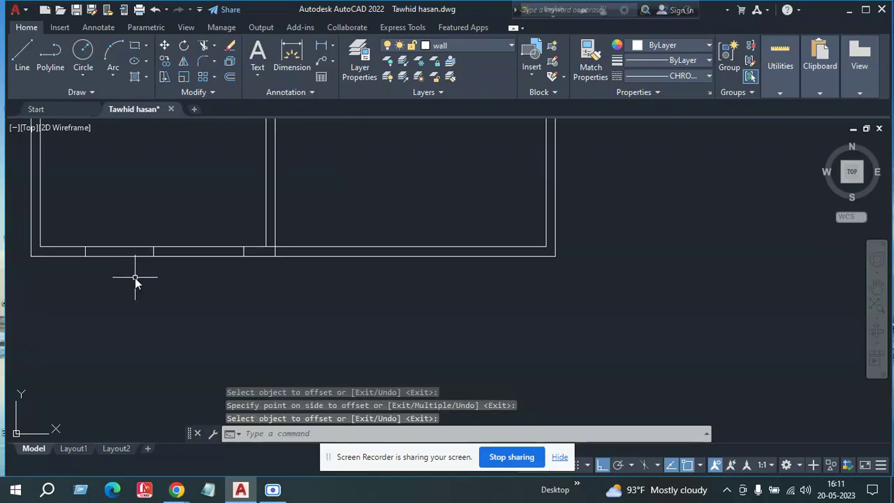
{"action": "middle_click_drag", "start_coordinate": [135, 277], "coordinate": [140, 289]}
{"action": "type", "text": "tr"}
{"action": "key", "text": "Return"}
{"action": "left_click_drag", "start_coordinate": [143, 286], "coordinate": [135, 248]}
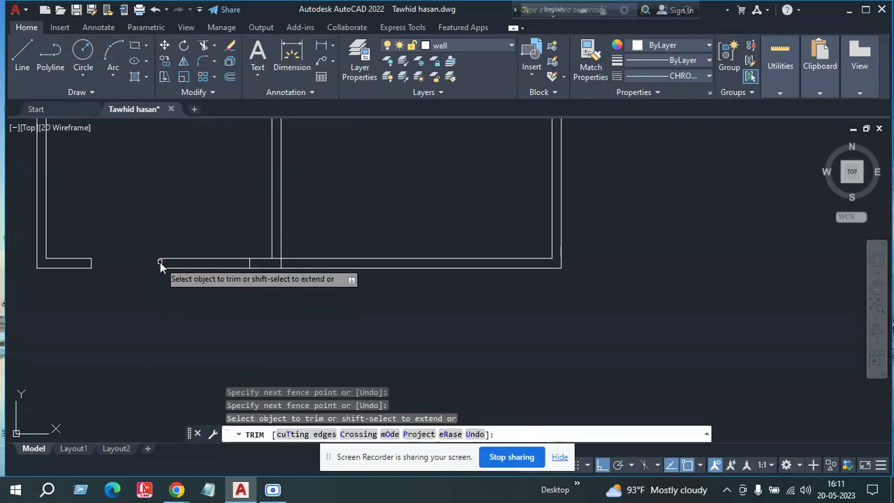
{"action": "scroll", "coordinate": [175, 277], "scroll_direction": "down", "scroll_amount": 2}
{"action": "middle_click_drag", "start_coordinate": [174, 277], "coordinate": [150, 253]}
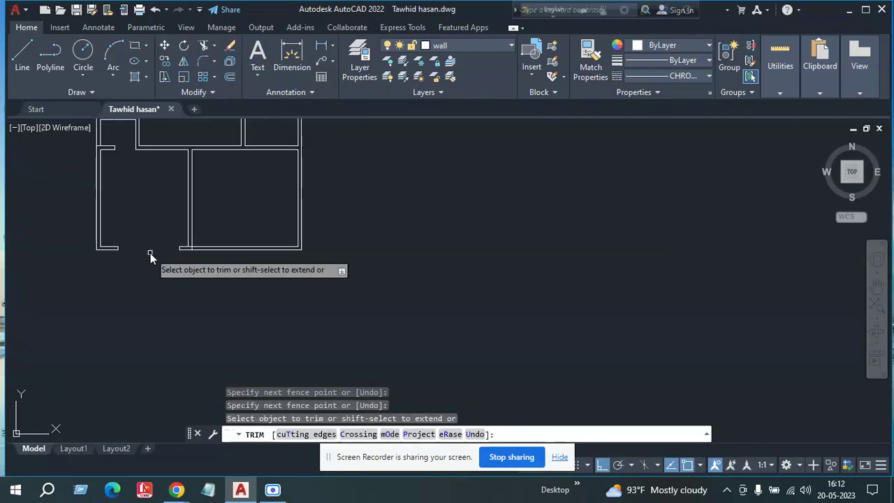
{"action": "key", "text": "Return"}
Step: Draw a horizontal line across the bottom wall opening between the midpoints of its two end lines
{"action": "scroll", "coordinate": [146, 256], "scroll_direction": "up", "scroll_amount": 2}
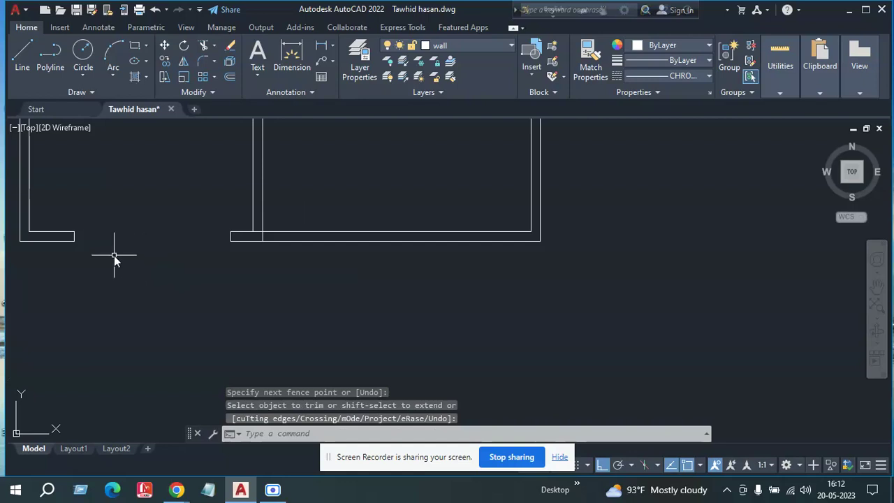
{"action": "key", "text": "l"}
{"action": "key", "text": "Return"}
{"action": "scroll", "coordinate": [76, 241], "scroll_direction": "up", "scroll_amount": 2}
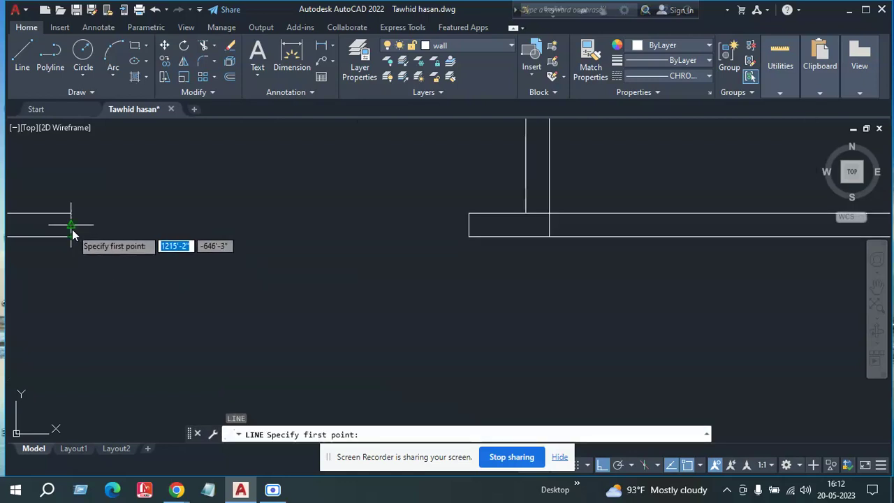
{"action": "left_click", "coordinate": [70, 214]}
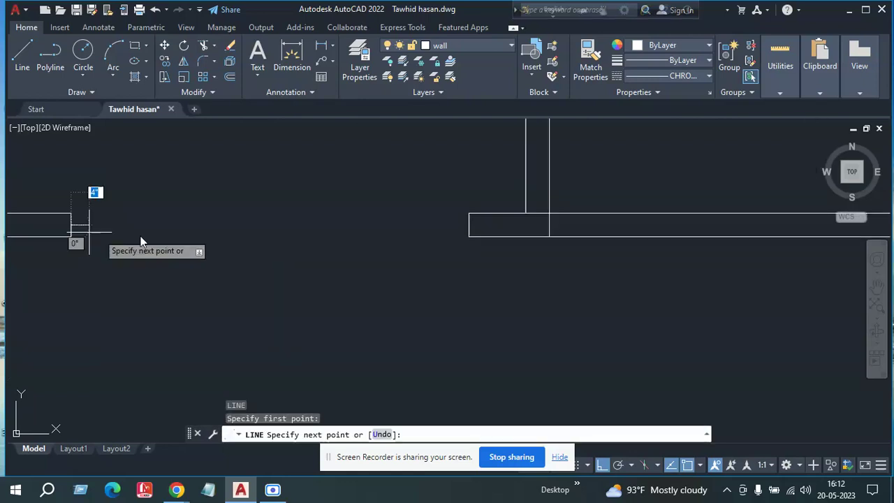
{"action": "left_click", "coordinate": [467, 226]}
{"action": "key", "text": "Return"}
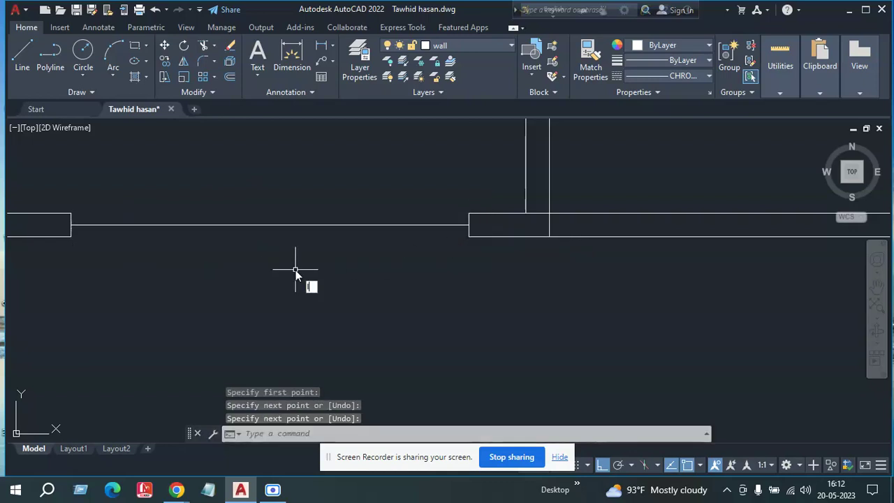
Step: Draw a 3' vertical line downward from the midpoint of the line across the opening
{"action": "key", "text": "Return"}
{"action": "left_click", "coordinate": [270, 225]}
{"action": "scroll", "coordinate": [264, 326], "scroll_direction": "down", "scroll_amount": 2}
{"action": "middle_click_drag", "start_coordinate": [264, 327], "coordinate": [255, 271]}
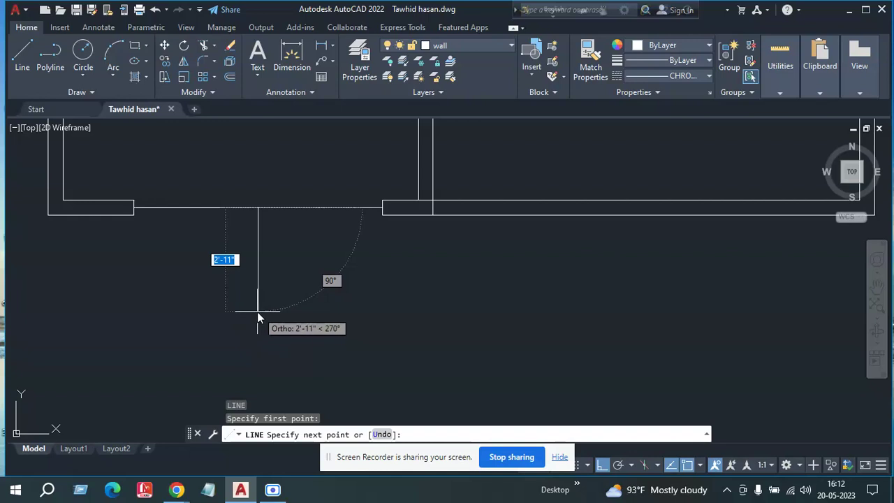
{"action": "type", "text": "3"}
{"action": "key", "text": "Return"}
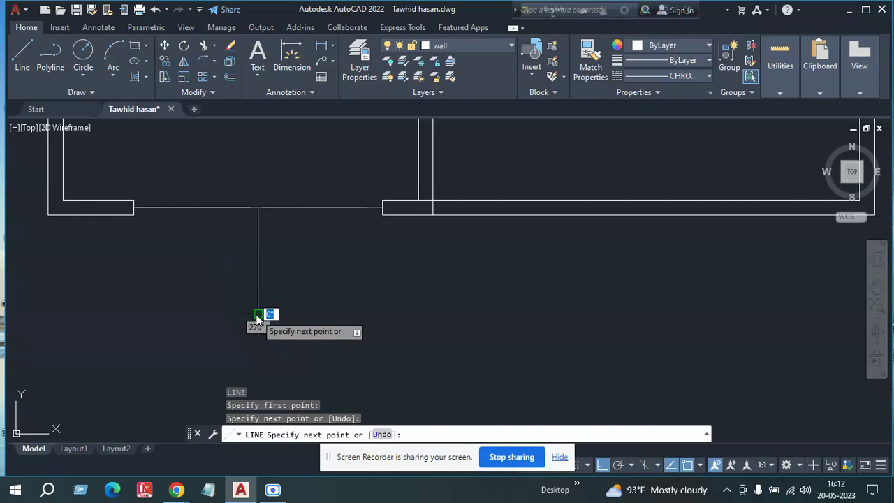
{"action": "key", "text": "Return"}
{"action": "middle_click_drag", "start_coordinate": [227, 326], "coordinate": [225, 302]}
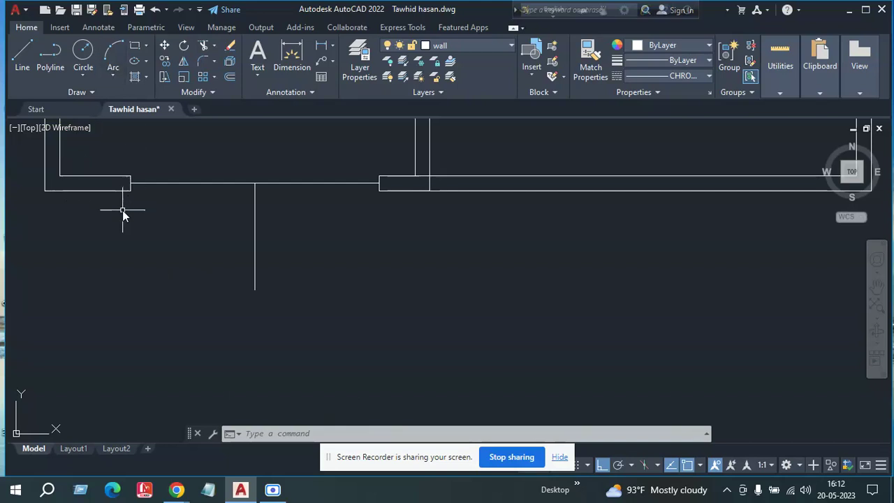
Step: Draw a door-swing arc from the opening's left outer corner through the vertical line's lower end to its right outer corner
{"action": "type", "text": "A"}
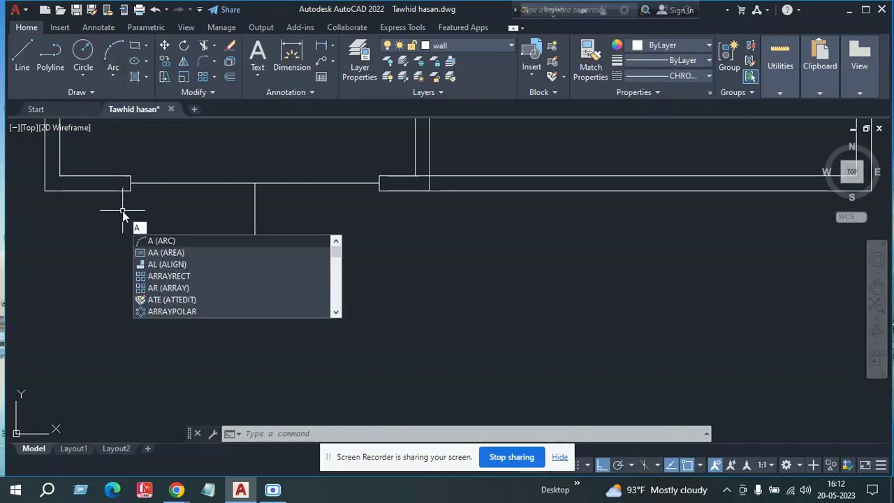
{"action": "left_click", "coordinate": [161, 241]}
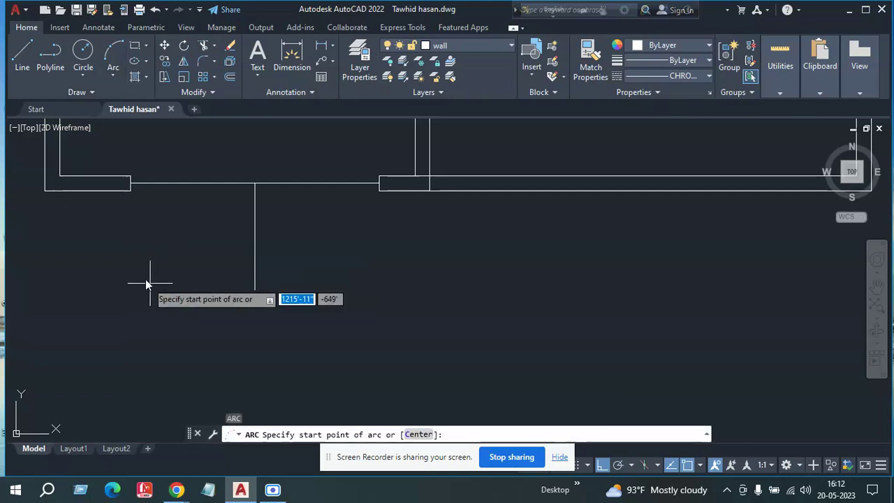
{"action": "left_click", "coordinate": [129, 193]}
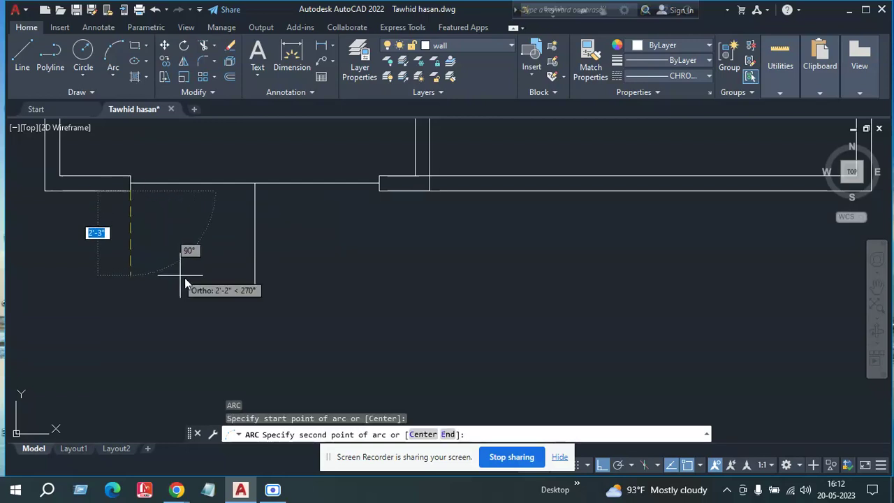
{"action": "left_click", "coordinate": [255, 294]}
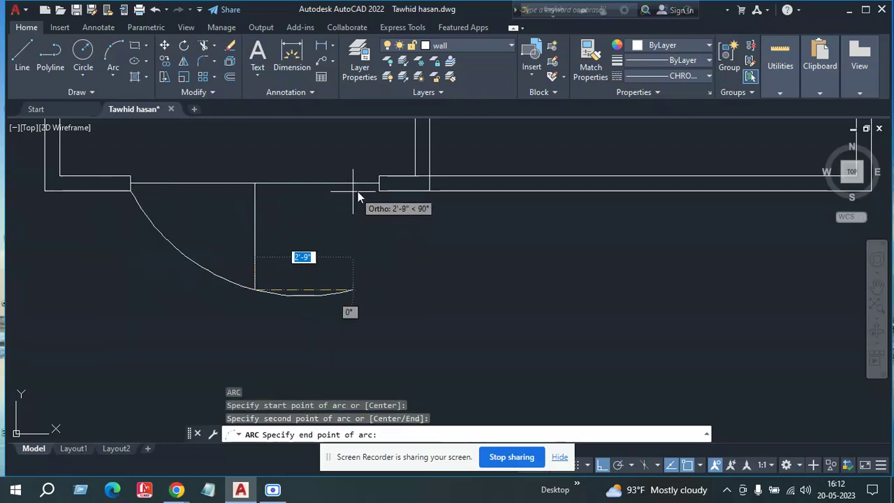
{"action": "left_click", "coordinate": [380, 191]}
{"action": "key", "text": "Escape"}
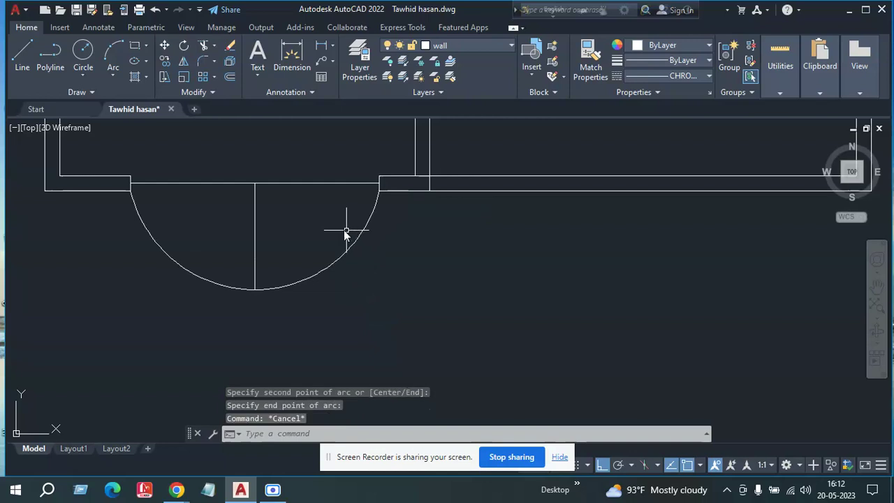
{"action": "scroll", "coordinate": [310, 210], "scroll_direction": "down", "scroll_amount": 2}
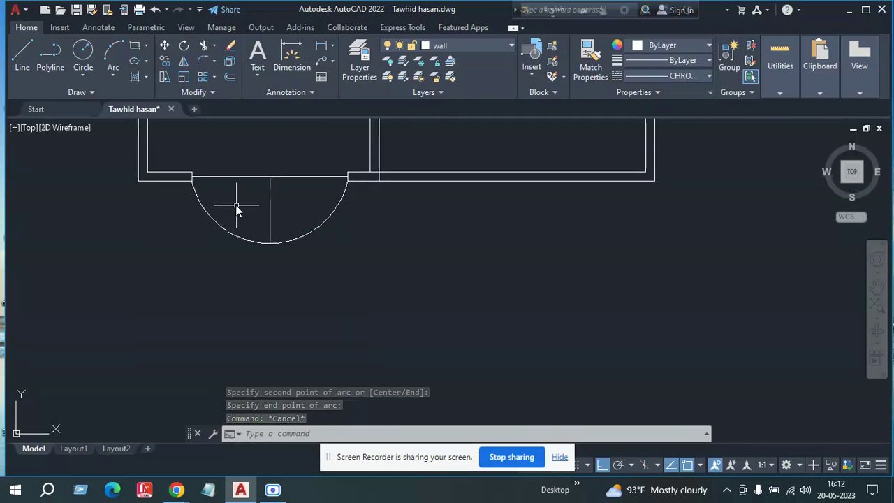
Step: Offset the arc below the bottom wall opening 3" outward
{"action": "type", "text": "o"}
{"action": "key", "text": "Return"}
{"action": "key", "text": "BackSpace"}
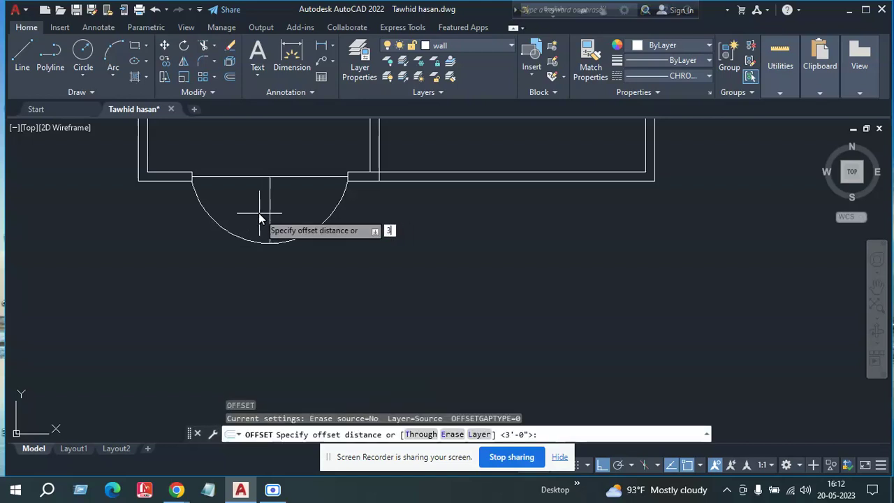
{"action": "type", "text": "3"}
{"action": "key", "text": "Return"}
{"action": "left_click", "coordinate": [291, 238]}
{"action": "left_click", "coordinate": [298, 285]}
{"action": "key", "text": "Return"}
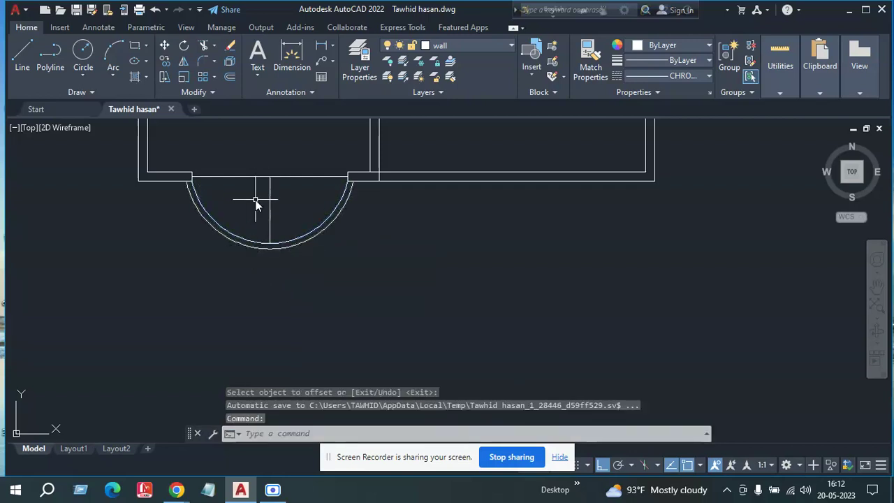
Step: Remove the vertical centre line and the horizontal line across the bottom wall opening with Trim
{"action": "type", "text": "tr"}
{"action": "key", "text": "Return"}
{"action": "scroll", "coordinate": [193, 183], "scroll_direction": "up", "scroll_amount": 4}
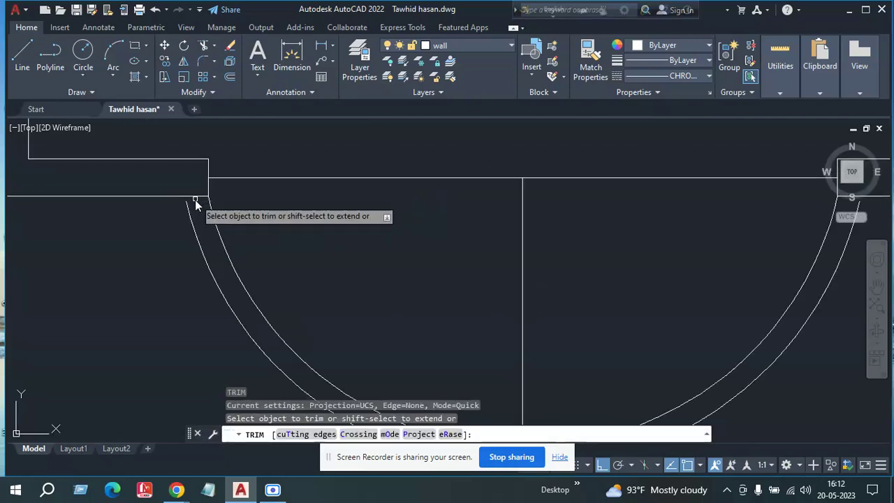
{"action": "middle_click_drag", "start_coordinate": [657, 222], "coordinate": [577, 231]}
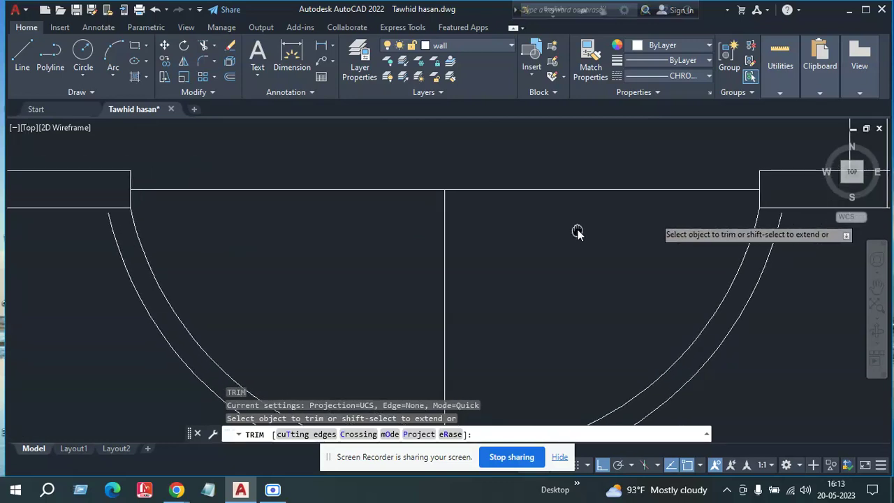
{"action": "left_click", "coordinate": [444, 248]}
{"action": "left_click", "coordinate": [463, 190]}
{"action": "key", "text": "Return"}
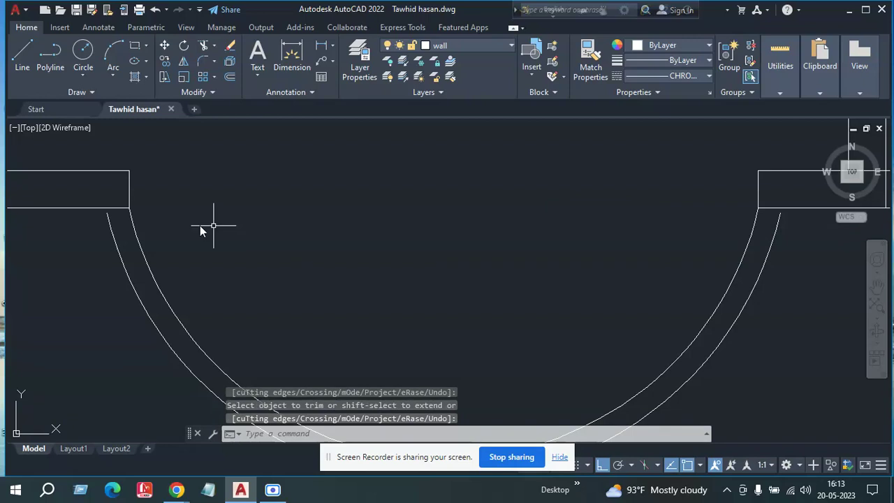
Step: Extend both ends of the outer arc up to the bottom wall's outer line
{"action": "scroll", "coordinate": [96, 228], "scroll_direction": "up", "scroll_amount": 5}
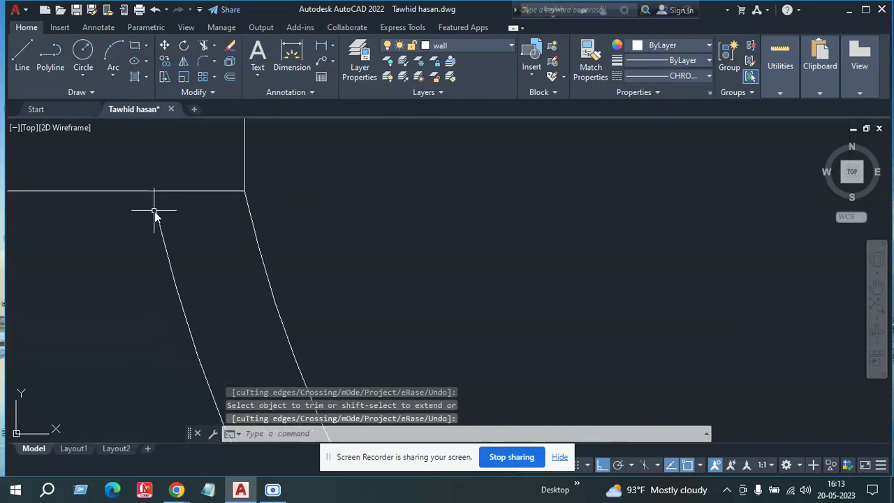
{"action": "scroll", "coordinate": [389, 310], "scroll_direction": "down", "scroll_amount": 4}
{"action": "middle_click_drag", "start_coordinate": [389, 310], "coordinate": [376, 299]}
{"action": "type", "text": "EX"}
{"action": "key", "text": "Return"}
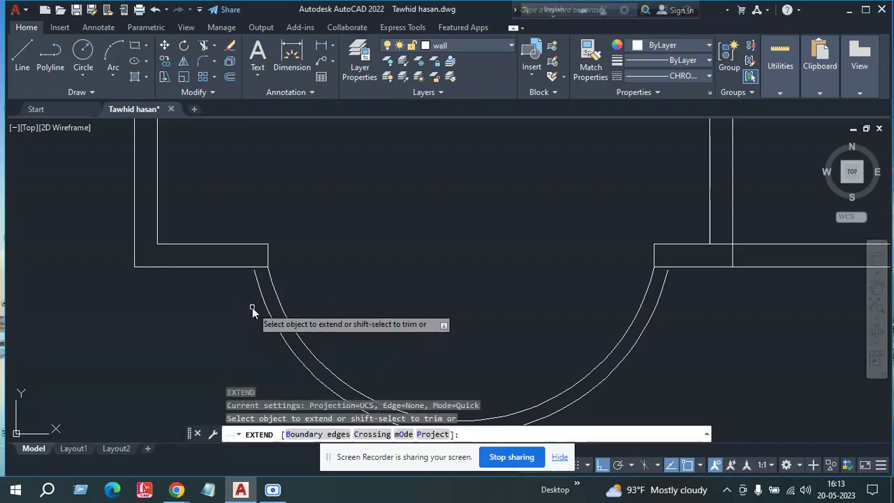
{"action": "left_click", "coordinate": [264, 307]}
{"action": "scroll", "coordinate": [646, 302], "scroll_direction": "up", "scroll_amount": 5}
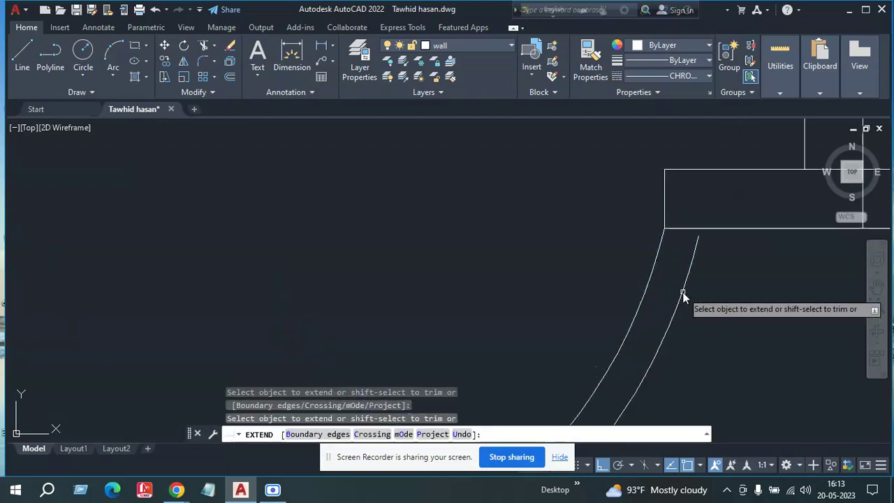
{"action": "key", "text": "Return"}
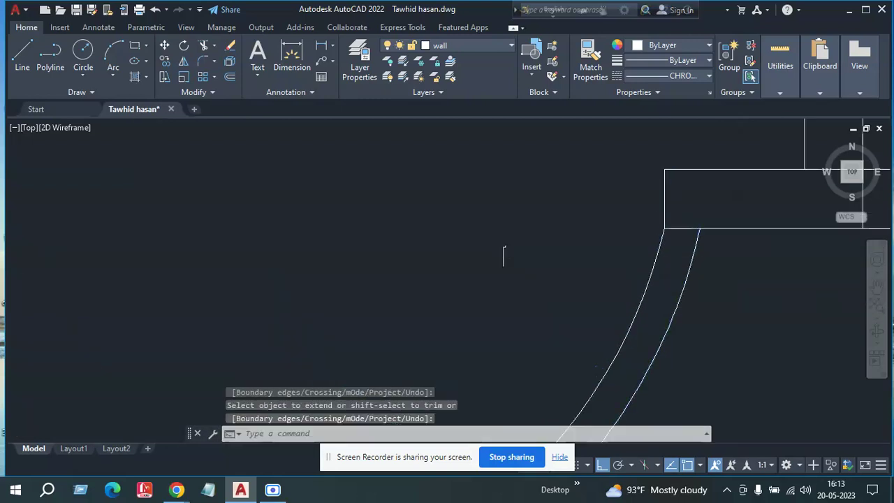
Step: Trim the short outer wall line pieces between the two arcs at both sides of the opening
{"action": "scroll", "coordinate": [499, 241], "scroll_direction": "down", "scroll_amount": 4}
{"action": "type", "text": "t"}
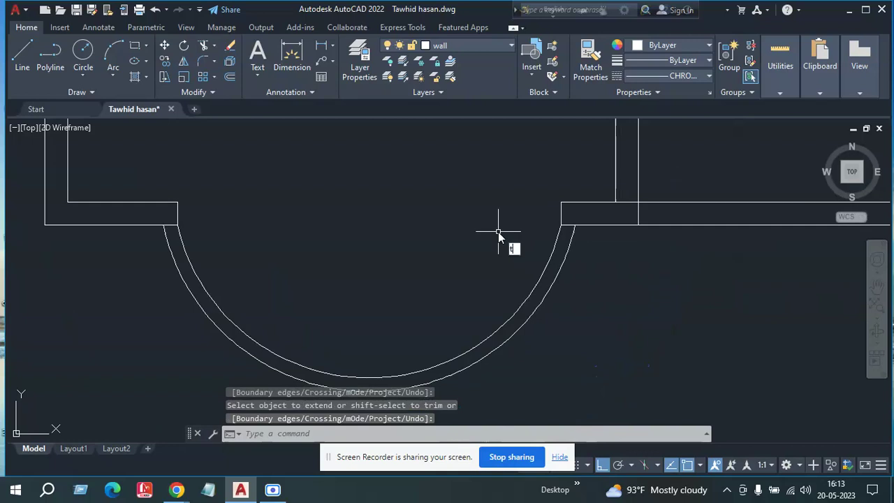
{"action": "type", "text": "r"}
{"action": "key", "text": "Return"}
{"action": "scroll", "coordinate": [565, 226], "scroll_direction": "up", "scroll_amount": 3}
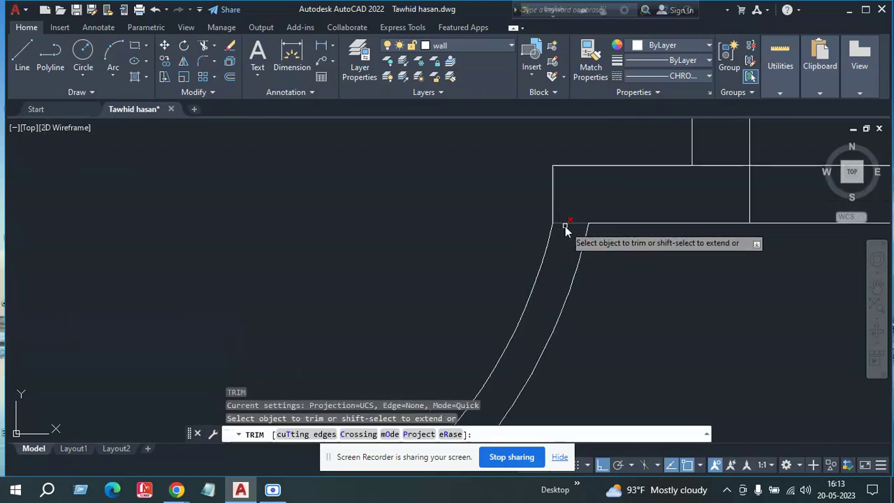
{"action": "left_click", "coordinate": [565, 225]}
{"action": "scroll", "coordinate": [388, 259], "scroll_direction": "down", "scroll_amount": 4}
{"action": "mouse_move", "coordinate": [388, 259]}
{"action": "middle_mouse_down"}
{"action": "mouse_move", "coordinate": [565, 257]}
{"action": "mouse_move", "coordinate": [314, 242]}
{"action": "middle_mouse_up"}
{"action": "scroll", "coordinate": [237, 241], "scroll_direction": "up", "scroll_amount": 6}
{"action": "left_click", "coordinate": [256, 244]}
{"action": "scroll", "coordinate": [543, 242], "scroll_direction": "down", "scroll_amount": 8}
{"action": "key", "text": "Return"}
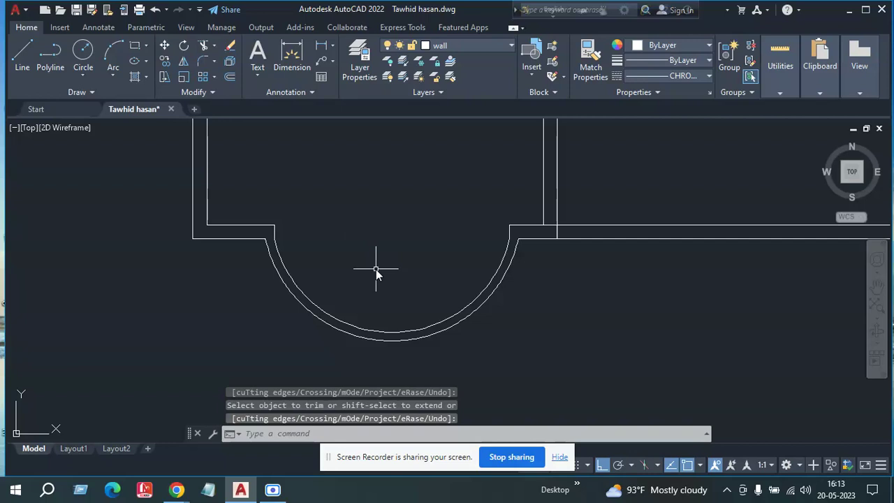
Step: Offset the opening's left end line 3'4" to the right, into the opening
{"action": "type", "text": "l"}
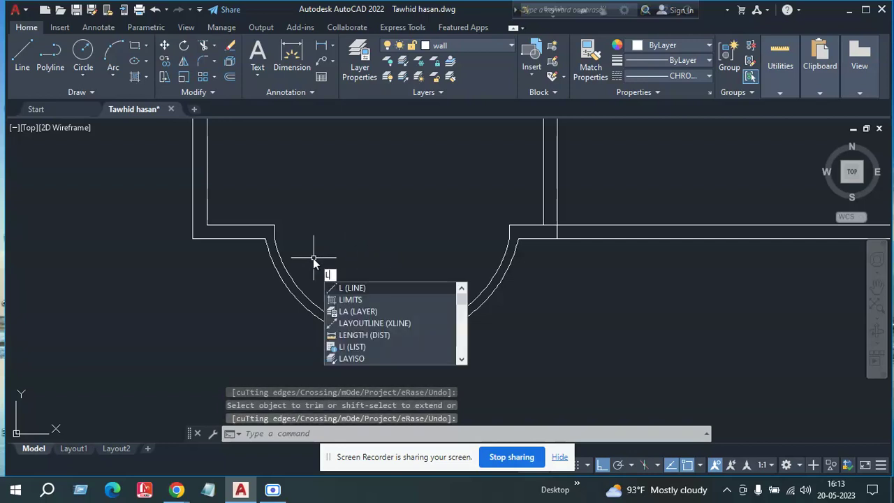
{"action": "key", "text": "Escape"}
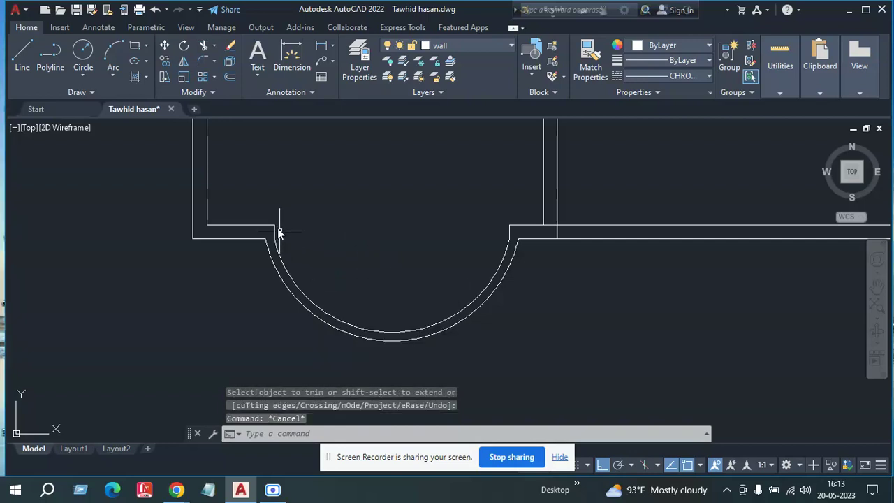
{"action": "key", "text": "Return"}
{"action": "type", "text": "3"}
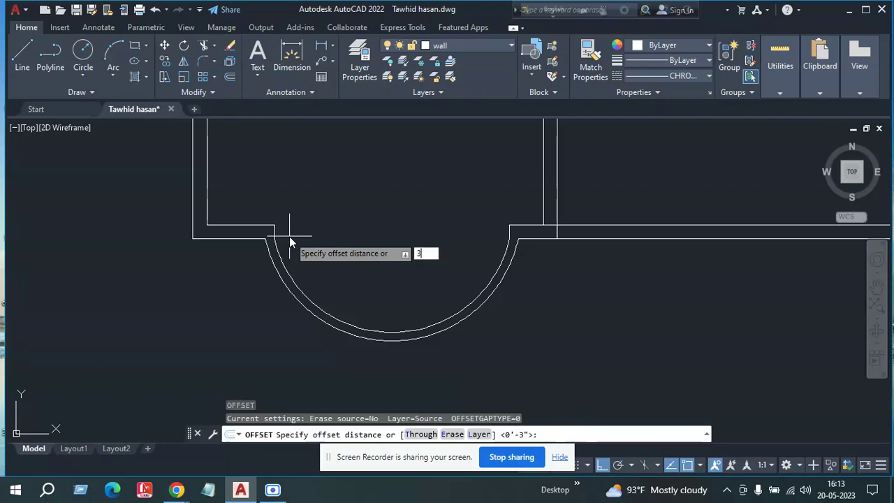
{"action": "type", "text": "'4"}
{"action": "key", "text": "Return"}
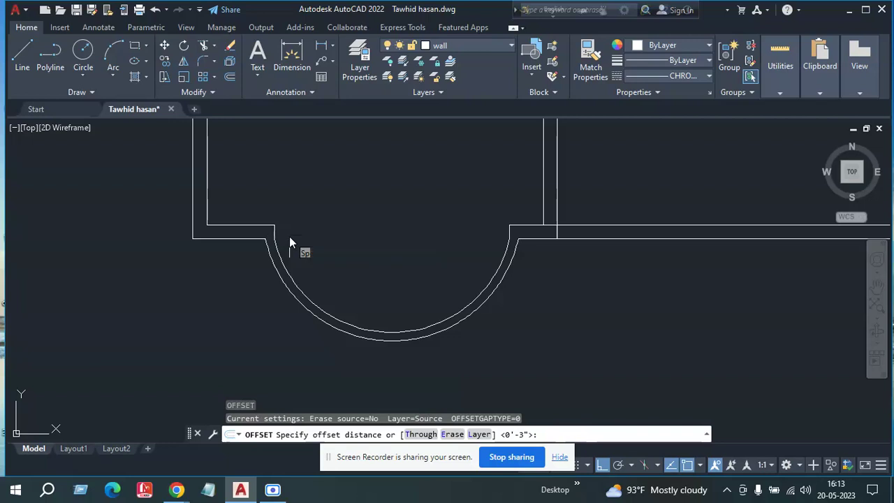
{"action": "left_click", "coordinate": [275, 230]}
{"action": "left_click", "coordinate": [333, 246]}
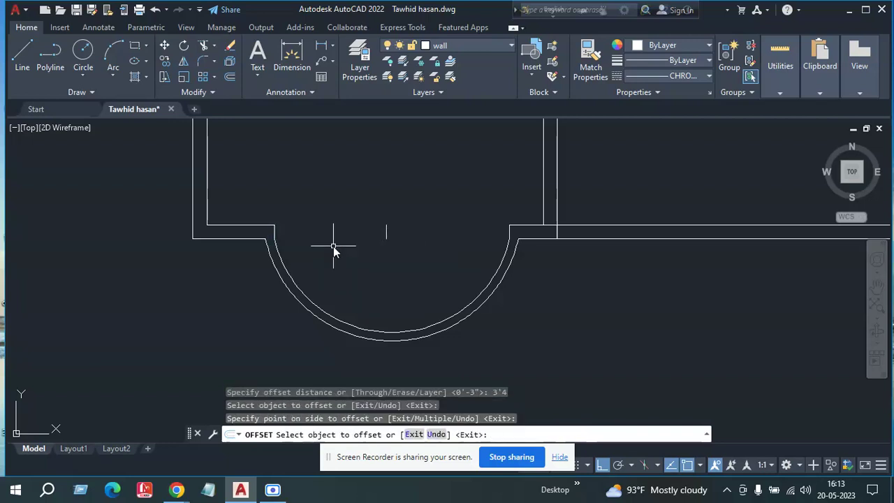
{"action": "key", "text": "Return"}
Step: Extend the right-hand bottom wall's inner and outer lines to the offset line inside the opening
{"action": "type", "text": "ex"}
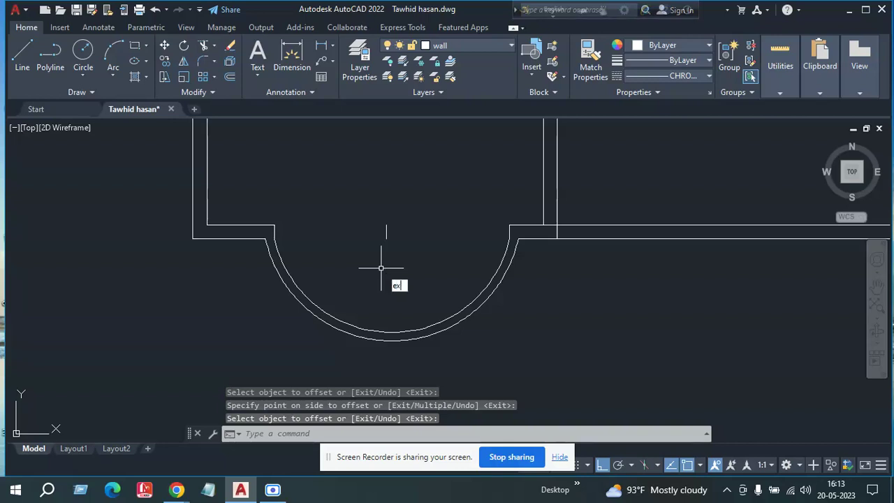
{"action": "key", "text": "Return"}
{"action": "left_click", "coordinate": [516, 226]}
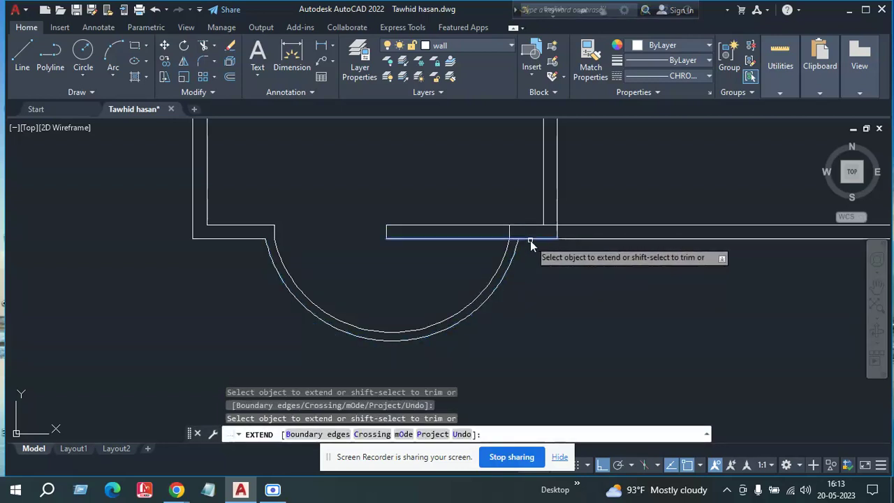
{"action": "left_click", "coordinate": [530, 240]}
{"action": "key", "text": "Return"}
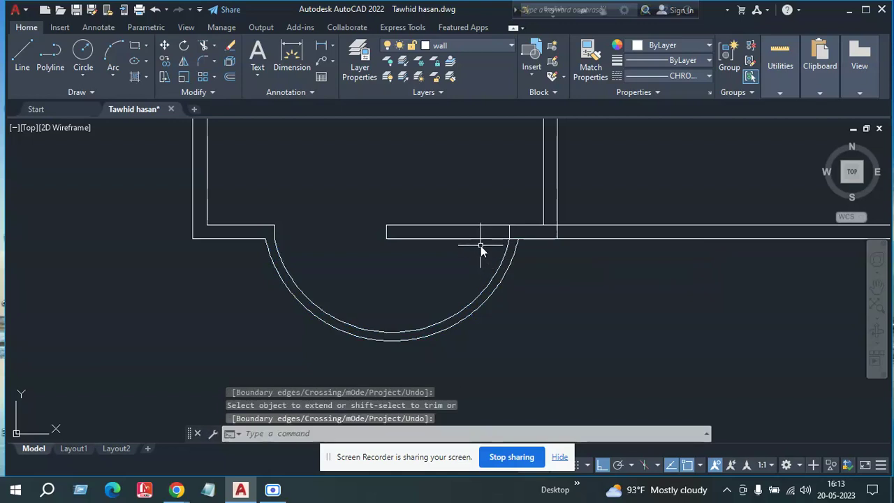
Step: Trim the piece of the extended outer wall line between the two arcs at the opening's right side
{"action": "type", "text": "tr"}
{"action": "key", "text": "Return"}
{"action": "scroll", "coordinate": [503, 237], "scroll_direction": "up", "scroll_amount": 4}
{"action": "key", "text": "Return"}
{"action": "scroll", "coordinate": [414, 251], "scroll_direction": "down", "scroll_amount": 2}
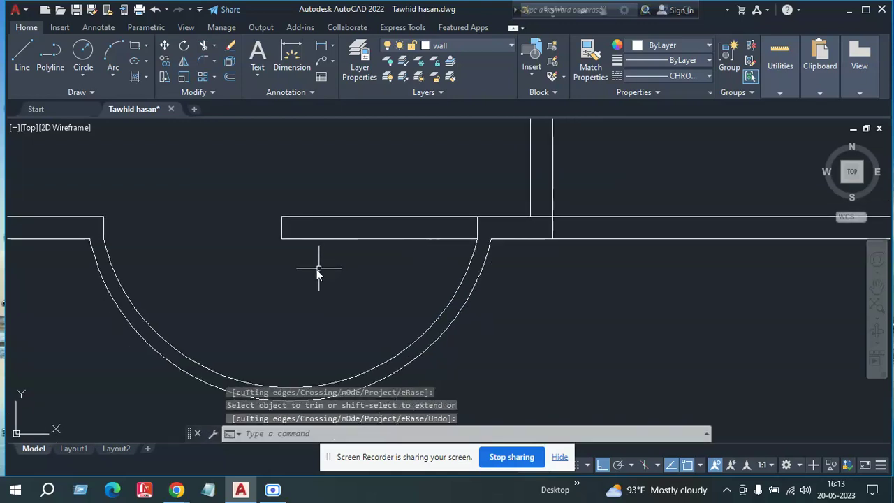
{"action": "scroll", "coordinate": [334, 276], "scroll_direction": "down", "scroll_amount": 2}
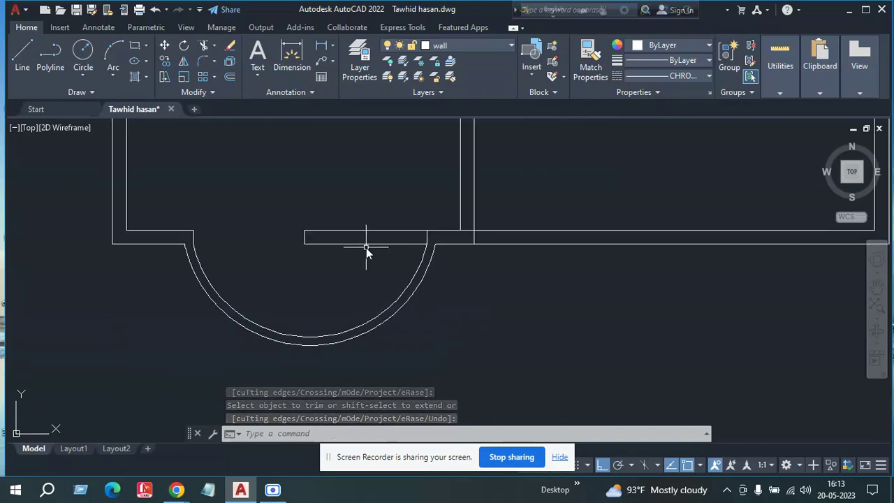
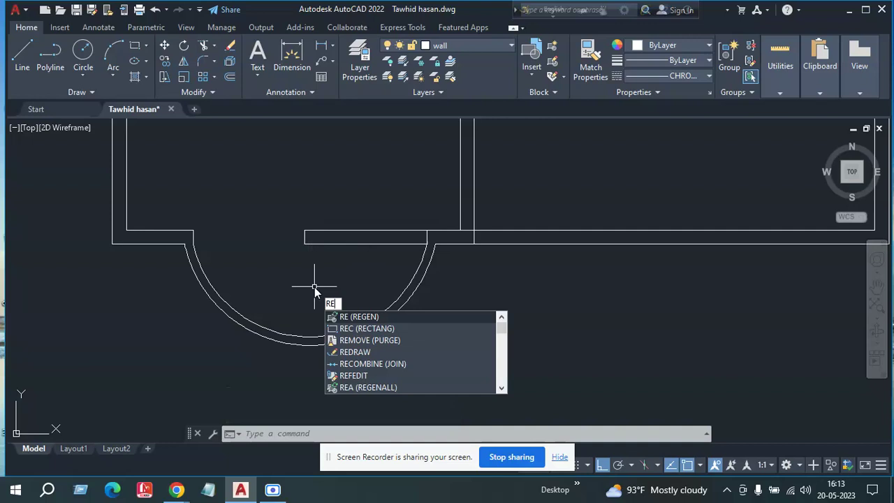
Step: Draw a rectangle over the extended wall segment, from its upper-left corner to its lower-right corner at the arc
{"action": "type", "text": "c"}
{"action": "key", "text": "Return"}
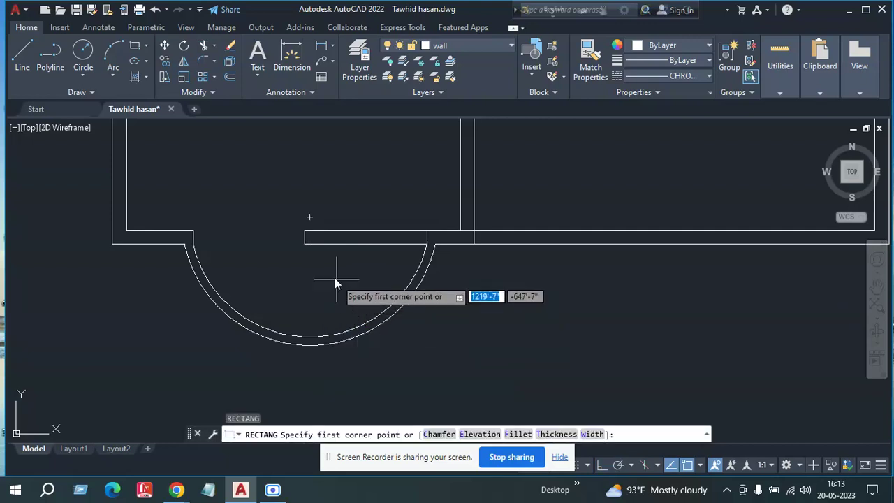
{"action": "scroll", "coordinate": [313, 221], "scroll_direction": "up", "scroll_amount": 5}
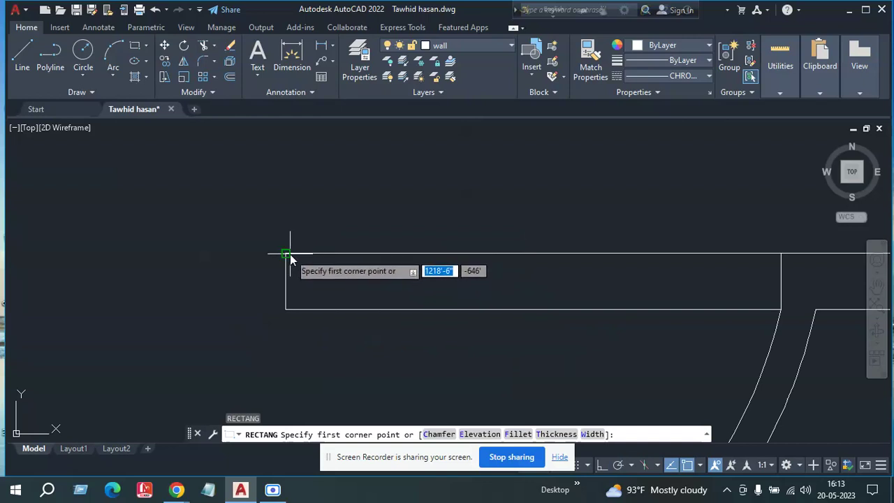
{"action": "left_click", "coordinate": [286, 253]}
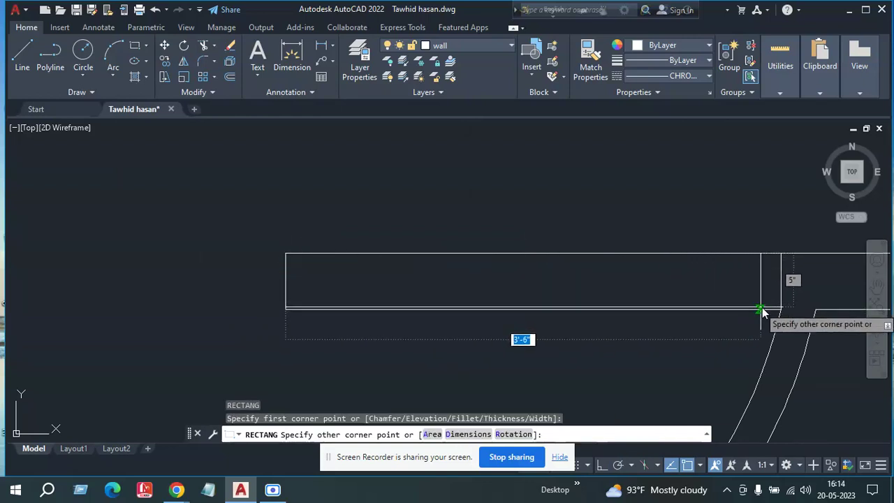
{"action": "key", "text": "Escape"}
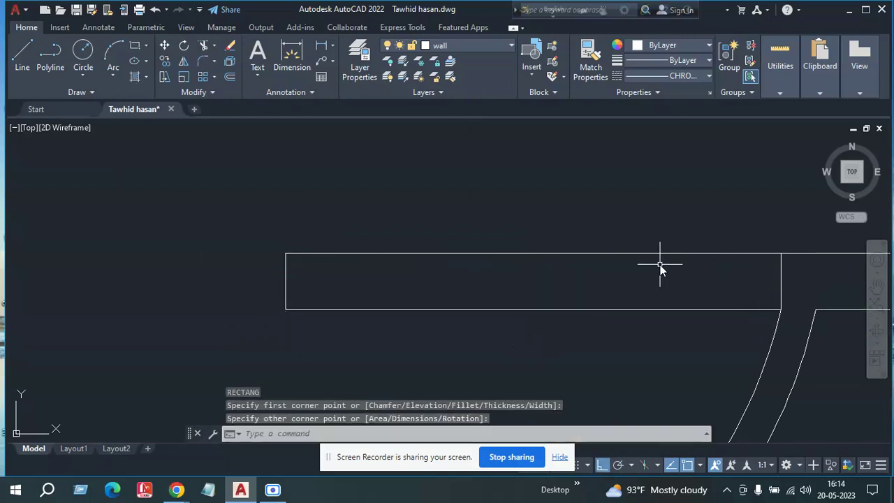
Step: Offset the rectangle in the bottom wall opening 2" inward
{"action": "type", "text": "o"}
{"action": "key", "text": "Return"}
{"action": "type", "text": "2"}
{"action": "key", "text": "Return"}
{"action": "left_click", "coordinate": [625, 255]}
{"action": "left_click", "coordinate": [619, 281]}
{"action": "key", "text": "Return"}
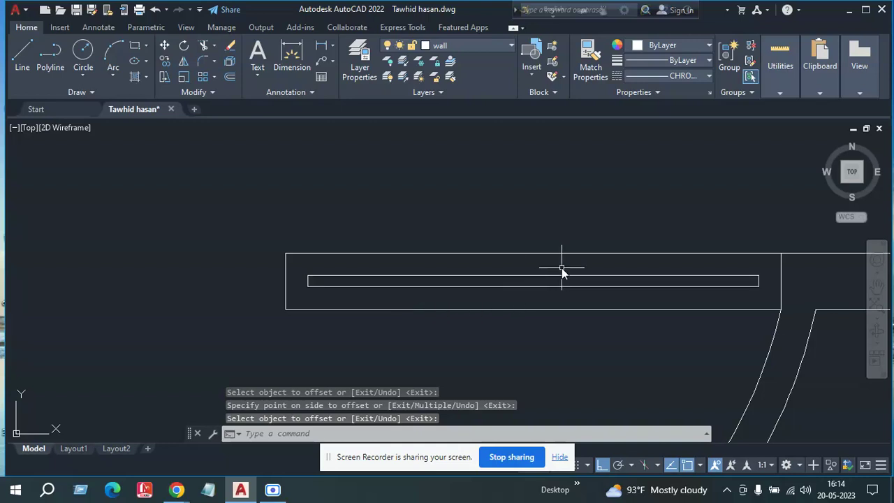
Step: Offset the innermost rectangle in the wall segment 1" outward
{"action": "scroll", "coordinate": [554, 288], "scroll_direction": "up", "scroll_amount": 2}
{"action": "scroll", "coordinate": [460, 282], "scroll_direction": "up", "scroll_amount": 2}
{"action": "scroll", "coordinate": [460, 282], "scroll_direction": "down", "scroll_amount": 2}
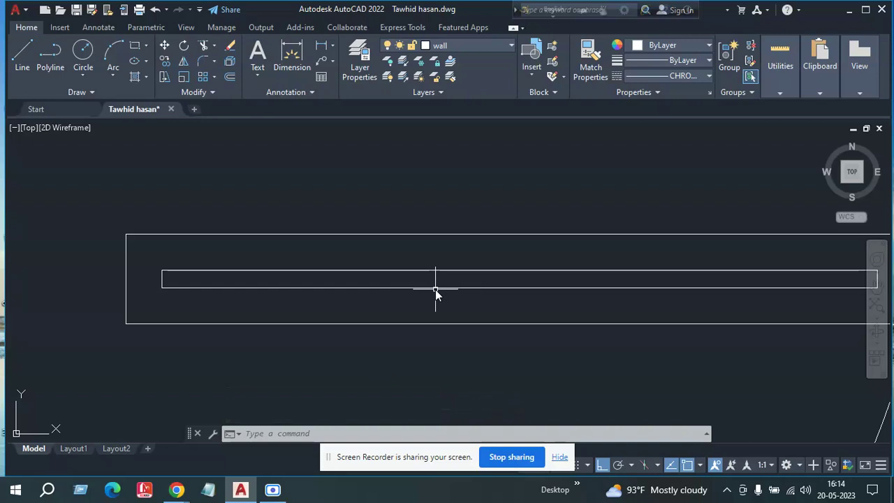
{"action": "key", "text": "Return"}
{"action": "type", "text": "1"}
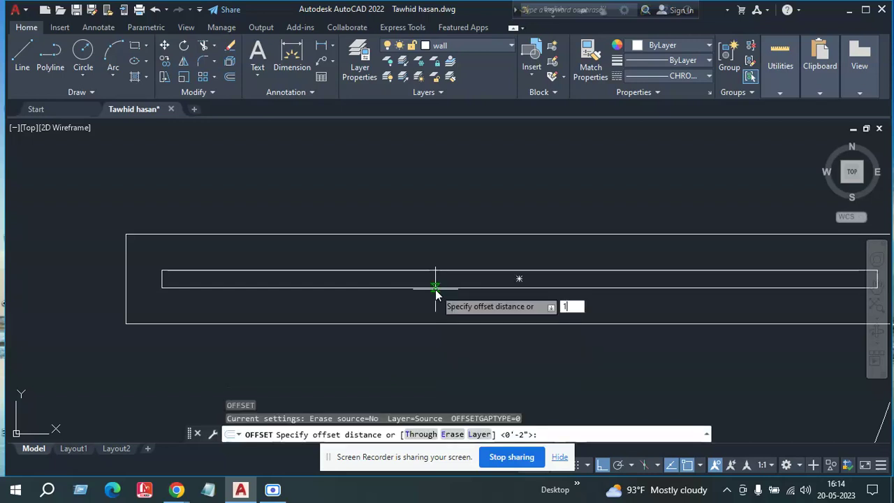
{"action": "key", "text": "Return"}
{"action": "left_click", "coordinate": [445, 271]}
{"action": "left_click", "coordinate": [453, 256]}
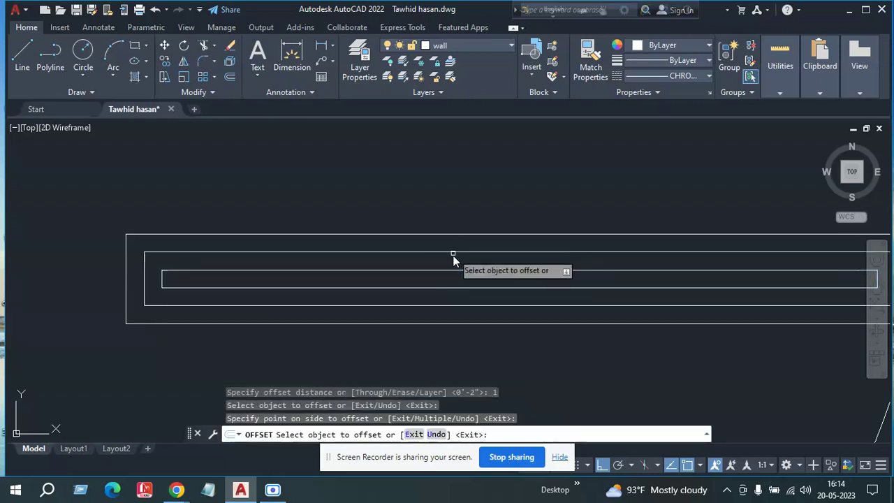
Step: Inspect the nested rectangles in the bottom wall, the overall floor plan and the wall junctions of the right-hand rooms
{"action": "scroll", "coordinate": [491, 319], "scroll_direction": "down", "scroll_amount": 4}
{"action": "middle_click_drag", "start_coordinate": [499, 340], "coordinate": [275, 317]}
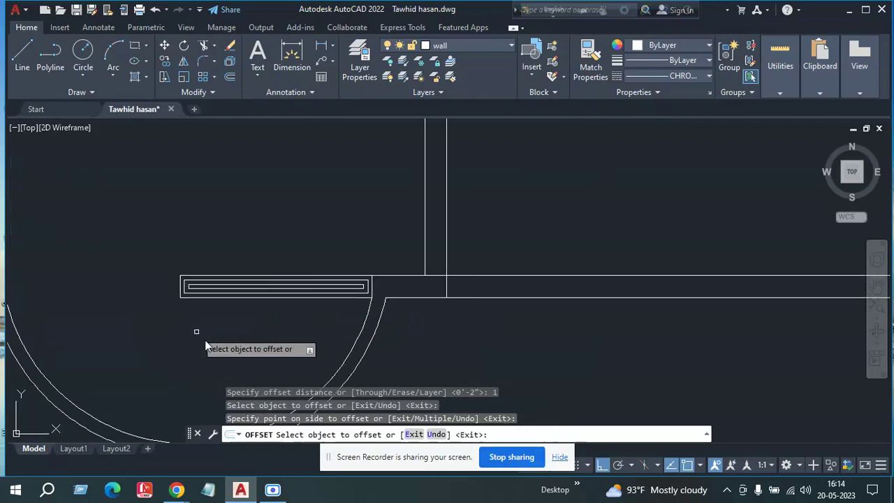
{"action": "scroll", "coordinate": [196, 339], "scroll_direction": "down", "scroll_amount": 2}
{"action": "middle_click_drag", "start_coordinate": [195, 339], "coordinate": [307, 320]}
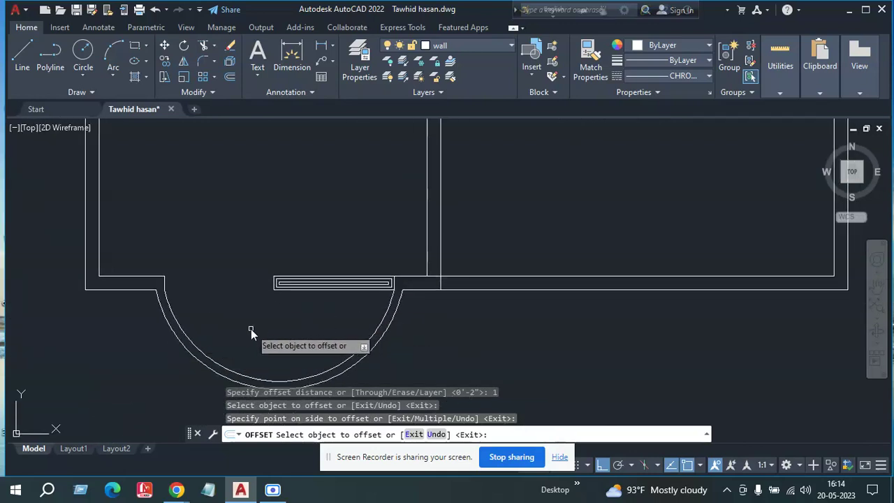
{"action": "scroll", "coordinate": [250, 329], "scroll_direction": "down", "scroll_amount": 2}
{"action": "middle_click_drag", "start_coordinate": [251, 329], "coordinate": [348, 325]}
{"action": "scroll", "coordinate": [349, 325], "scroll_direction": "down", "scroll_amount": 2}
{"action": "scroll", "coordinate": [429, 267], "scroll_direction": "up", "scroll_amount": 4}
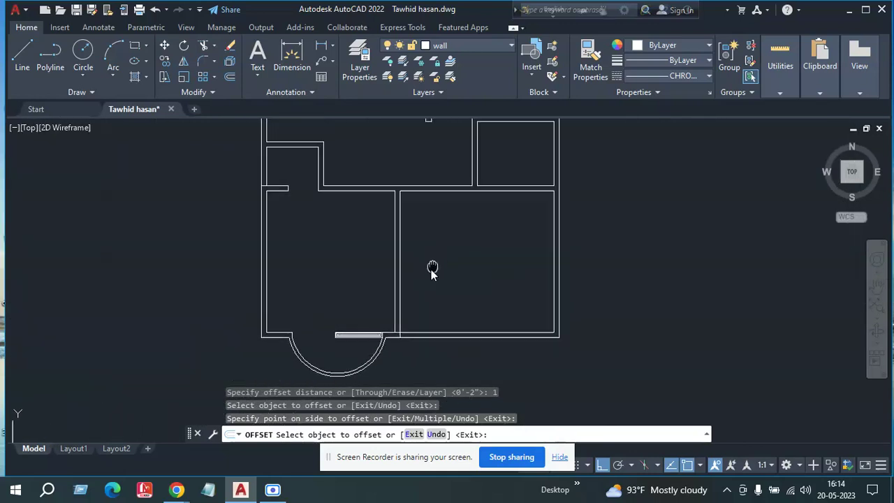
{"action": "scroll", "coordinate": [405, 269], "scroll_direction": "up", "scroll_amount": 3}
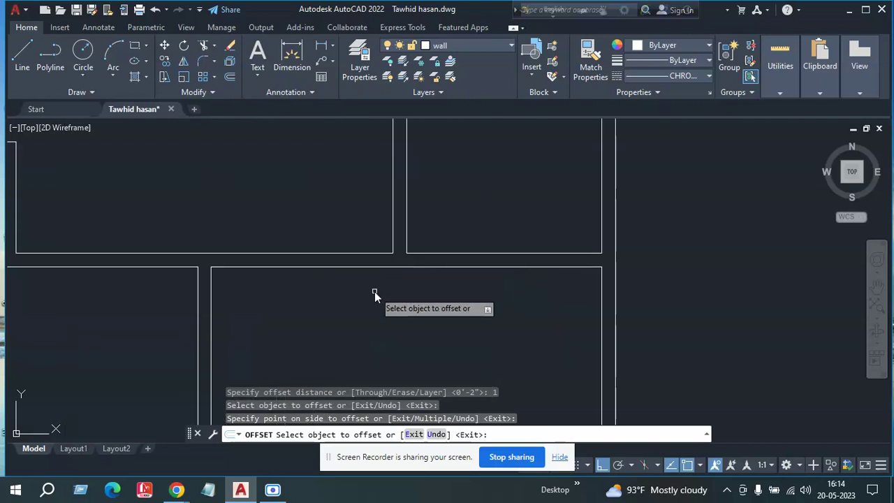
Step: Extend the right line of the lower dividing wall up to the upper line of the horizontal middle wall
{"action": "scroll", "coordinate": [373, 292], "scroll_direction": "down", "scroll_amount": 2}
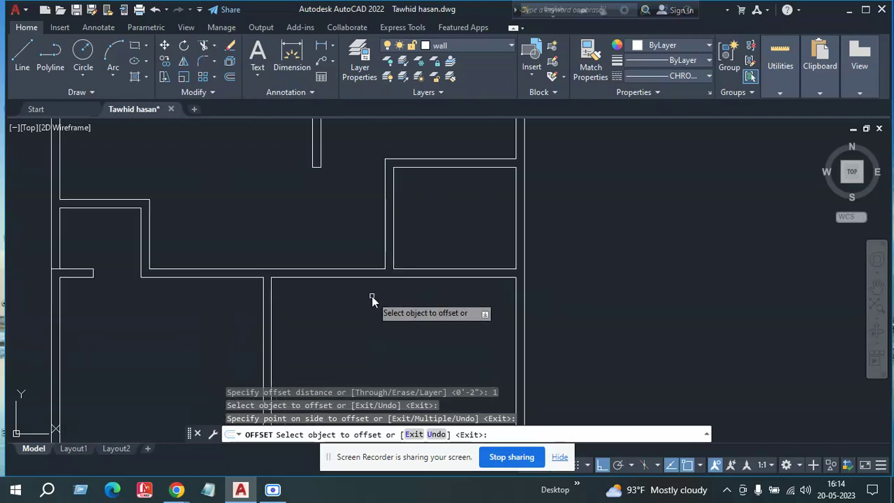
{"action": "type", "text": "ex"}
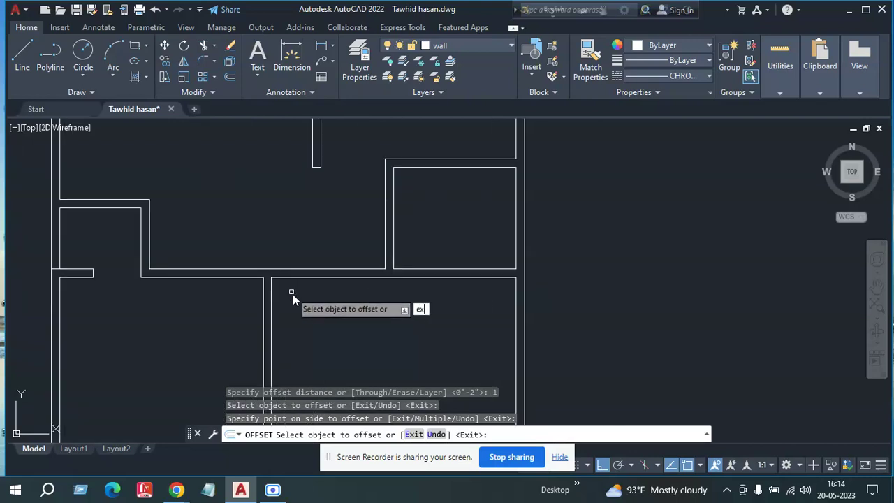
{"action": "key", "text": "Return"}
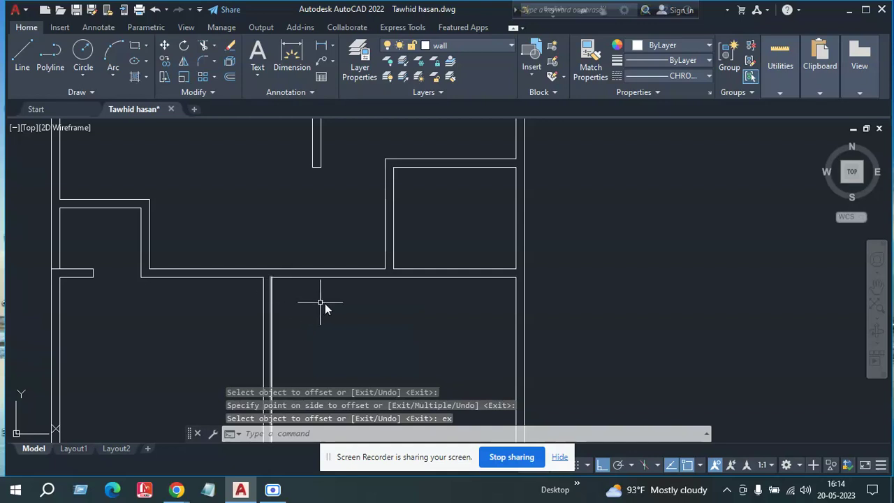
{"action": "key", "text": "Escape"}
{"action": "type", "text": "ex"}
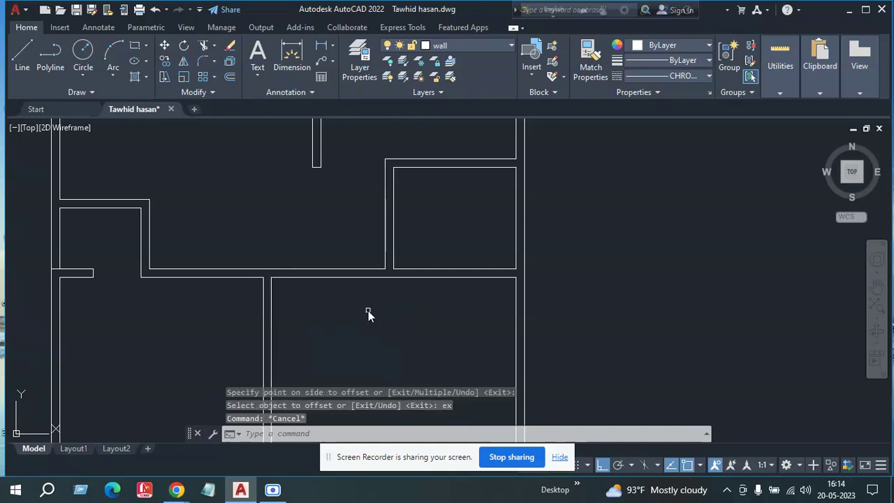
{"action": "key", "text": "Return"}
{"action": "left_click", "coordinate": [272, 283]}
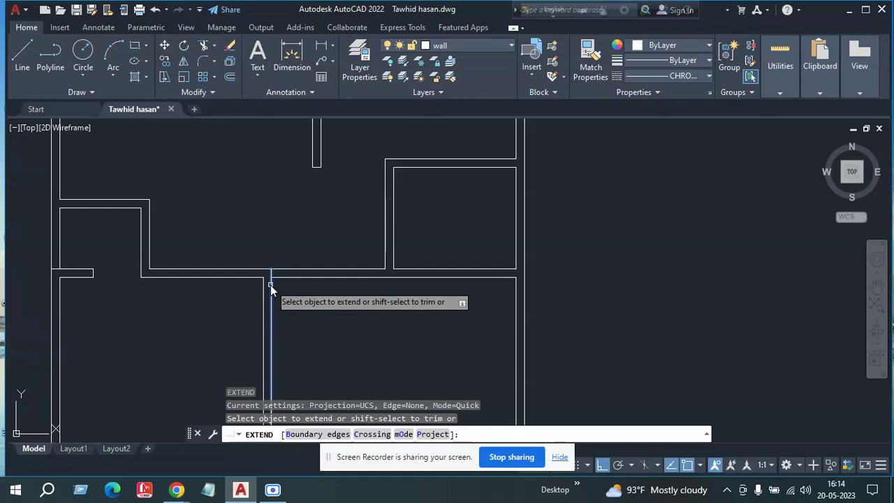
{"action": "key", "text": "Escape"}
Step: Offset the extended right line of the lower dividing wall 3'4" to the right
{"action": "type", "text": "o"}
{"action": "key", "text": "Return"}
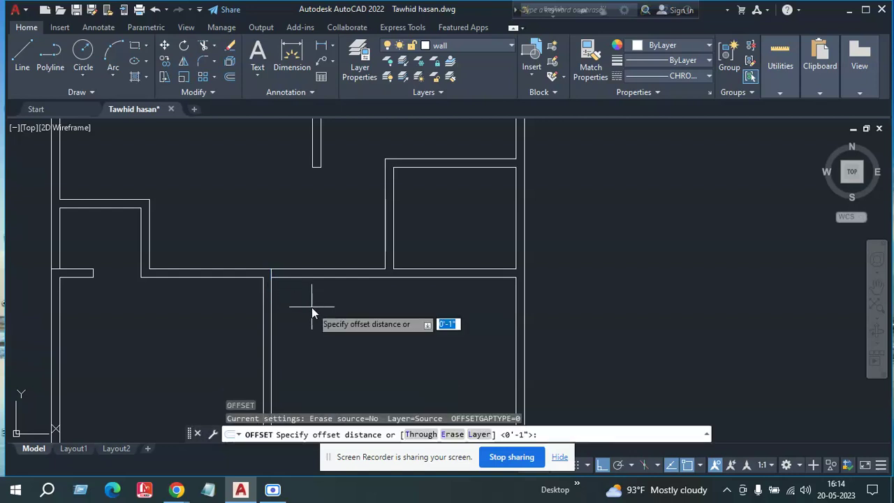
{"action": "type", "text": "3'4"}
{"action": "key", "text": "Return"}
{"action": "left_click", "coordinate": [272, 296]}
{"action": "left_click", "coordinate": [334, 320]}
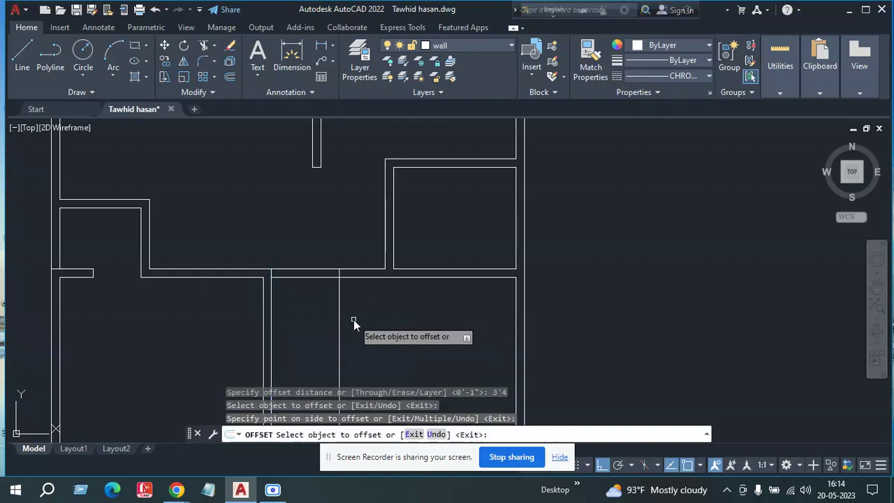
{"action": "key", "text": "Escape"}
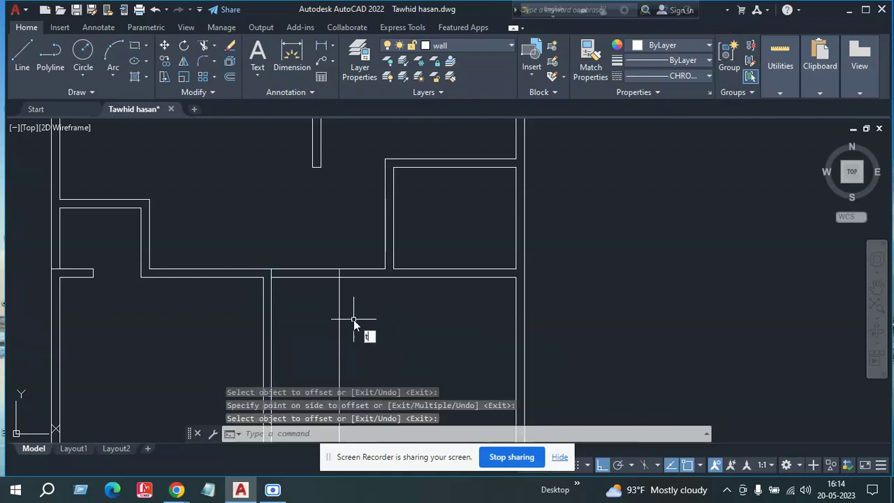
Step: Trim both middle wall lines between the dividing wall and the offset line, and remove the line's leftover below the wall
{"action": "type", "text": "tr"}
{"action": "key", "text": "Return"}
{"action": "left_click", "coordinate": [314, 305]}
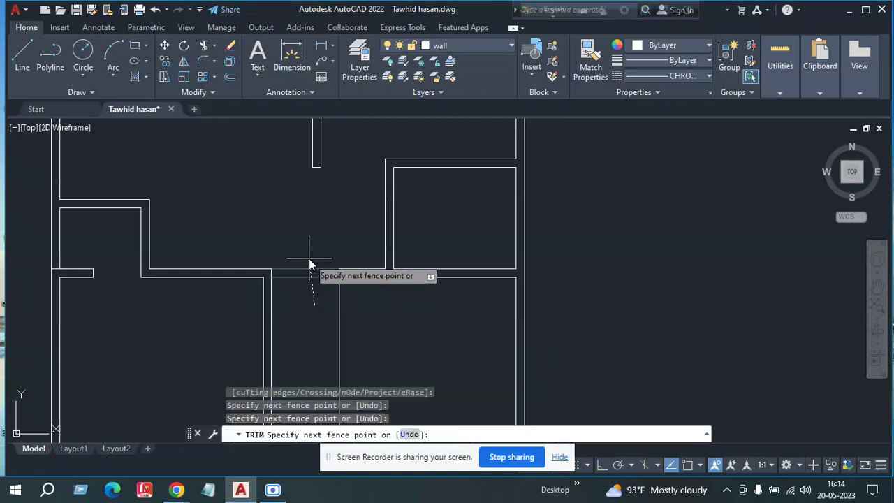
{"action": "left_click", "coordinate": [308, 259]}
{"action": "key", "text": "Return"}
{"action": "left_click", "coordinate": [340, 299]}
{"action": "scroll", "coordinate": [394, 322], "scroll_direction": "down", "scroll_amount": 2}
{"action": "mouse_move", "coordinate": [395, 322]}
{"action": "middle_mouse_down"}
{"action": "mouse_move", "coordinate": [270, 319]}
{"action": "mouse_move", "coordinate": [293, 332]}
{"action": "middle_mouse_up"}
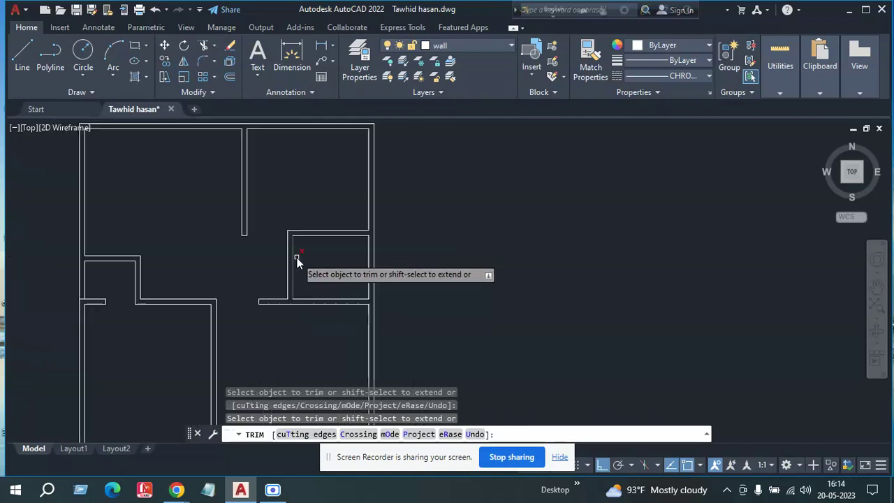
{"action": "middle_click_drag", "start_coordinate": [297, 258], "coordinate": [302, 277]}
{"action": "key", "text": "Return"}
Step: Extend the lower line of the small right-hand room's top wall left across the thickness of its side wall
{"action": "type", "text": "ex"}
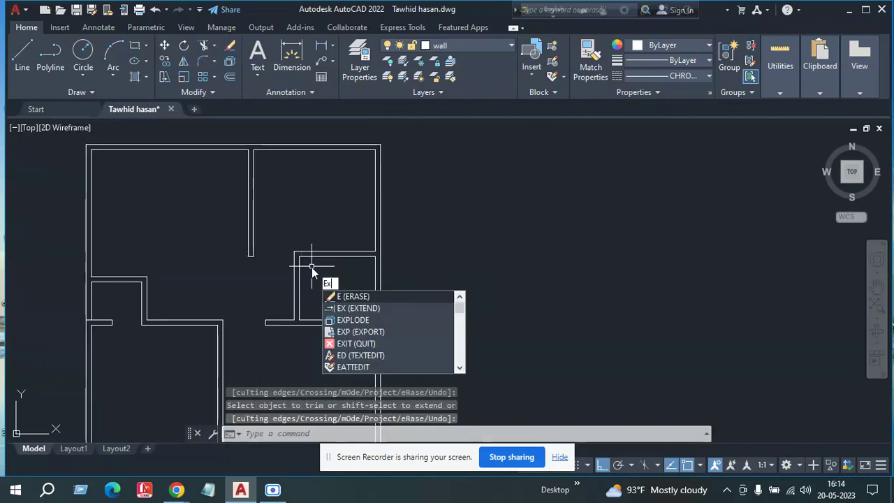
{"action": "key", "text": "Return"}
{"action": "left_click", "coordinate": [312, 261]}
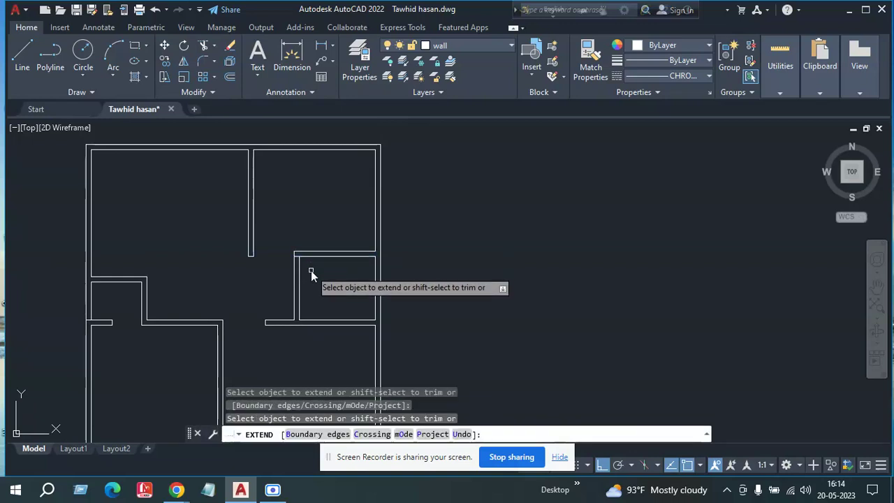
{"action": "key", "text": "Return"}
Step: Offset the extended lower line of the small right-hand room's top wall 2'4" downward
{"action": "type", "text": "o"}
{"action": "key", "text": "Return"}
{"action": "type", "text": "2'4"}
{"action": "key", "text": "Return"}
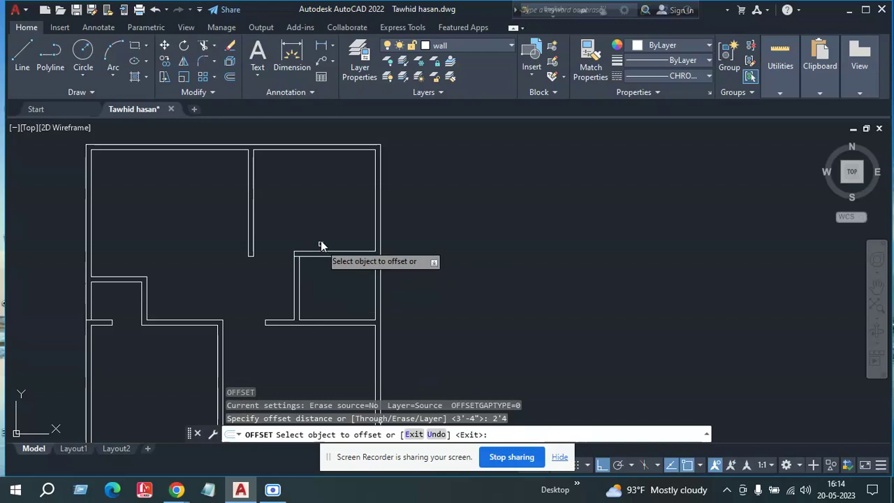
{"action": "left_click", "coordinate": [324, 256]}
{"action": "left_click", "coordinate": [323, 276]}
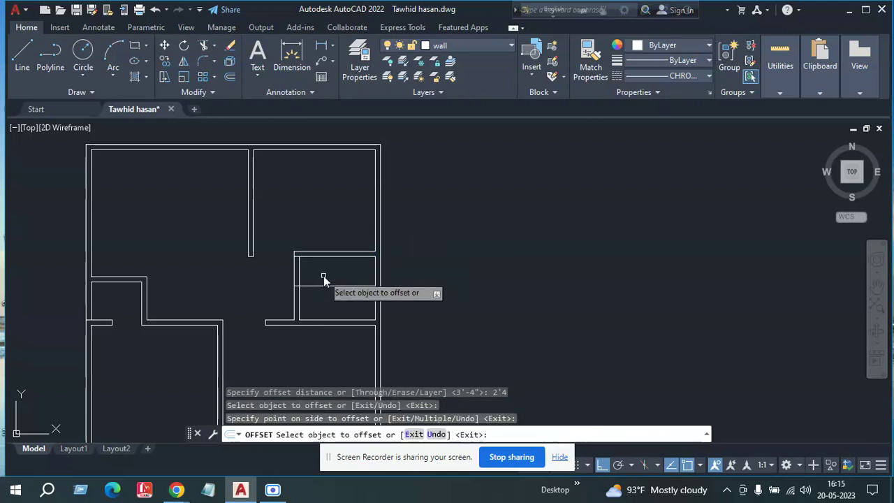
{"action": "key", "text": "Return"}
Step: Trim the small right-hand room's left wall above the offset line into a door opening, and remove the line's leftover inside the room
{"action": "type", "text": "tr"}
{"action": "key", "text": "Return"}
{"action": "scroll", "coordinate": [323, 277], "scroll_direction": "up", "scroll_amount": 4}
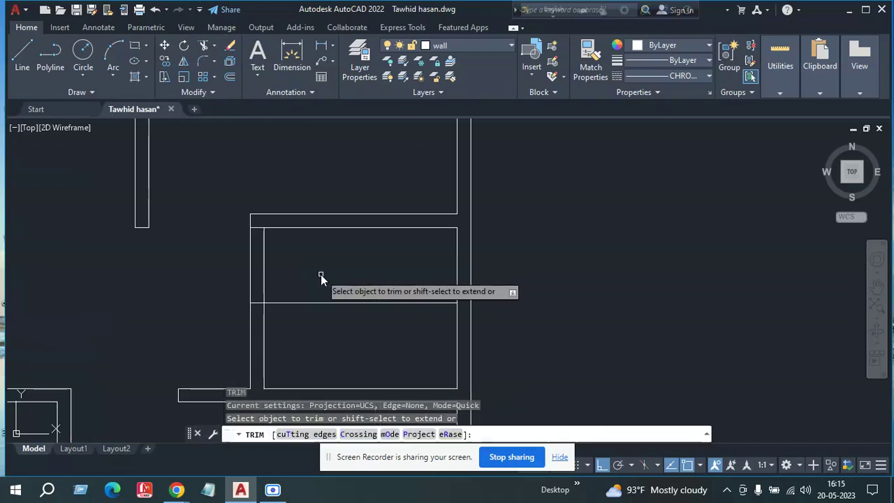
{"action": "left_click", "coordinate": [321, 274]}
{"action": "key", "text": "Return"}
{"action": "left_click", "coordinate": [351, 304]}
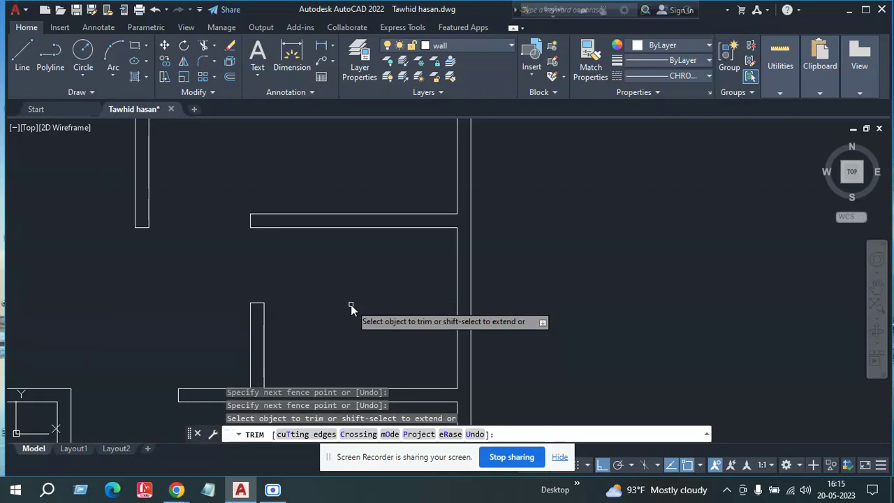
{"action": "scroll", "coordinate": [270, 267], "scroll_direction": "down", "scroll_amount": 2}
{"action": "middle_click_drag", "start_coordinate": [269, 266], "coordinate": [335, 300]}
{"action": "key", "text": "Return"}
Step: Extend the left line of the lower dividing wall up to the upper line of the horizontal middle wall
{"action": "scroll", "coordinate": [226, 333], "scroll_direction": "down", "scroll_amount": 2}
{"action": "scroll", "coordinate": [235, 331], "scroll_direction": "up", "scroll_amount": 1}
{"action": "scroll", "coordinate": [268, 306], "scroll_direction": "up", "scroll_amount": 2}
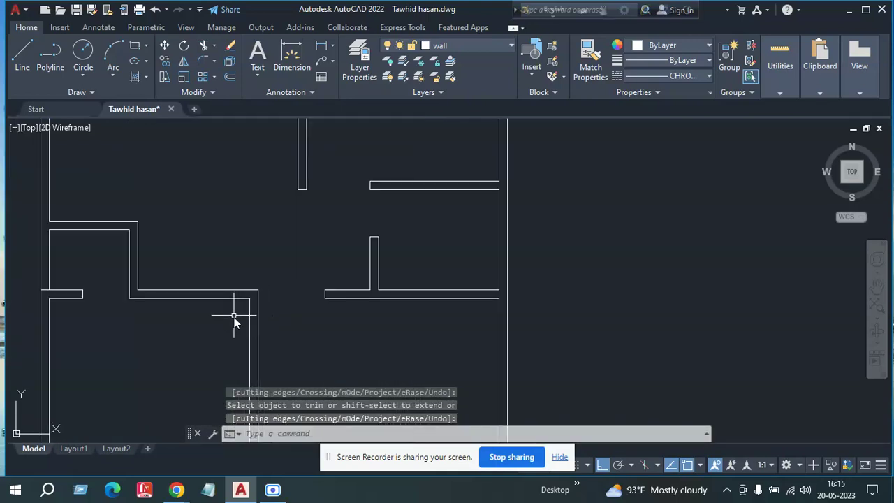
{"action": "type", "text": "ex"}
{"action": "key", "text": "Return"}
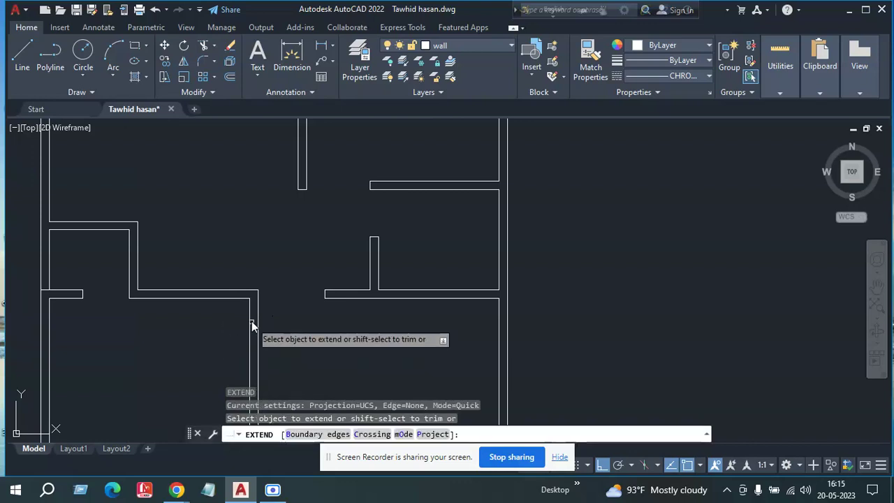
{"action": "key", "text": "Escape"}
Step: Offset the extended left line of the lower dividing wall 3'4" to the left
{"action": "type", "text": "o"}
{"action": "key", "text": "Return"}
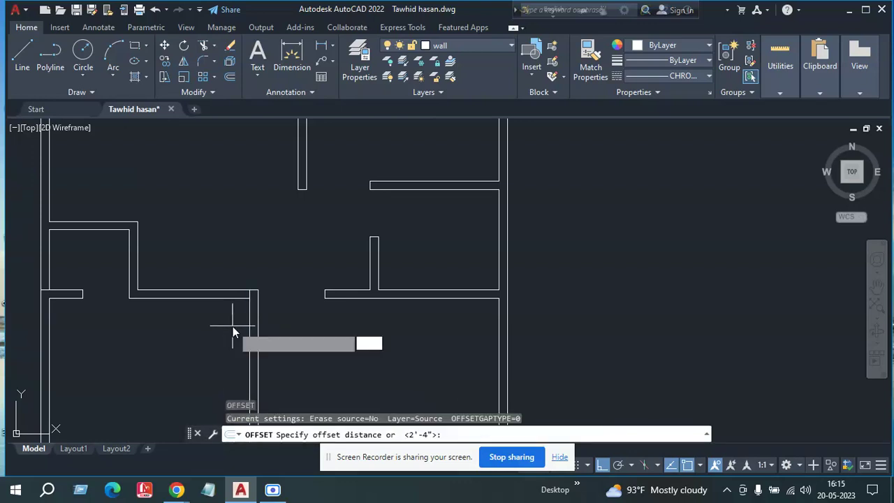
{"action": "type", "text": "3'4"}
{"action": "key", "text": "Return"}
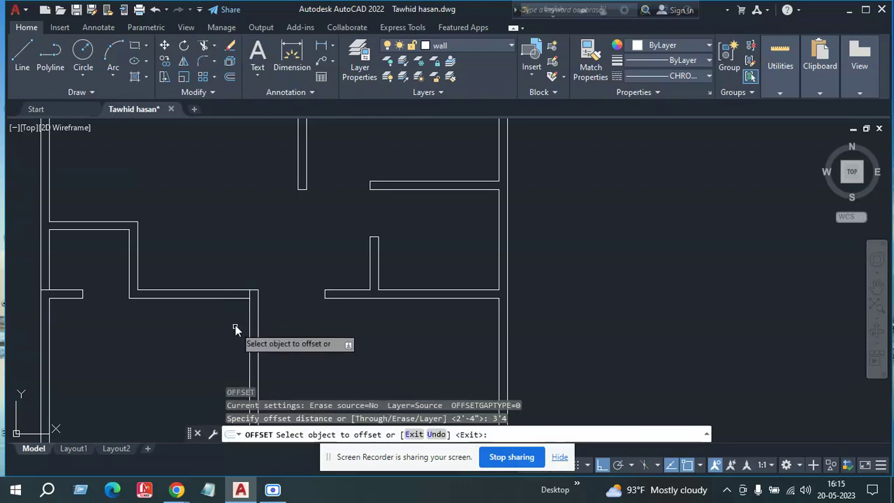
{"action": "left_click", "coordinate": [250, 327]}
{"action": "left_click", "coordinate": [225, 322]}
Step: Trim the middle wall between the left offset line and the dividing wall into a door opening, and remove the line's leftover below
{"action": "type", "text": "t"}
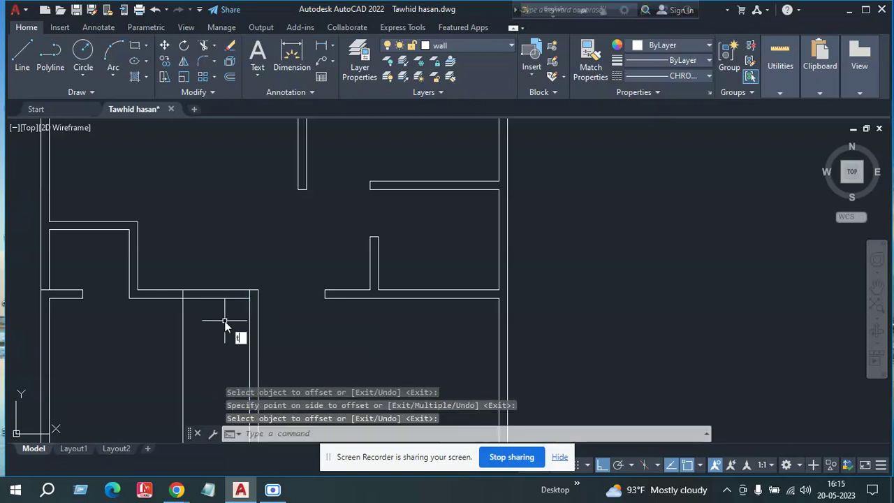
{"action": "type", "text": "r"}
{"action": "key", "text": "Return"}
{"action": "left_click_drag", "start_coordinate": [214, 273], "coordinate": [190, 321]}
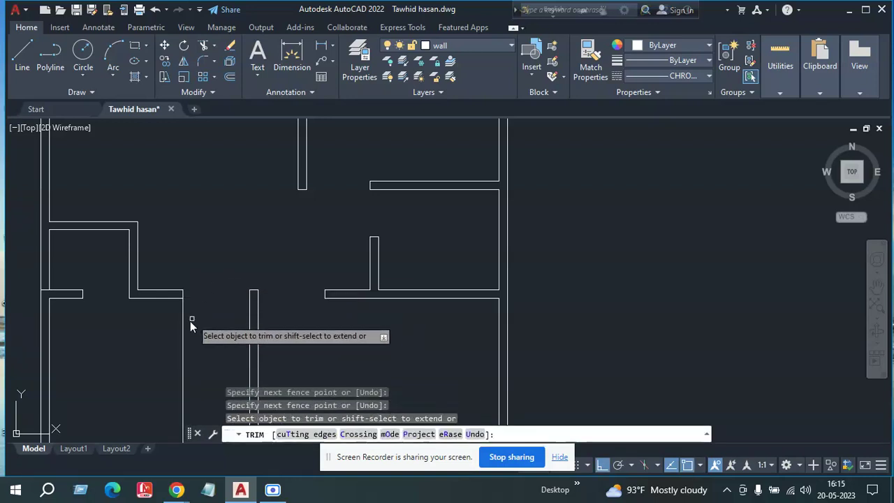
{"action": "left_click", "coordinate": [185, 324]}
{"action": "scroll", "coordinate": [237, 345], "scroll_direction": "down", "scroll_amount": 4}
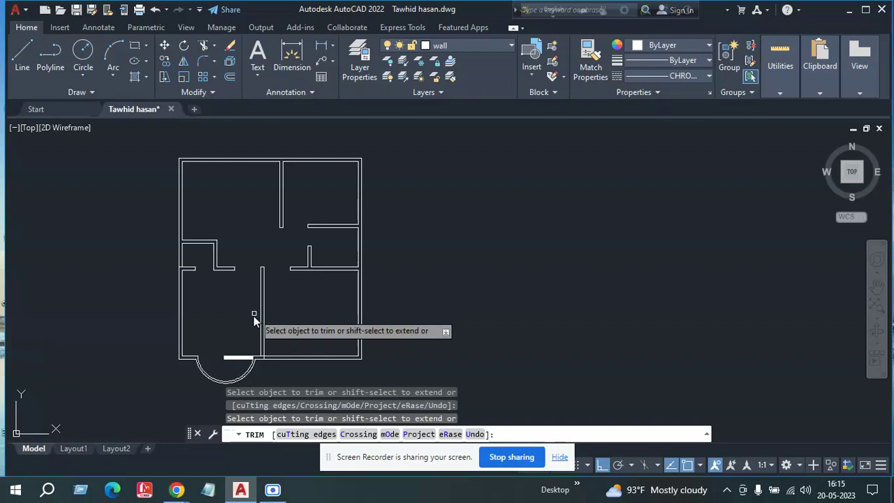
{"action": "scroll", "coordinate": [211, 303], "scroll_direction": "up", "scroll_amount": 2}
{"action": "middle_click_drag", "start_coordinate": [211, 303], "coordinate": [107, 345]}
{"action": "key", "text": "Return"}
{"action": "scroll", "coordinate": [172, 353], "scroll_direction": "down", "scroll_amount": 2}
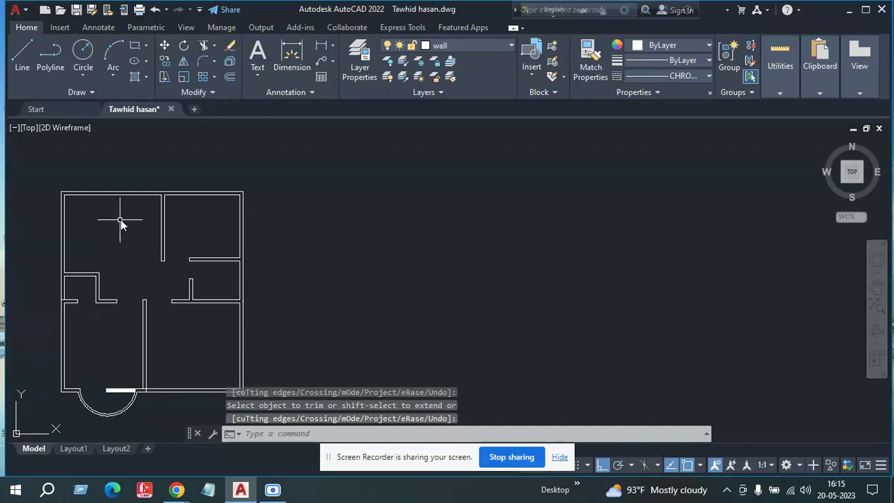
{"action": "middle_click_drag", "start_coordinate": [86, 241], "coordinate": [99, 287]}
{"action": "scroll", "coordinate": [102, 241], "scroll_direction": "up", "scroll_amount": 5}
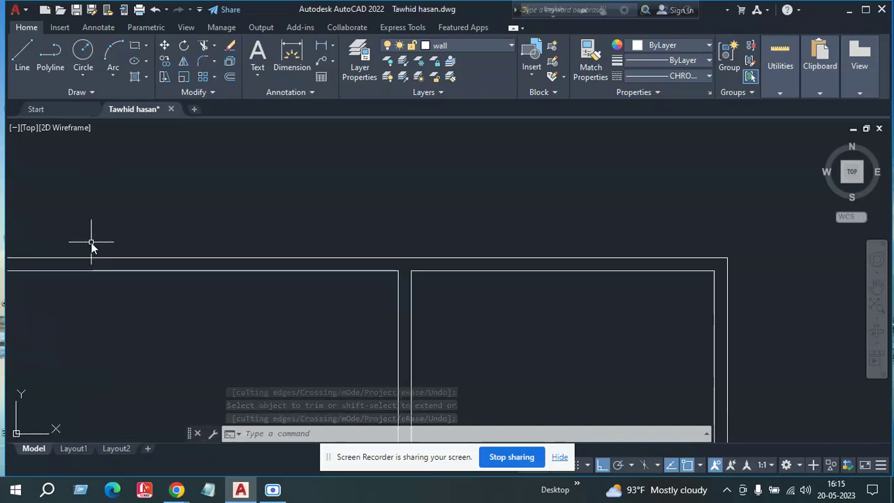
{"action": "scroll", "coordinate": [124, 301], "scroll_direction": "down", "scroll_amount": 4}
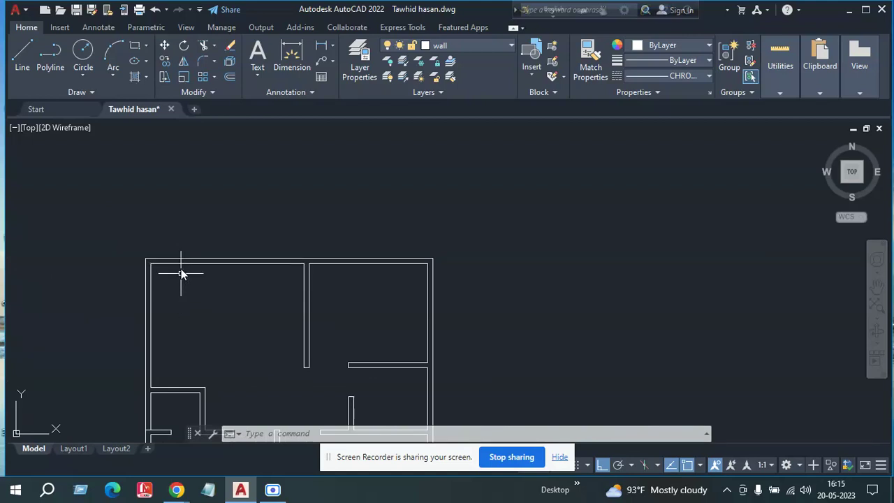
{"action": "scroll", "coordinate": [195, 266], "scroll_direction": "up", "scroll_amount": 4}
{"action": "type", "text": "l"}
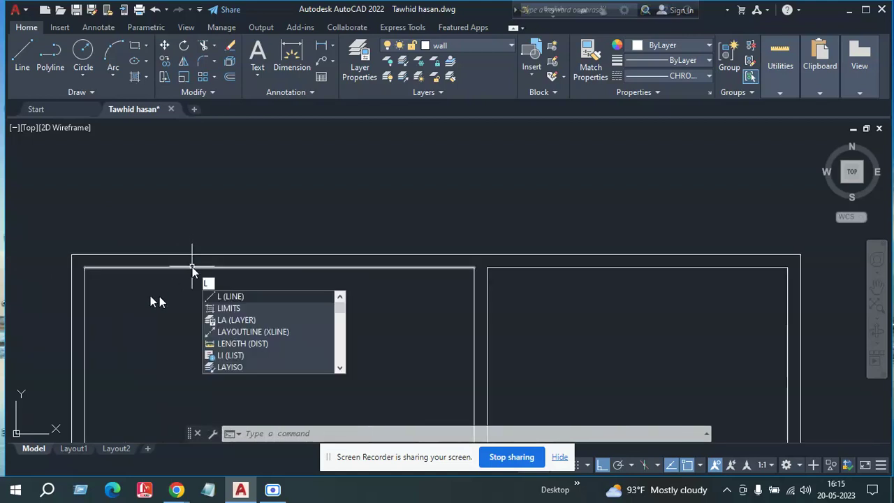
{"action": "key", "text": "Return"}
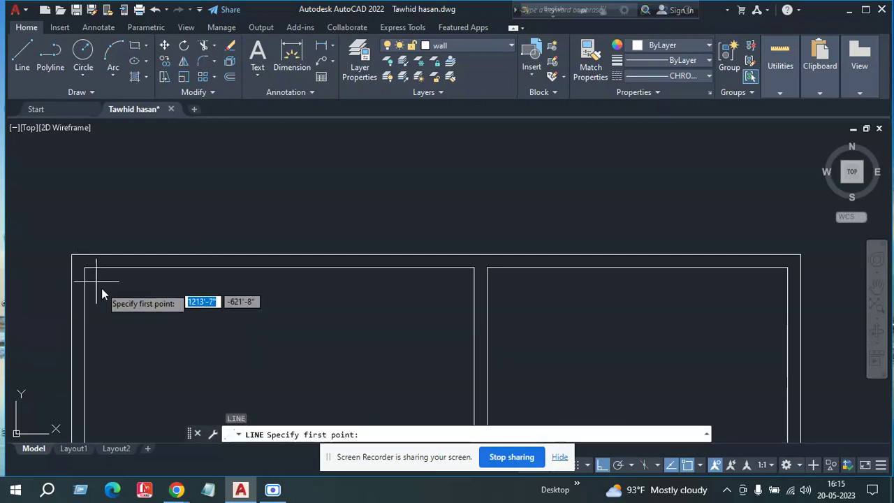
{"action": "type", "text": "ex"}
{"action": "key", "text": "Return"}
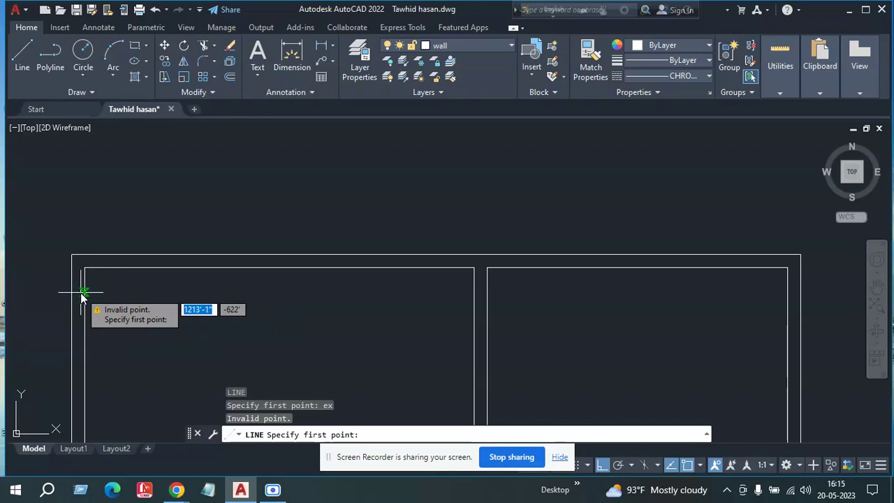
{"action": "key", "text": "Escape"}
Step: Extend the inner left wall line and the left line of the upper dividing wall up to the outer top wall line
{"action": "type", "text": "ex"}
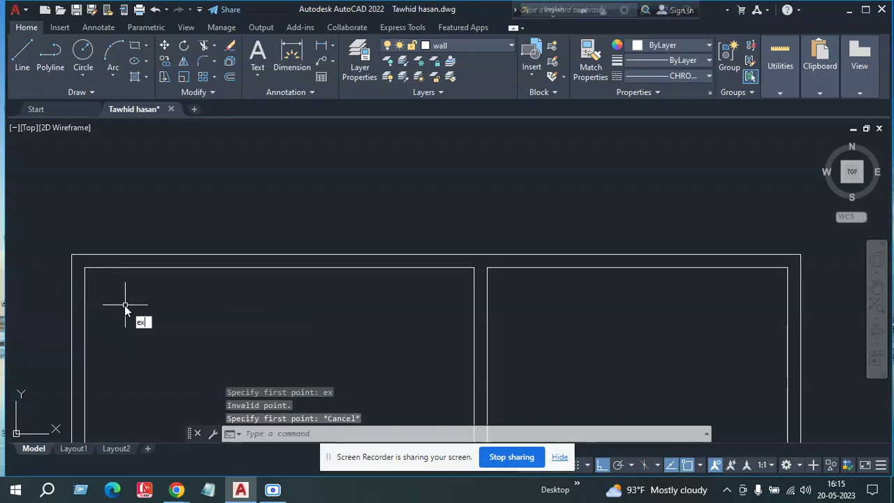
{"action": "key", "text": "Return"}
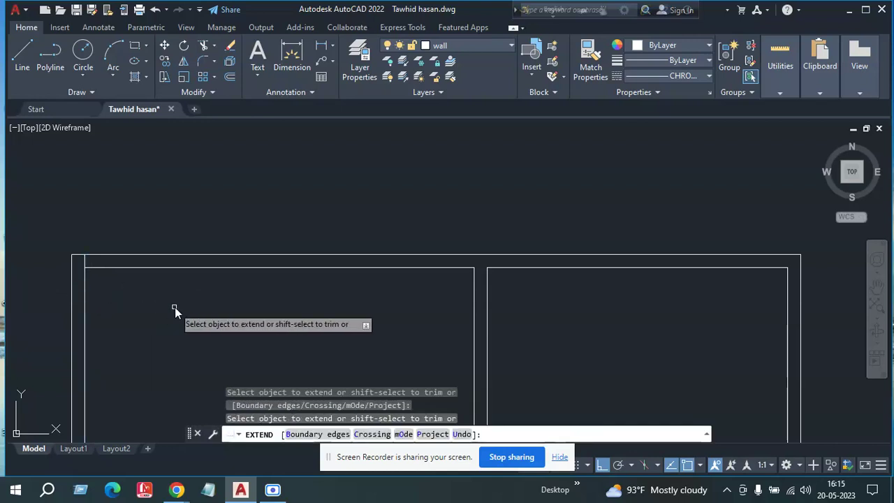
{"action": "left_click", "coordinate": [474, 295]}
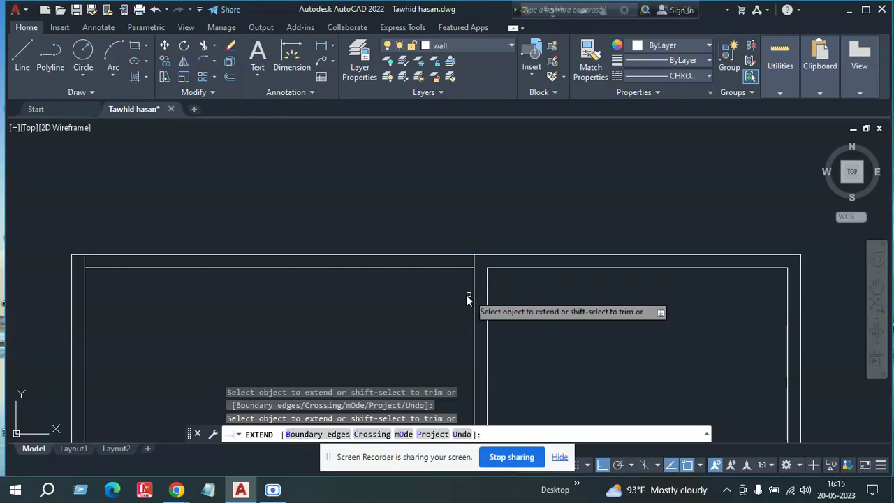
{"action": "key", "text": "Return"}
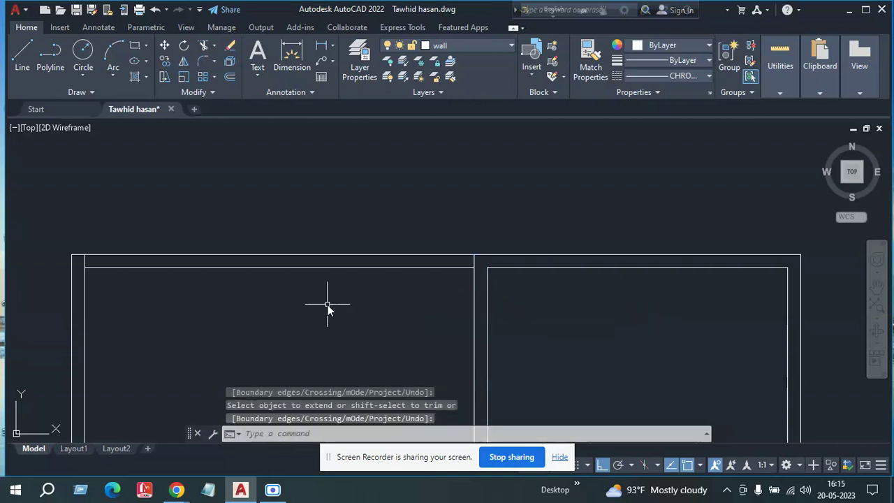
Step: Trim the outer top wall line between the two left wall lines at the upper-left corner
{"action": "type", "text": "tr"}
{"action": "key", "text": "Return"}
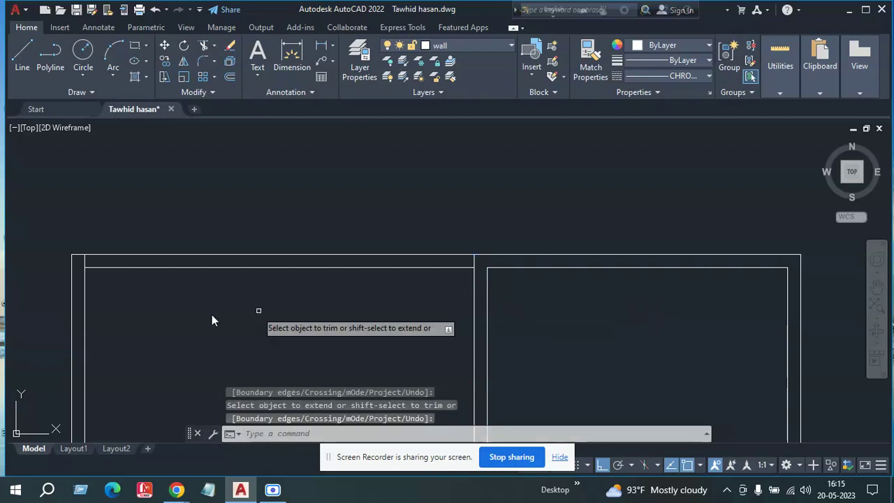
{"action": "left_click", "coordinate": [80, 256]}
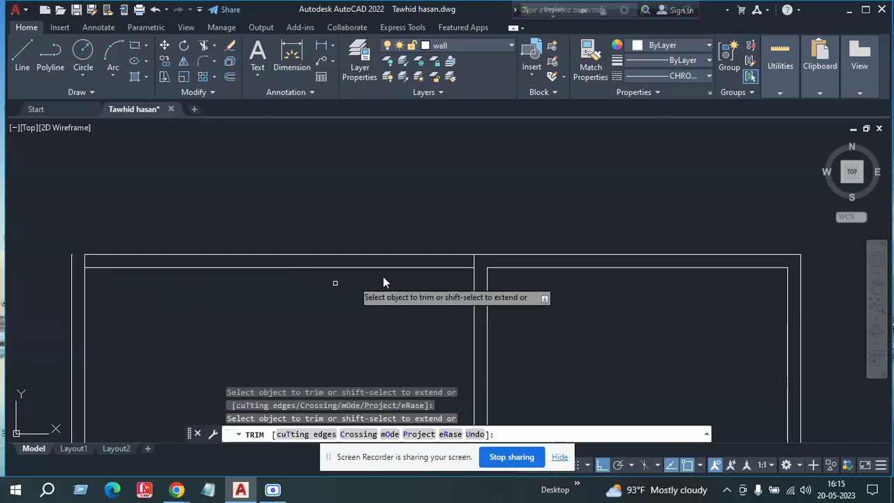
{"action": "key", "text": "Return"}
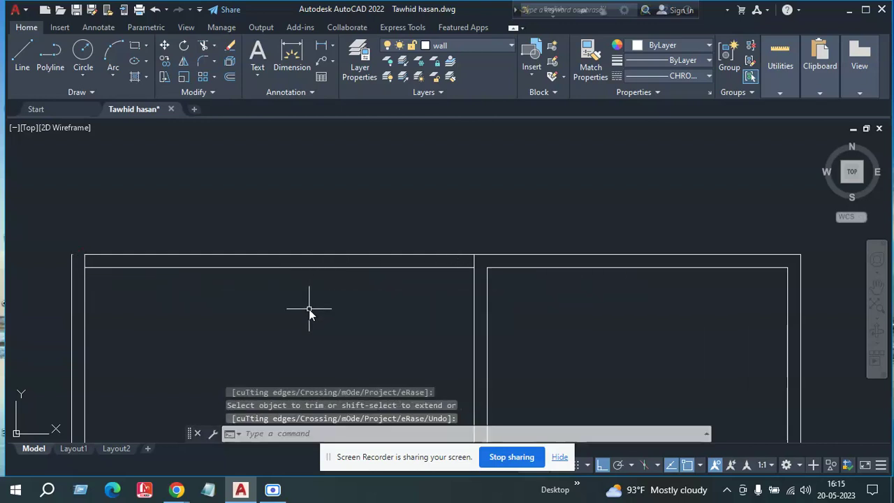
Step: Draw a short line across the top wall from the midpoint of the left room's inner top line to the outer line
{"action": "type", "text": "l"}
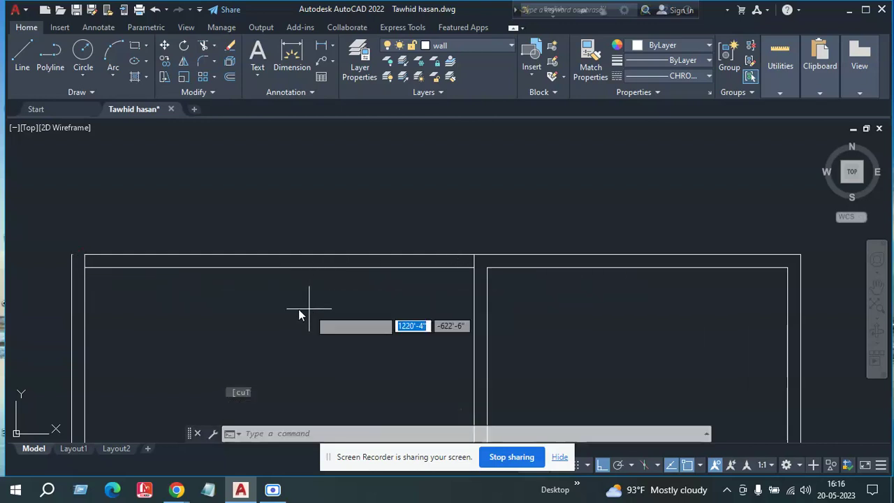
{"action": "key", "text": "Return"}
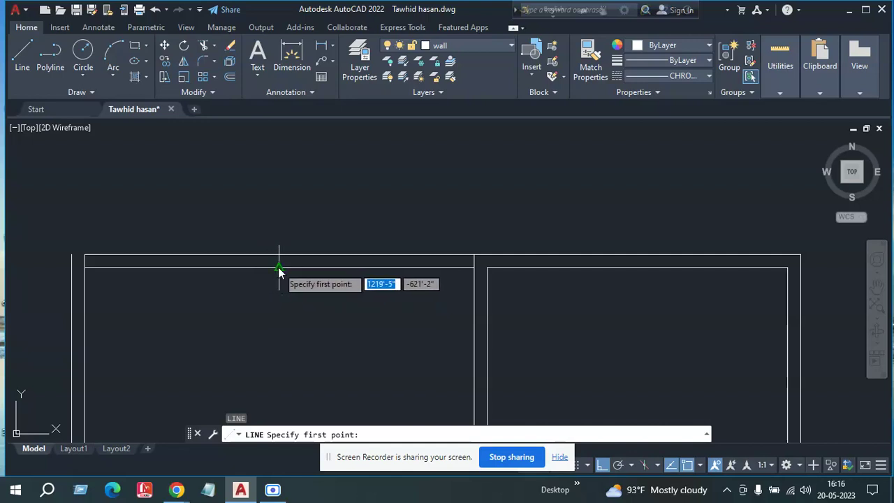
{"action": "left_click", "coordinate": [278, 267]}
{"action": "left_click", "coordinate": [277, 257]}
{"action": "key", "text": "Return"}
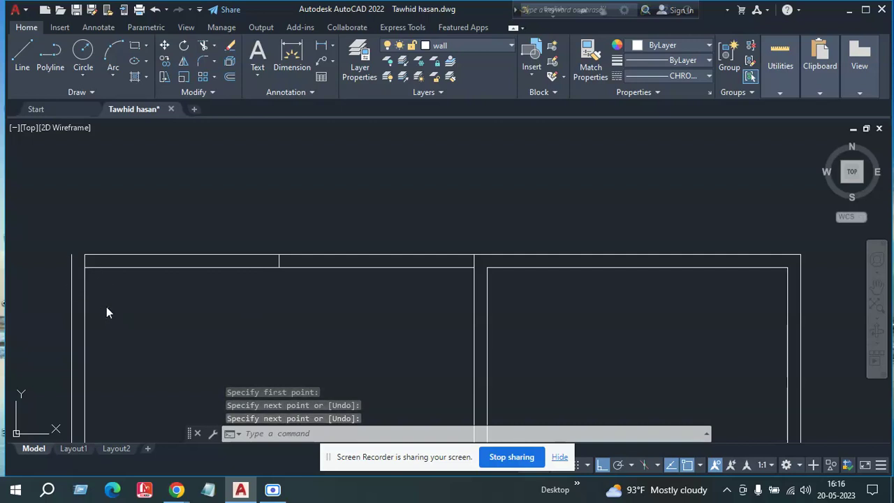
Step: Fillet the outer top wall line and the outer left wall line with zero radius into a closed corner
{"action": "type", "text": "f"}
{"action": "key", "text": "Return"}
{"action": "left_click", "coordinate": [94, 256]}
{"action": "left_click", "coordinate": [74, 258]}
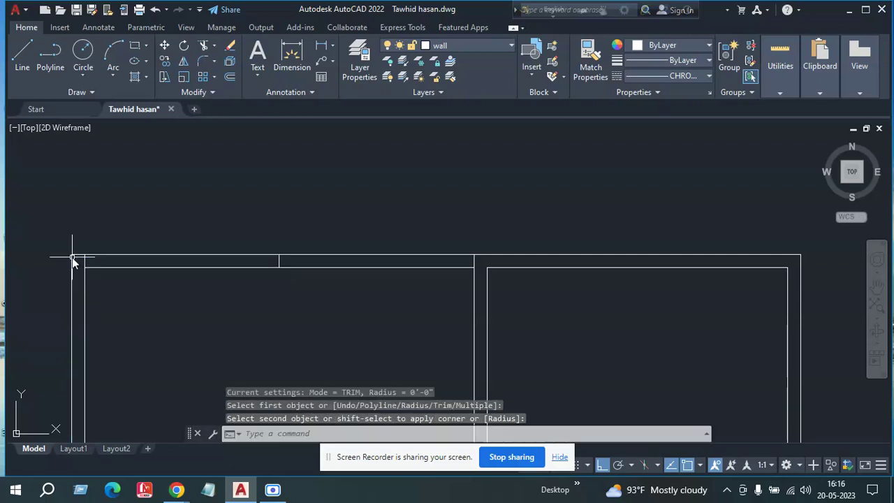
{"action": "key", "text": "Return"}
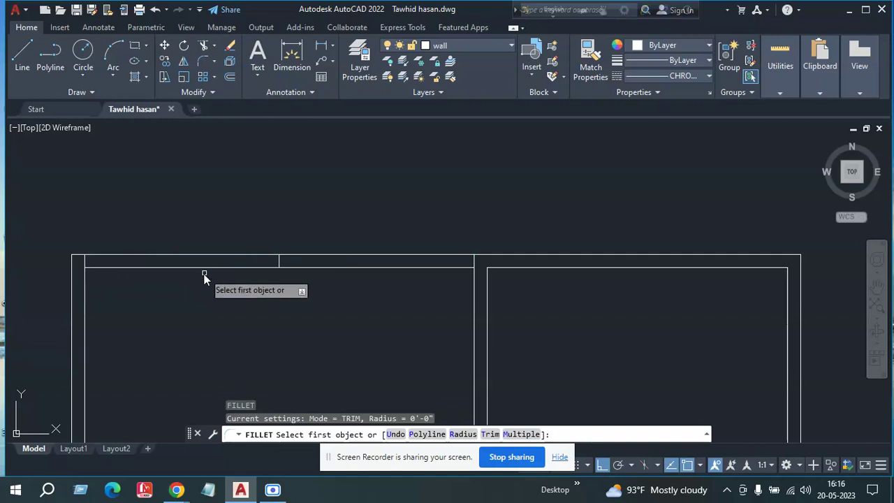
{"action": "middle_click_drag", "start_coordinate": [158, 281], "coordinate": [172, 288]}
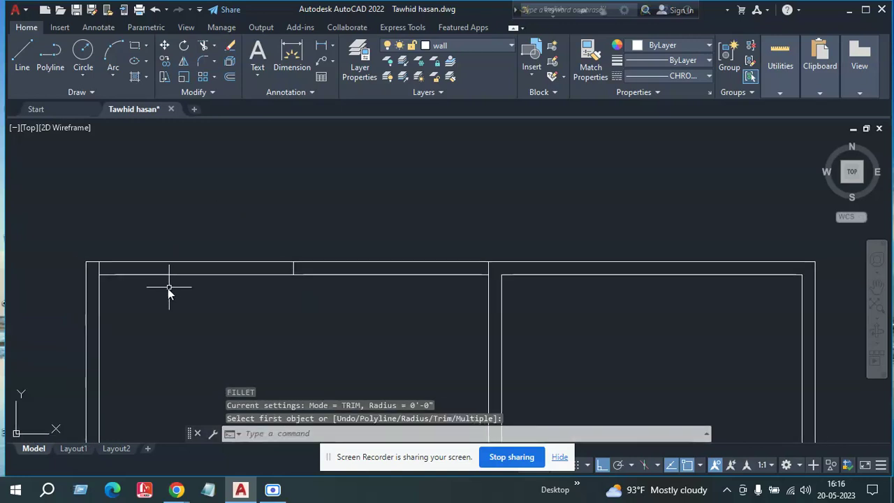
{"action": "key", "text": "Escape"}
{"action": "type", "text": "l"}
{"action": "key", "text": "Return"}
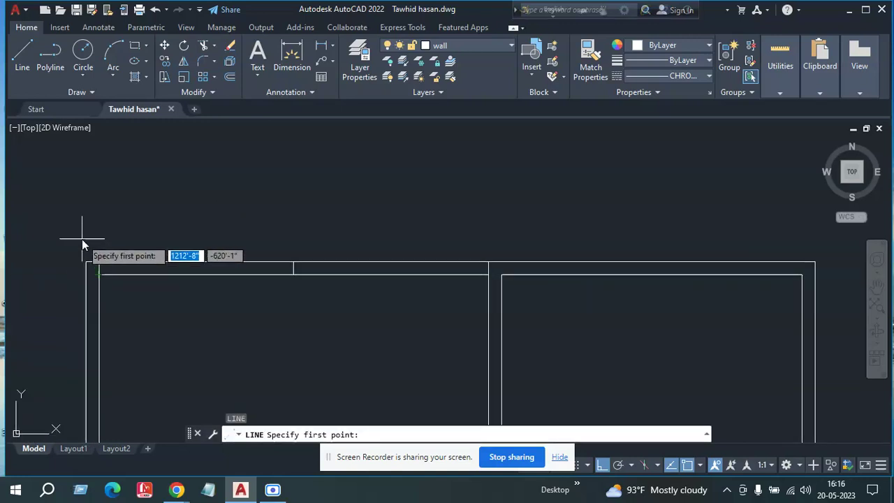
{"action": "left_click", "coordinate": [293, 262]}
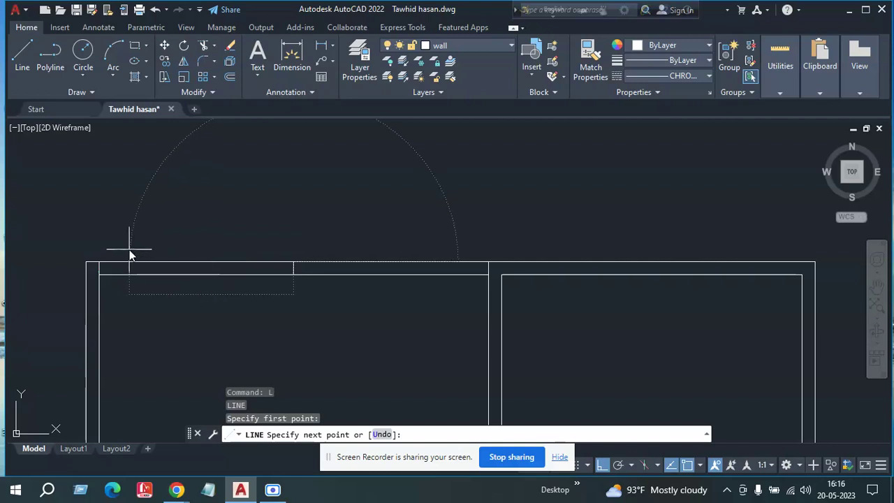
{"action": "key", "text": "Escape"}
{"action": "scroll", "coordinate": [89, 268], "scroll_direction": "up", "scroll_amount": 1}
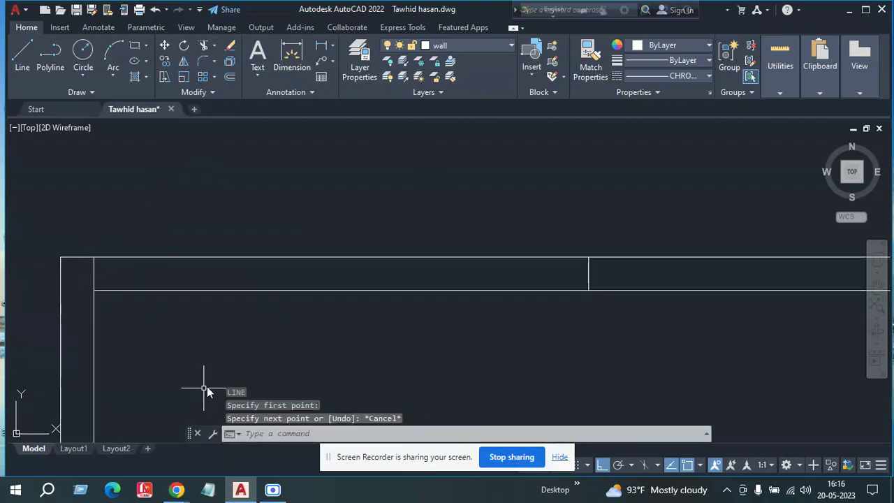
{"action": "type", "text": "l"}
{"action": "key", "text": "Return"}
{"action": "scroll", "coordinate": [159, 346], "scroll_direction": "down", "scroll_amount": 3}
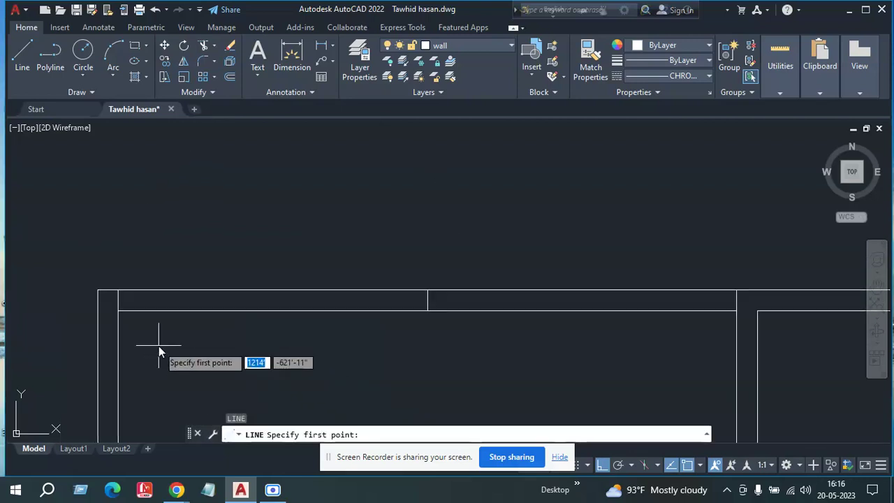
{"action": "type", "text": "1"}
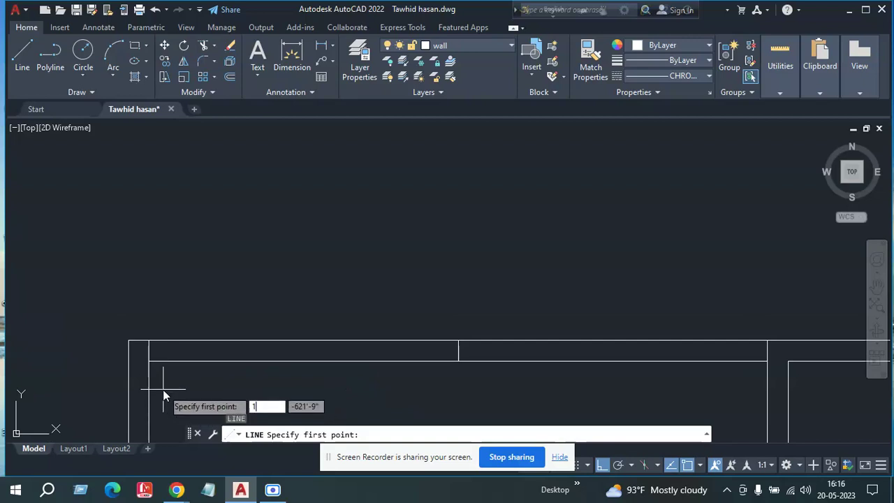
{"action": "type", "text": "'"}
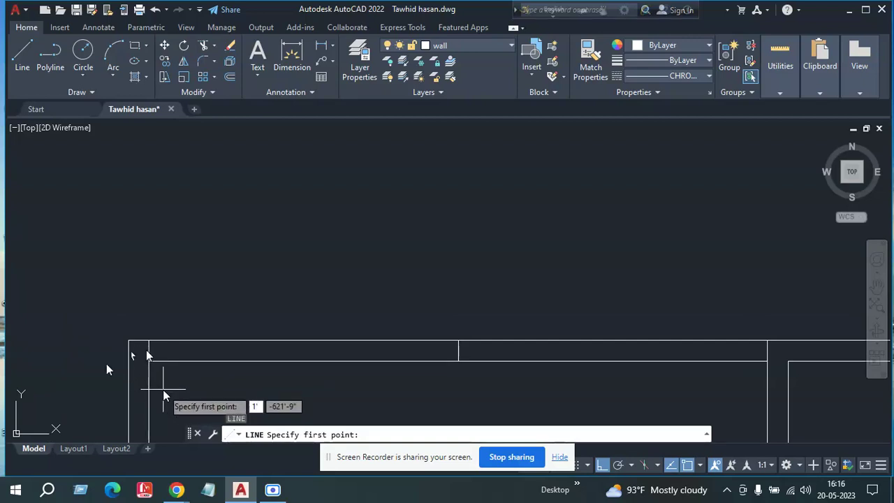
{"action": "key", "text": "Return"}
{"action": "key", "text": "Escape"}
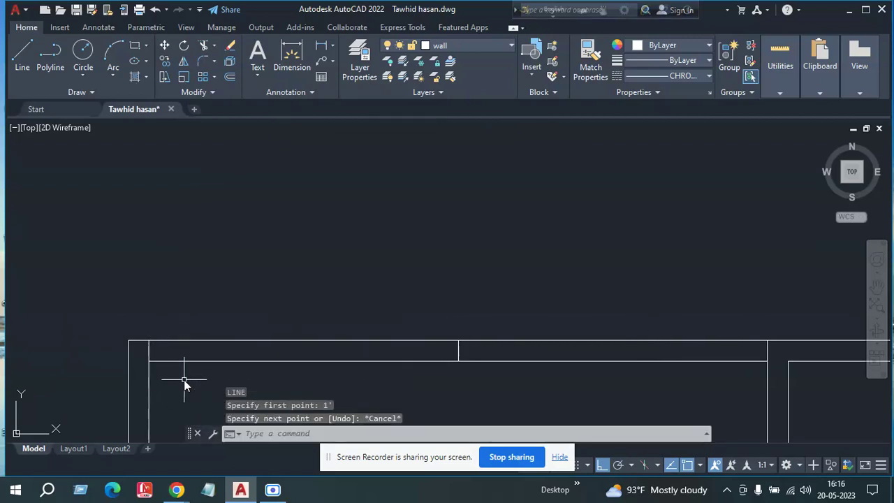
Step: Draw a 1' vertical line upward from the outer upper-left corner of the plan
{"action": "key", "text": "Return"}
{"action": "left_click", "coordinate": [129, 341]}
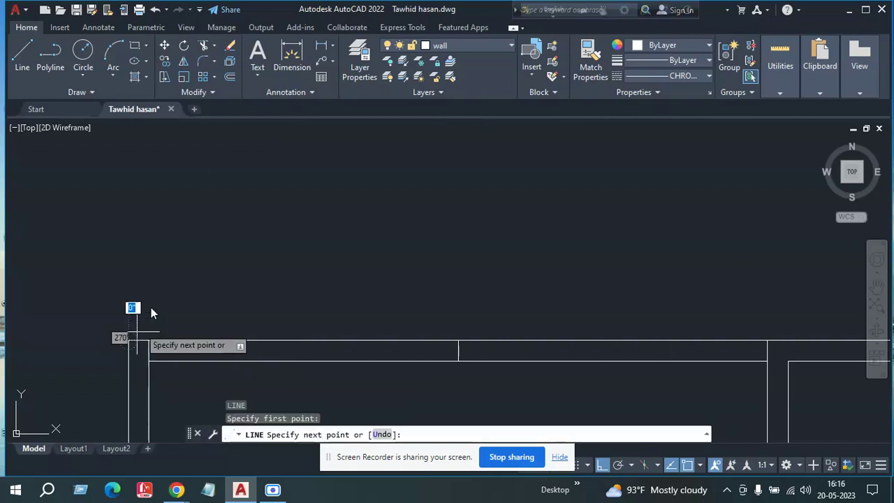
{"action": "type", "text": "1'"}
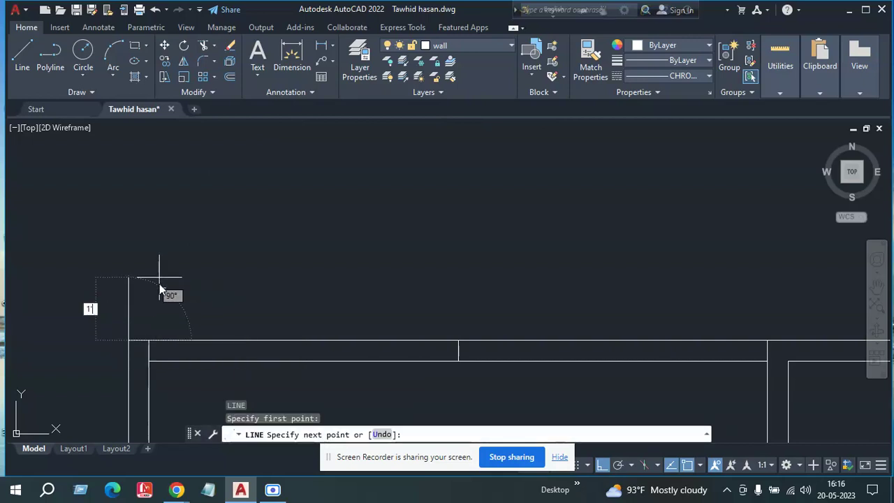
{"action": "key", "text": "Return"}
{"action": "key", "text": "Escape"}
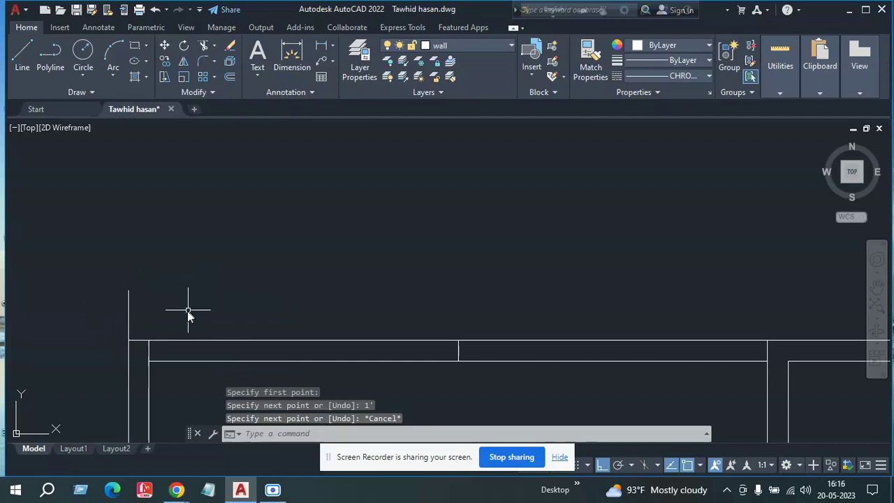
Step: Offset the 1' vertical line 5" to the right, in line with the inner left wall line
{"action": "type", "text": "o"}
{"action": "key", "text": "Return"}
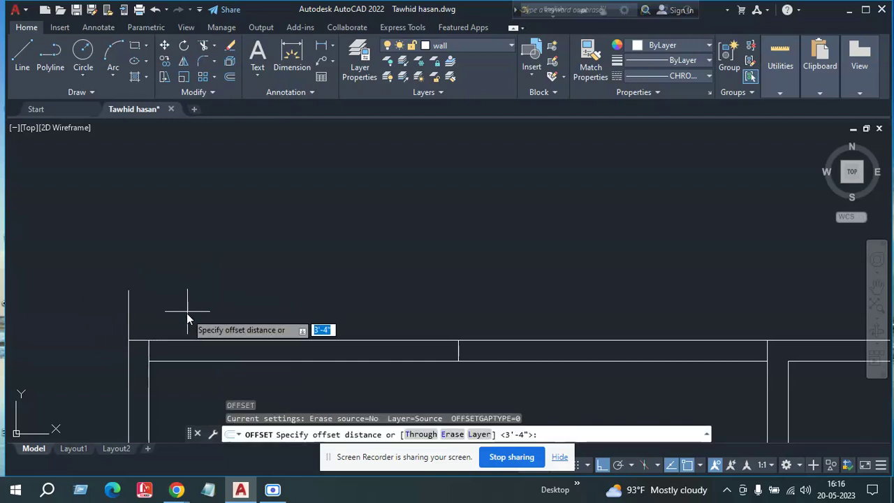
{"action": "type", "text": "5"}
{"action": "key", "text": "Return"}
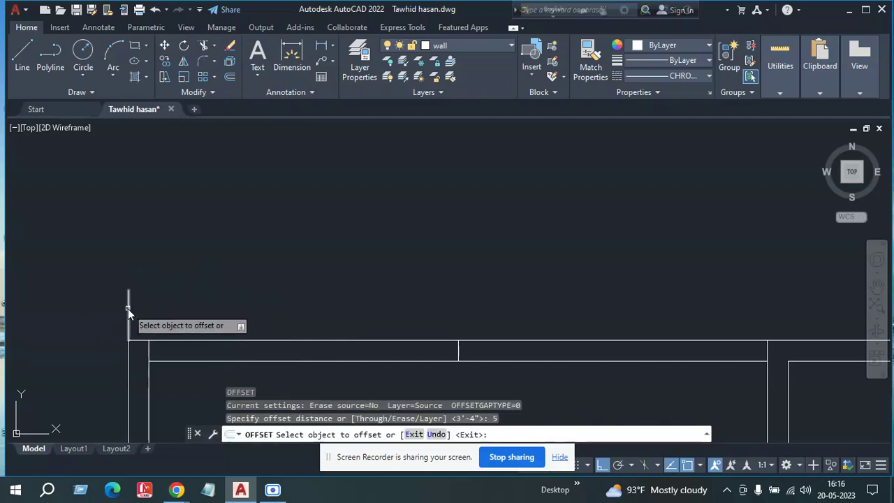
{"action": "left_click", "coordinate": [128, 311]}
{"action": "left_click", "coordinate": [196, 319]}
{"action": "key", "text": "Return"}
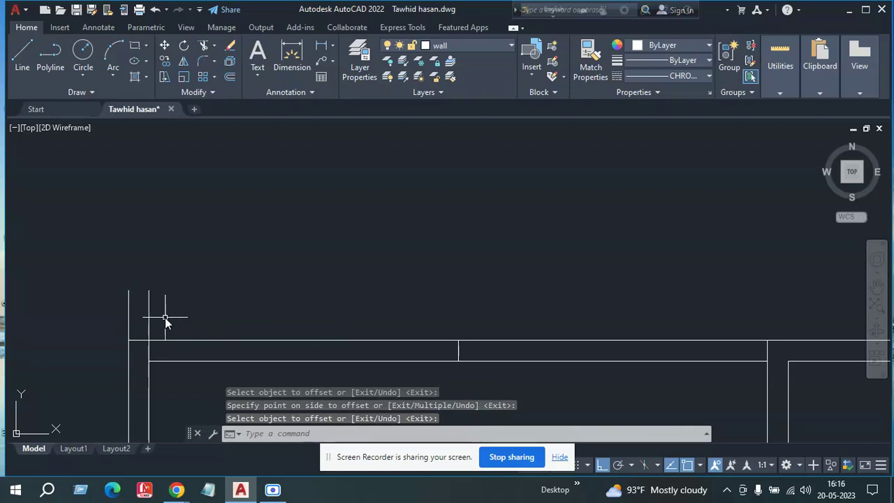
Step: Offset the inner 1' vertical line above the top wall 8' to the right
{"action": "type", "text": "o"}
{"action": "key", "text": "Return"}
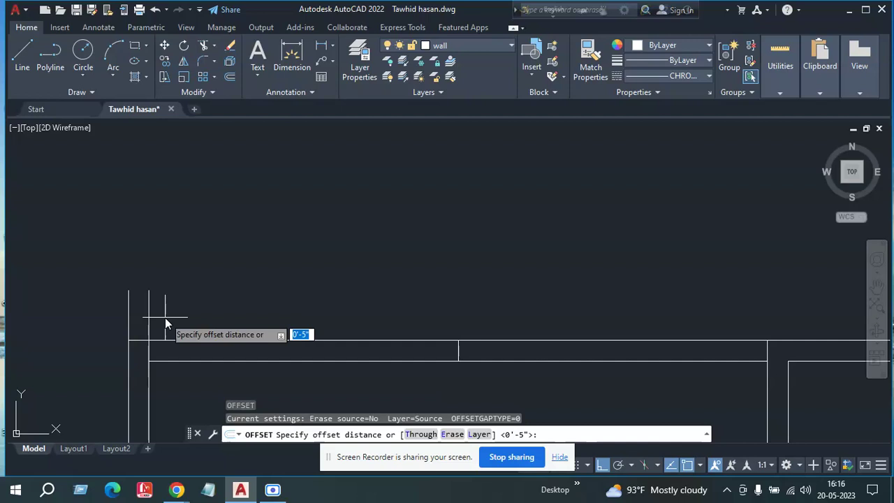
{"action": "type", "text": "8'"}
{"action": "key", "text": "Return"}
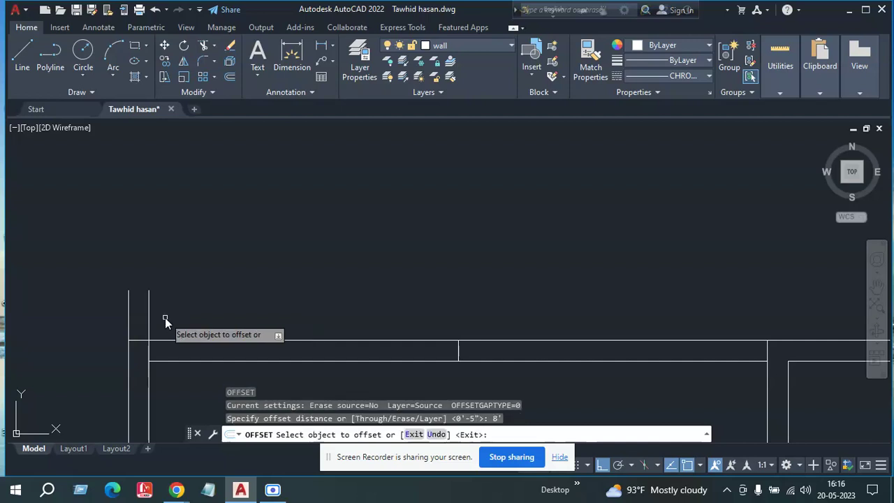
{"action": "left_click", "coordinate": [150, 312]}
{"action": "left_click", "coordinate": [328, 332]}
{"action": "scroll", "coordinate": [350, 333], "scroll_direction": "down", "scroll_amount": 2}
{"action": "key", "text": "Return"}
Step: Offset the right-hand vertical line above the top wall 5" to the left
{"action": "type", "text": "o"}
{"action": "key", "text": "Return"}
{"action": "type", "text": "5"}
{"action": "key", "text": "Return"}
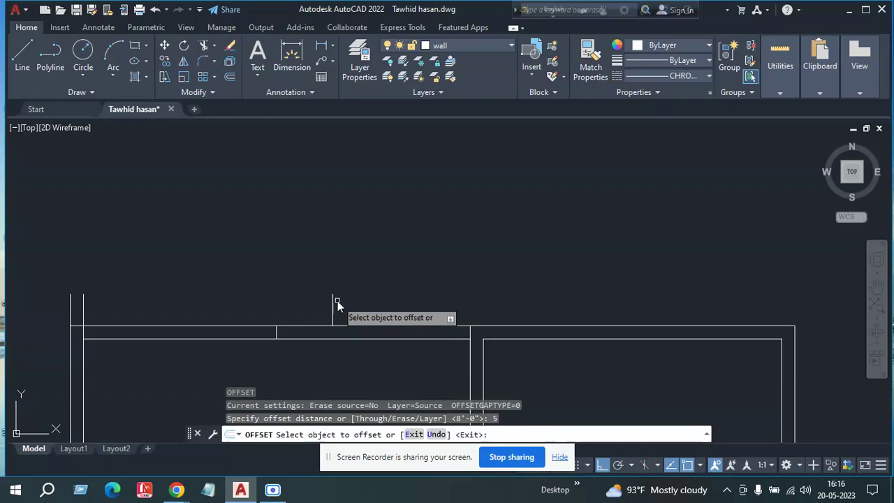
{"action": "left_click", "coordinate": [333, 300]}
{"action": "left_click", "coordinate": [294, 320]}
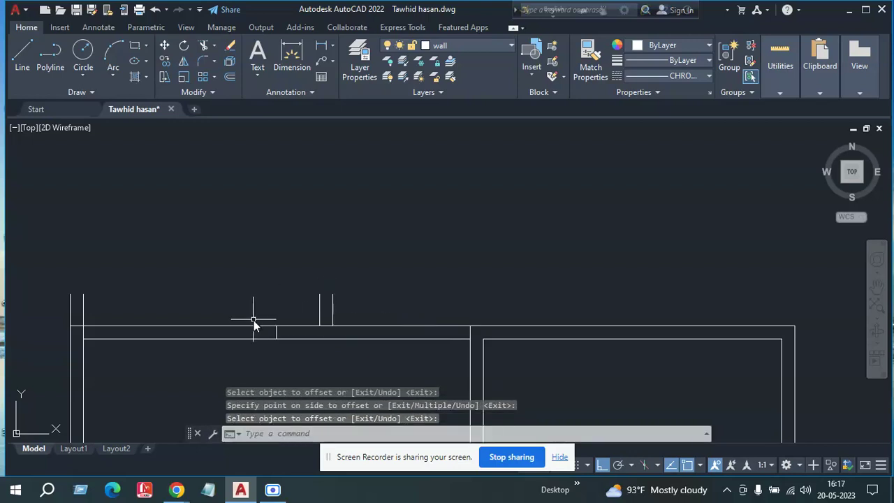
{"action": "key", "text": "Return"}
Step: Trim the outer top wall line between each pair of short vertical lines and remove the short cross line inside the top wall
{"action": "type", "text": "tr"}
{"action": "key", "text": "Return"}
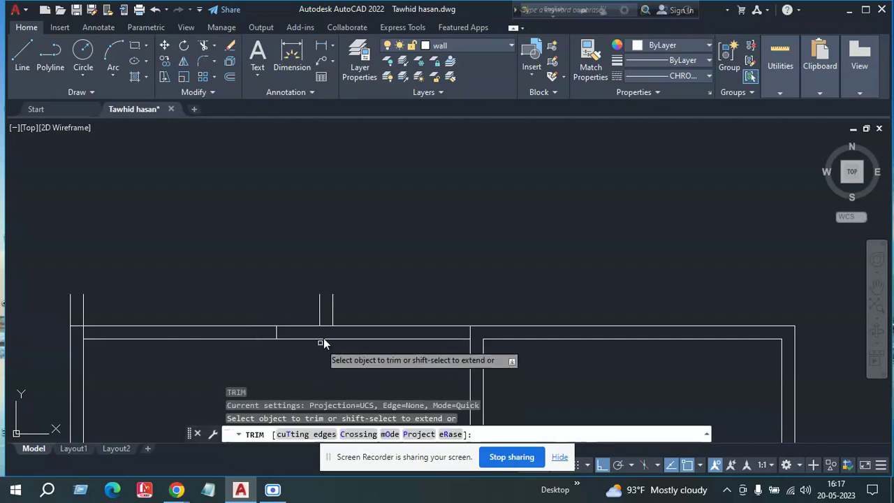
{"action": "scroll", "coordinate": [323, 326], "scroll_direction": "up", "scroll_amount": 2}
{"action": "left_click", "coordinate": [324, 326]}
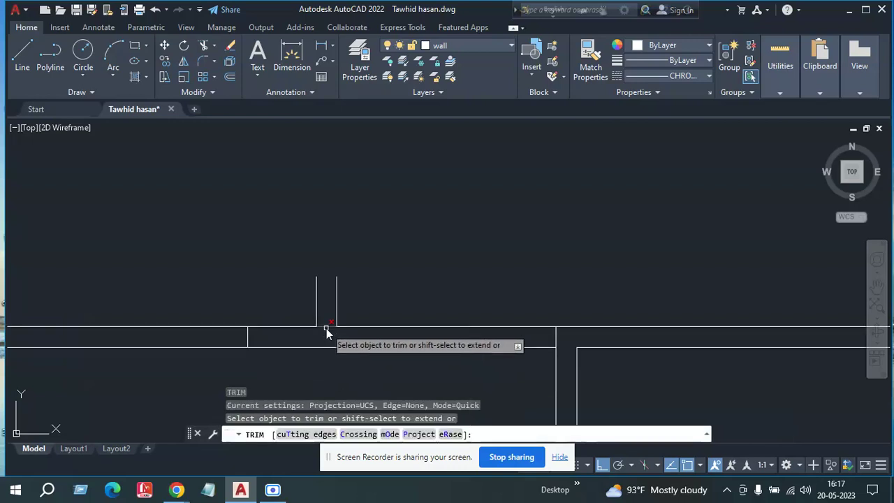
{"action": "left_click", "coordinate": [248, 339]}
{"action": "scroll", "coordinate": [546, 350], "scroll_direction": "down", "scroll_amount": 2}
{"action": "scroll", "coordinate": [167, 333], "scroll_direction": "up", "scroll_amount": 2}
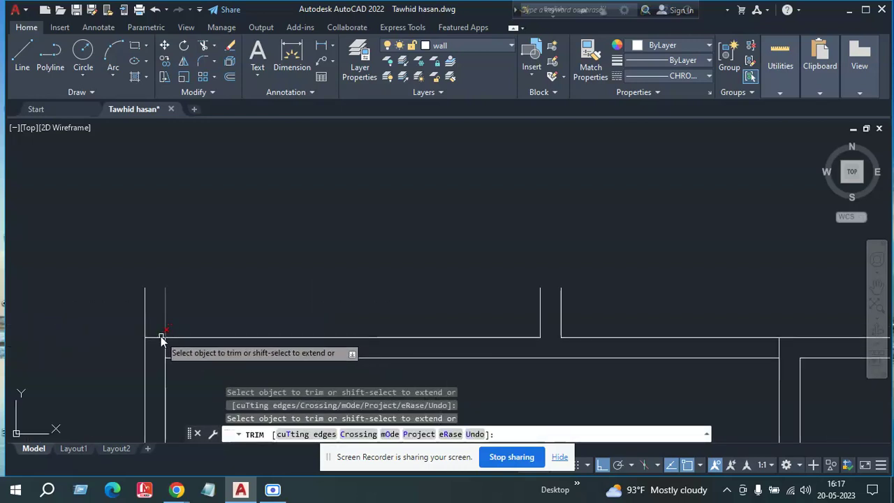
{"action": "key", "text": "Return"}
Step: Draw a vertical guide line upward from the outer top wall line, midway between the two wall stubs
{"action": "scroll", "coordinate": [286, 305], "scroll_direction": "down", "scroll_amount": 2}
{"action": "middle_click_drag", "start_coordinate": [266, 309], "coordinate": [217, 301]}
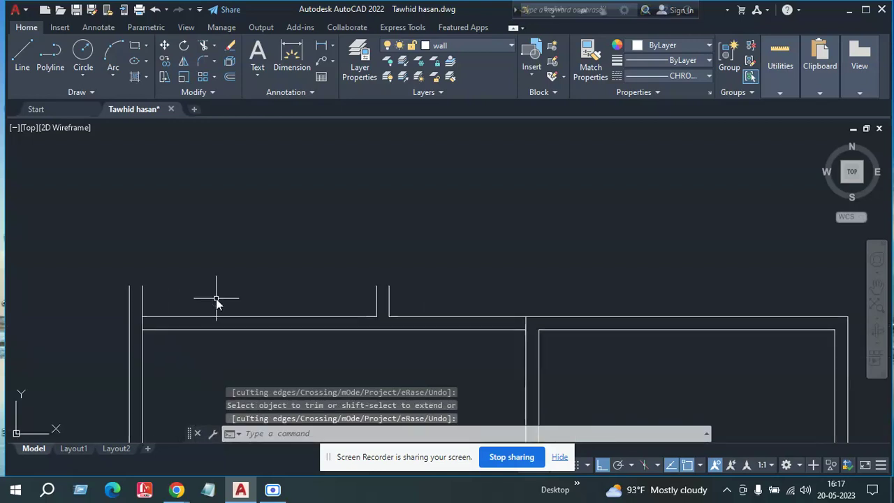
{"action": "type", "text": "l"}
{"action": "key", "text": "Return"}
{"action": "left_click", "coordinate": [252, 317]}
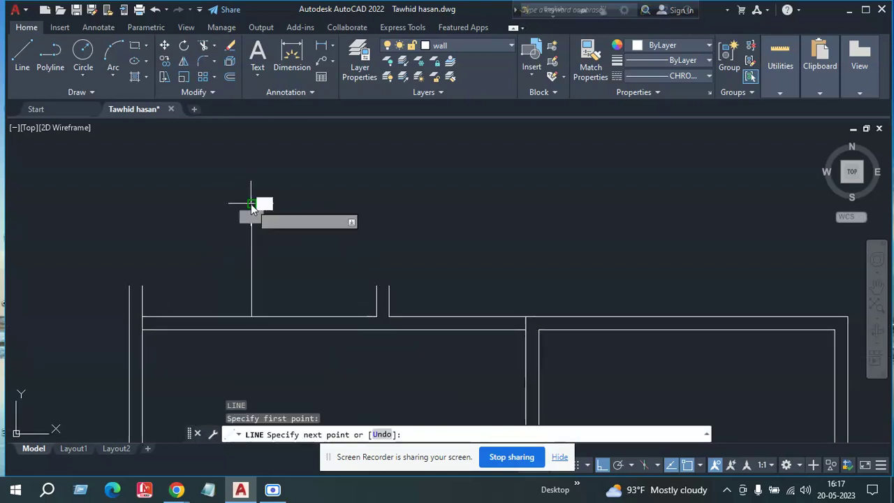
{"action": "left_click", "coordinate": [251, 204]}
{"action": "key", "text": "Return"}
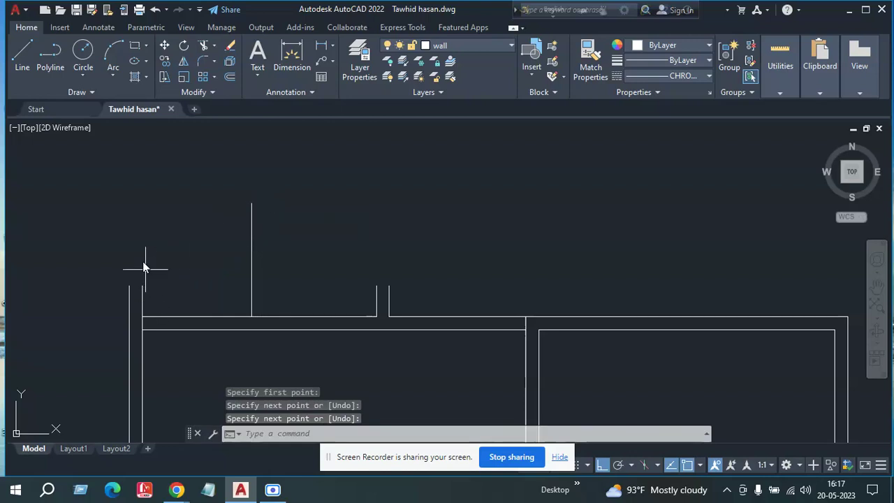
Step: Draw a three-point arc from the left stub's inner end through the guide line's upper end to the right stub's inner end
{"action": "key", "text": "Return"}
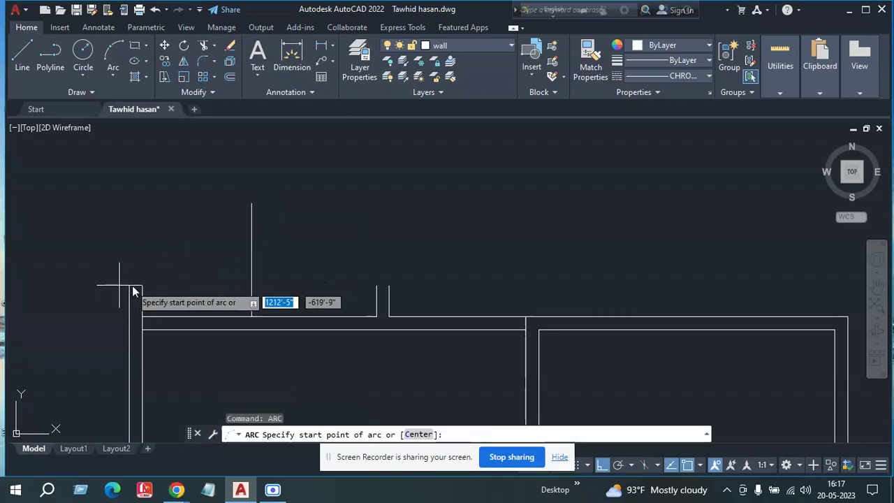
{"action": "left_click", "coordinate": [142, 285]}
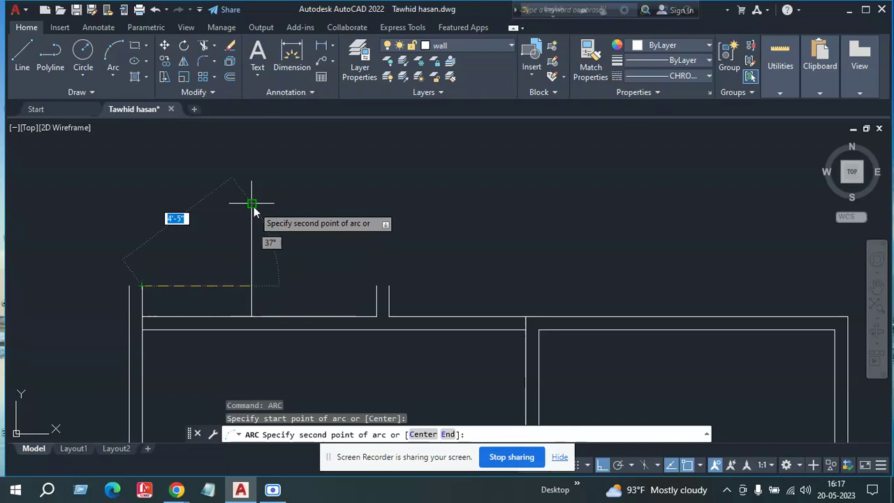
{"action": "left_click", "coordinate": [252, 203]}
{"action": "left_click", "coordinate": [371, 299]}
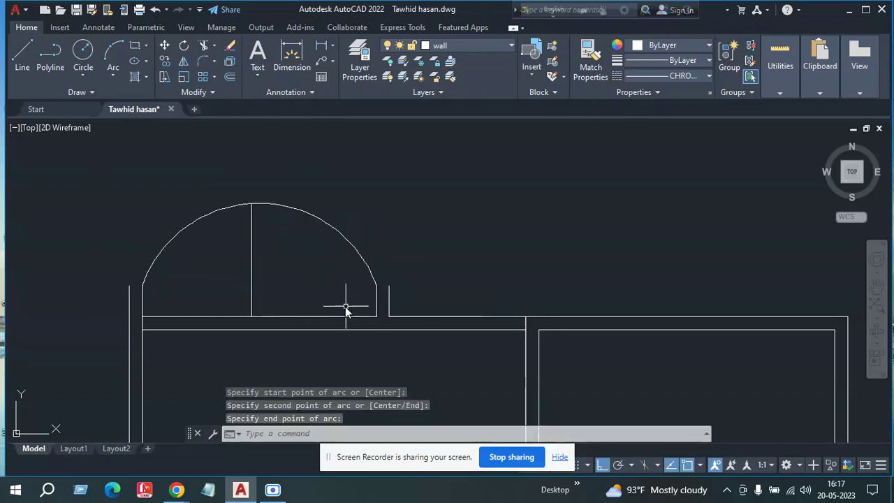
{"action": "key", "text": "Return"}
{"action": "scroll", "coordinate": [310, 293], "scroll_direction": "down", "scroll_amount": 2}
{"action": "middle_click_drag", "start_coordinate": [309, 289], "coordinate": [317, 285]}
{"action": "type", "text": "o"}
{"action": "key", "text": "Return"}
{"action": "key", "text": "BackSpace"}
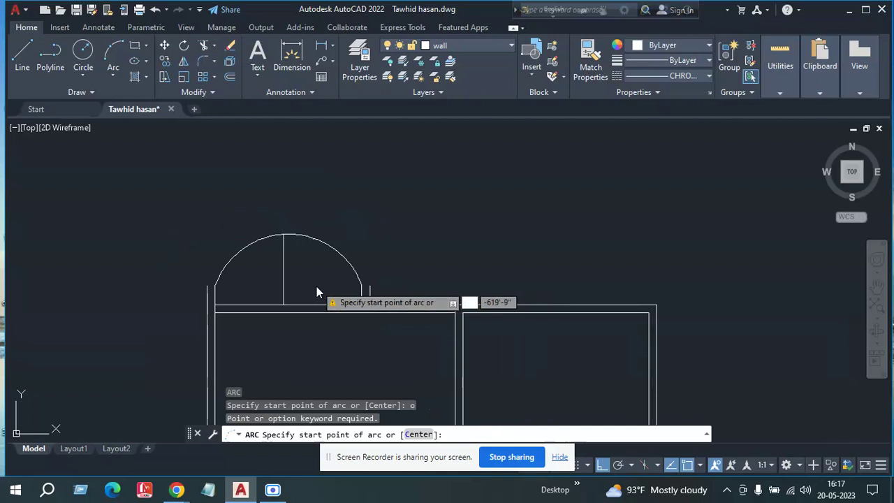
{"action": "type", "text": "o"}
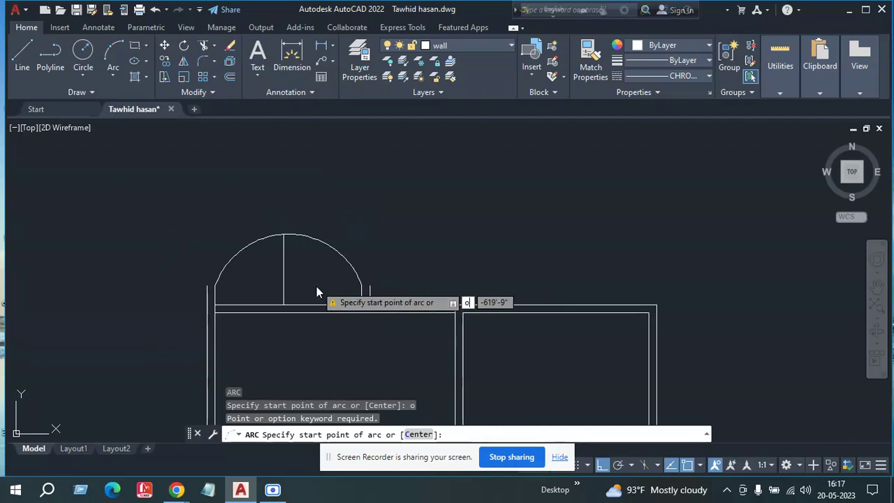
{"action": "key", "text": "Escape"}
Step: Offset the arc above the top-left room 5" outward and erase the vertical guide line beneath it
{"action": "type", "text": "o"}
{"action": "key", "text": "Return"}
{"action": "type", "text": "5"}
{"action": "key", "text": "Return"}
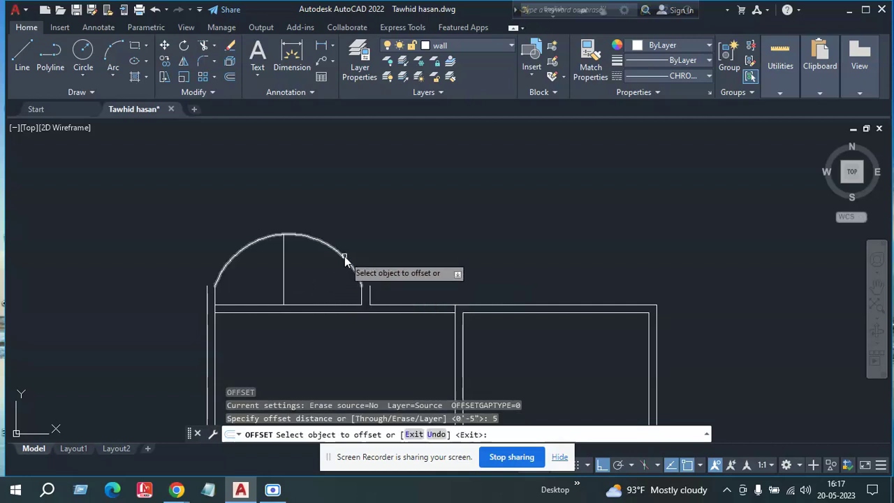
{"action": "left_click", "coordinate": [345, 257]}
{"action": "left_click", "coordinate": [286, 257]}
{"action": "scroll", "coordinate": [270, 275], "scroll_direction": "up", "scroll_amount": 2}
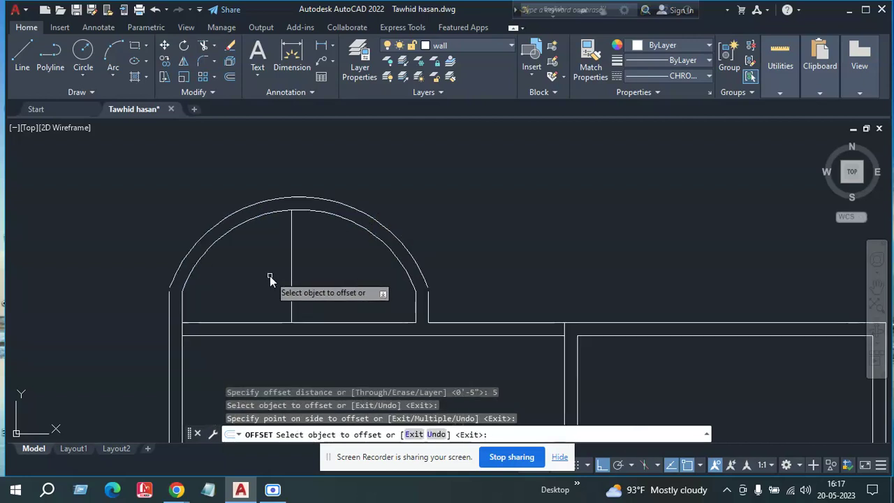
{"action": "key", "text": "Return"}
{"action": "left_click", "coordinate": [292, 294]}
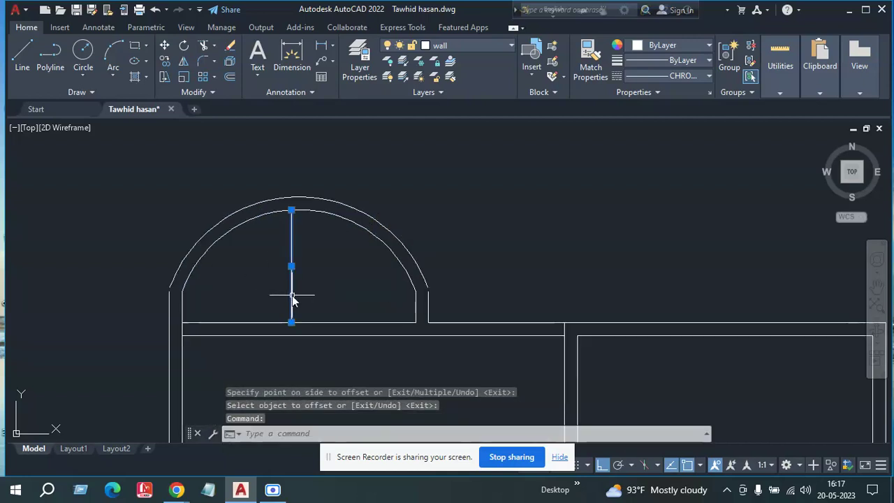
{"action": "key", "text": "Delete"}
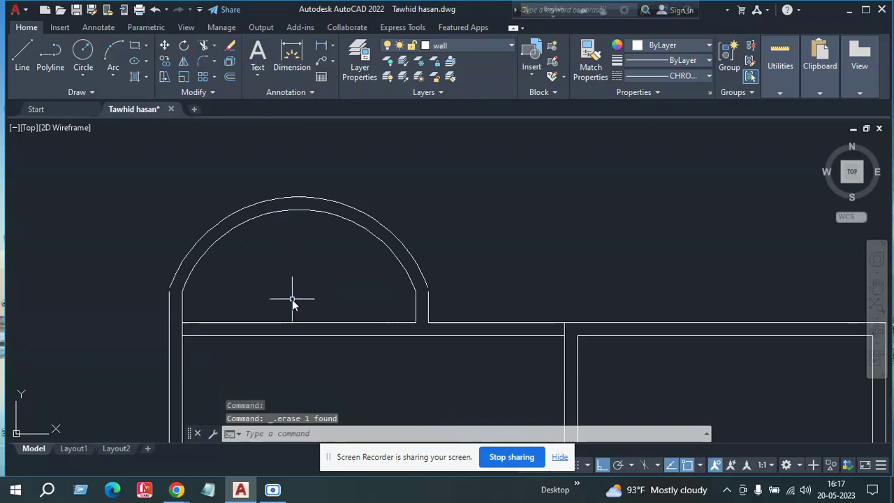
{"action": "scroll", "coordinate": [162, 297], "scroll_direction": "up", "scroll_amount": 3}
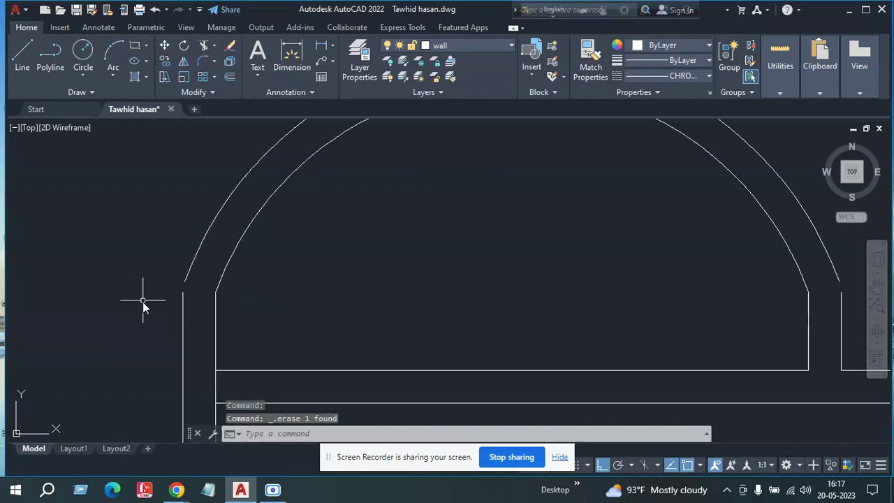
{"action": "key", "text": "Escape"}
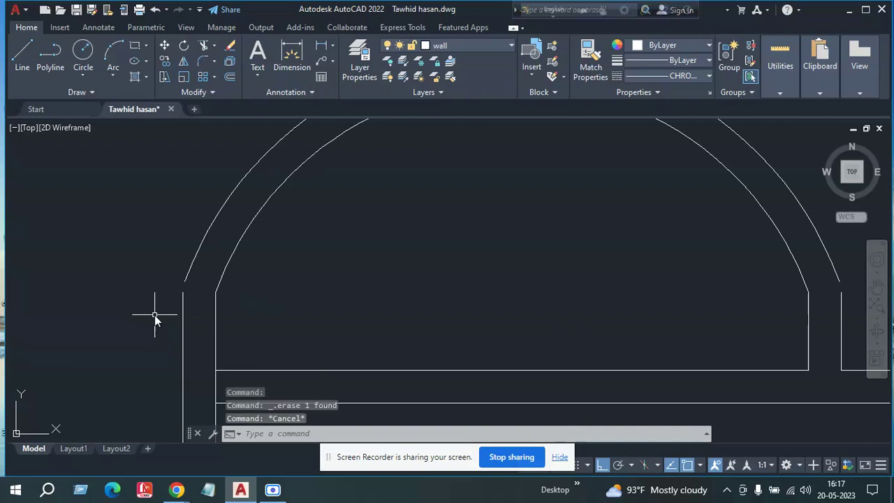
{"action": "type", "text": "ex"}
{"action": "key", "text": "Return"}
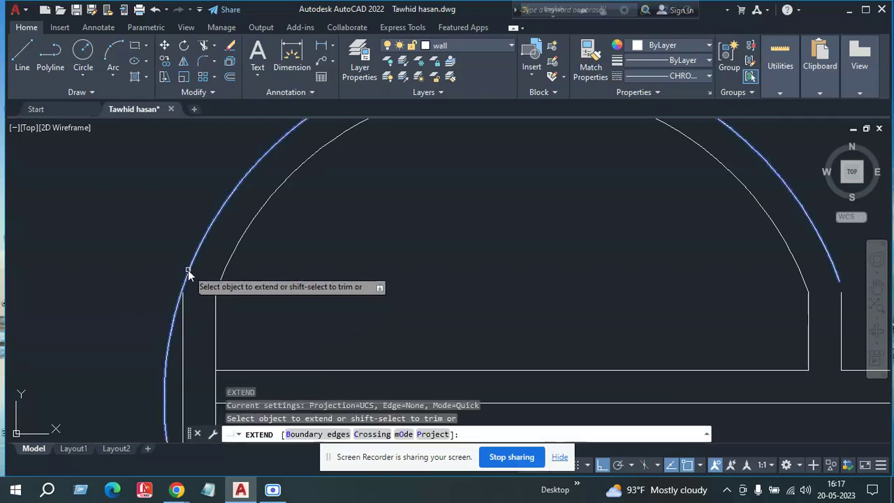
{"action": "scroll", "coordinate": [188, 270], "scroll_direction": "down", "scroll_amount": 2}
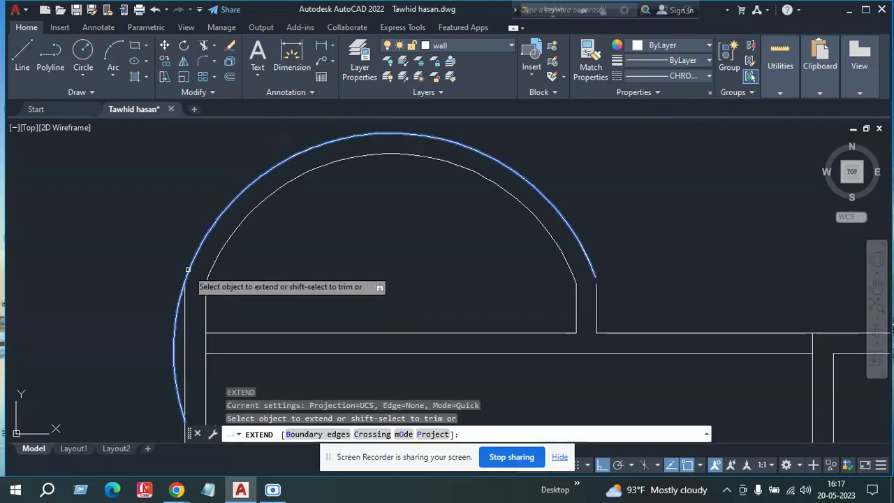
{"action": "left_click", "coordinate": [114, 285]}
{"action": "key", "text": "Escape"}
Step: Fillet both ends of the outer arc to the outer lines of the left wall and the right stub, forming sharp corners
{"action": "type", "text": "f"}
{"action": "key", "text": "Return"}
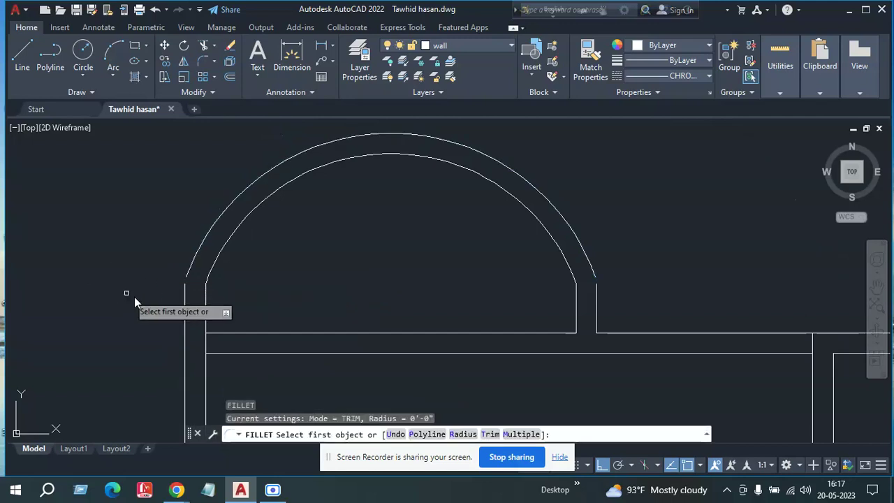
{"action": "left_click", "coordinate": [186, 288]}
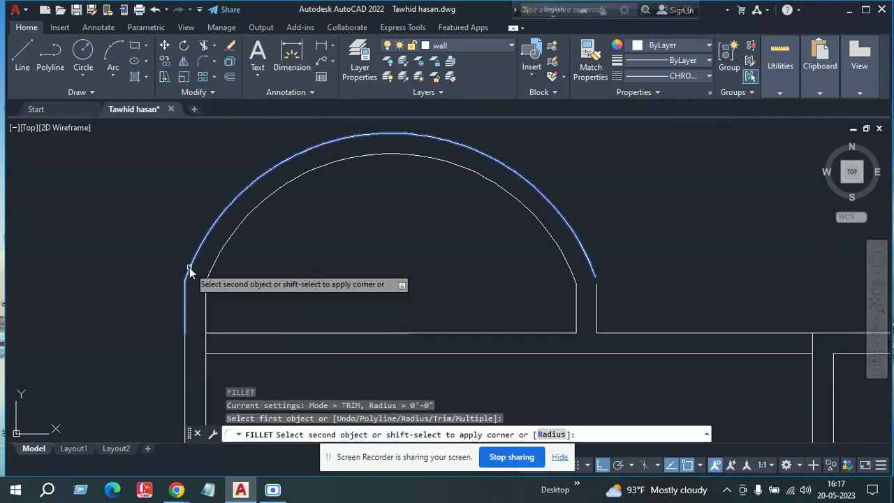
{"action": "left_click", "coordinate": [189, 268]}
{"action": "key", "text": "Return"}
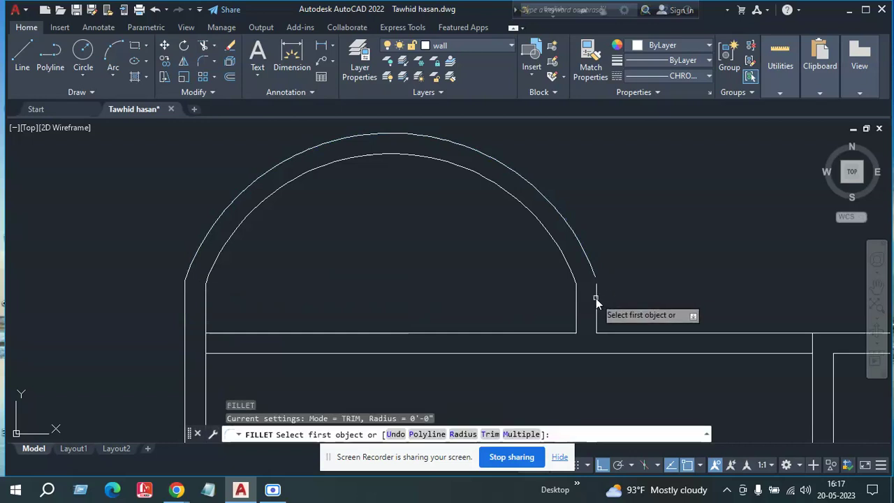
{"action": "left_click", "coordinate": [596, 298]}
{"action": "left_click", "coordinate": [590, 271]}
{"action": "key", "text": "Return"}
{"action": "scroll", "coordinate": [366, 276], "scroll_direction": "down", "scroll_amount": 3}
{"action": "scroll", "coordinate": [463, 307], "scroll_direction": "up", "scroll_amount": 2}
{"action": "scroll", "coordinate": [463, 307], "scroll_direction": "down", "scroll_amount": 2}
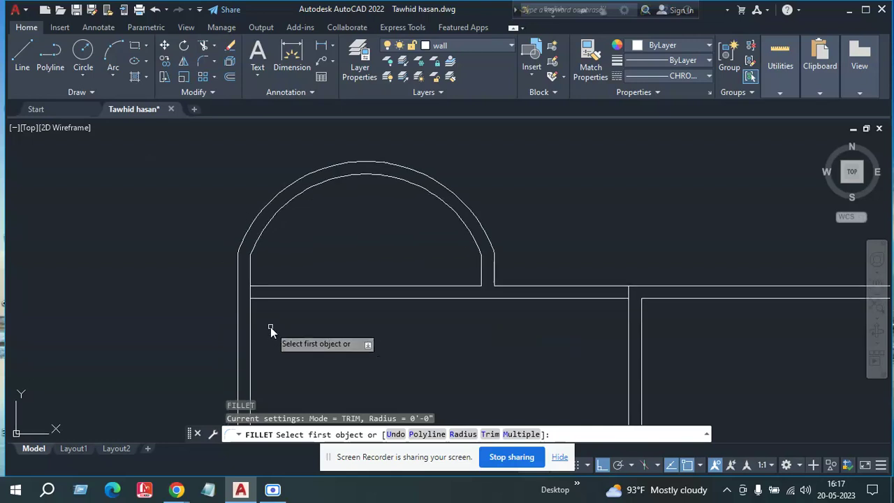
{"action": "key", "text": "Escape"}
Step: Offset the inner line of the top-left room's left wall 2'4" to the right
{"action": "scroll", "coordinate": [246, 297], "scroll_direction": "up", "scroll_amount": 4}
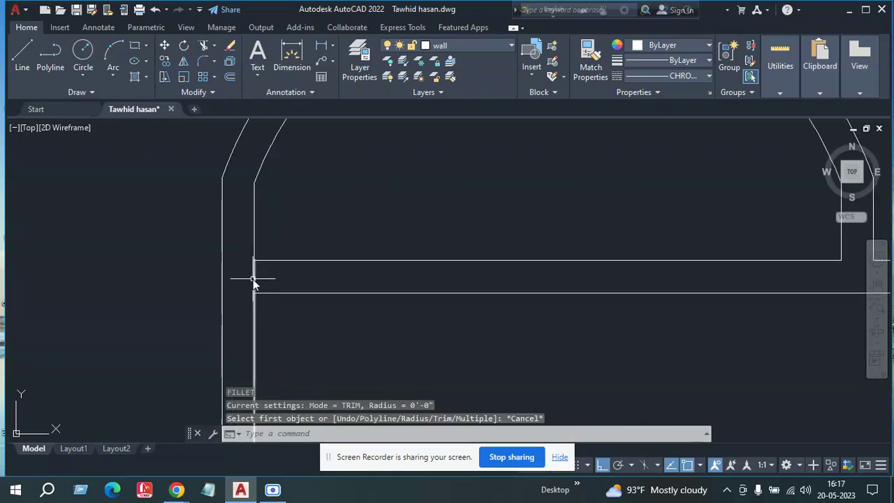
{"action": "type", "text": "o"}
{"action": "key", "text": "Return"}
{"action": "type", "text": "2'4"}
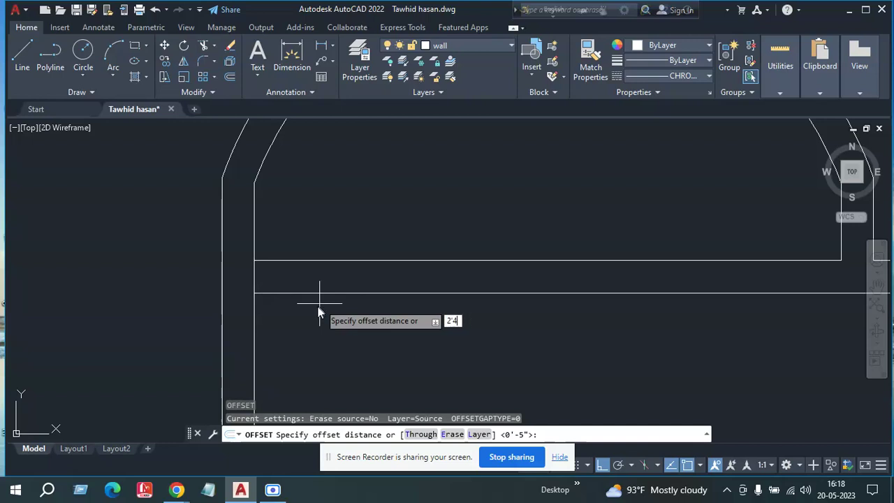
{"action": "key", "text": "Return"}
{"action": "left_click", "coordinate": [253, 308]}
{"action": "left_click", "coordinate": [352, 329]}
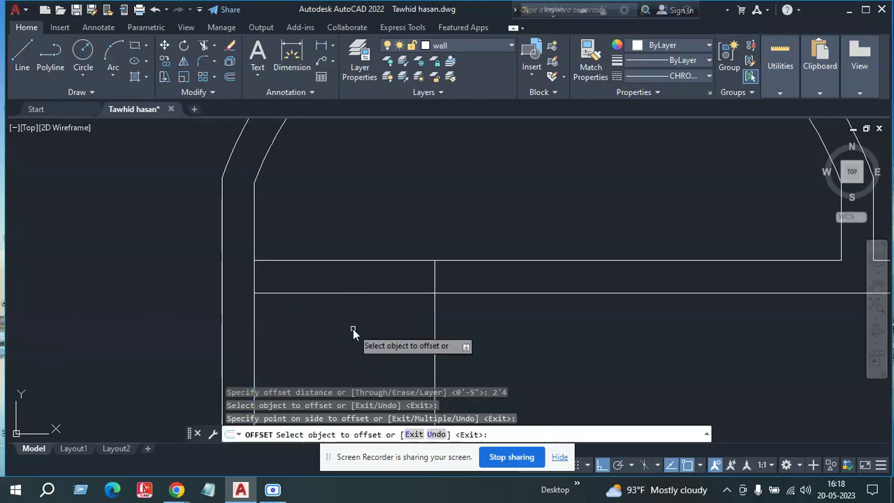
{"action": "key", "text": "Return"}
Step: Trim the top wall lines between the left wall and the offset line, and trim the offset line below the wall
{"action": "type", "text": "tr"}
{"action": "key", "text": "Return"}
{"action": "left_click_drag", "start_coordinate": [353, 329], "coordinate": [335, 250]}
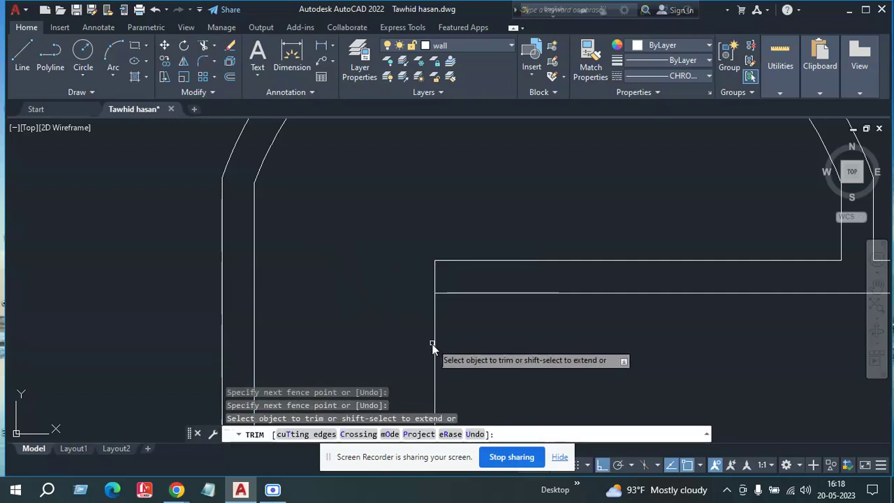
{"action": "scroll", "coordinate": [413, 365], "scroll_direction": "down", "scroll_amount": 2}
{"action": "middle_click_drag", "start_coordinate": [413, 365], "coordinate": [238, 311]}
{"action": "key", "text": "Return"}
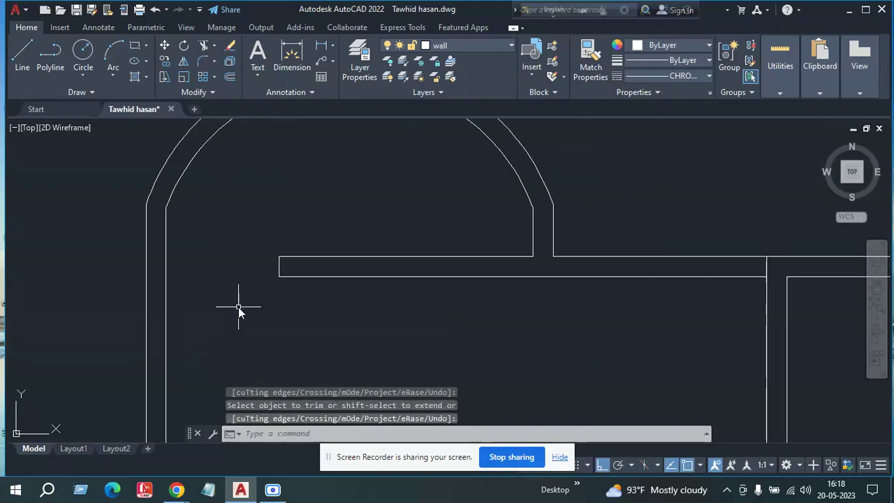
Step: Draw a rectangle across the wall thickness from the new opening's edge to the inner line of the arched projection's right stub
{"action": "type", "text": "rec"}
{"action": "key", "text": "Return"}
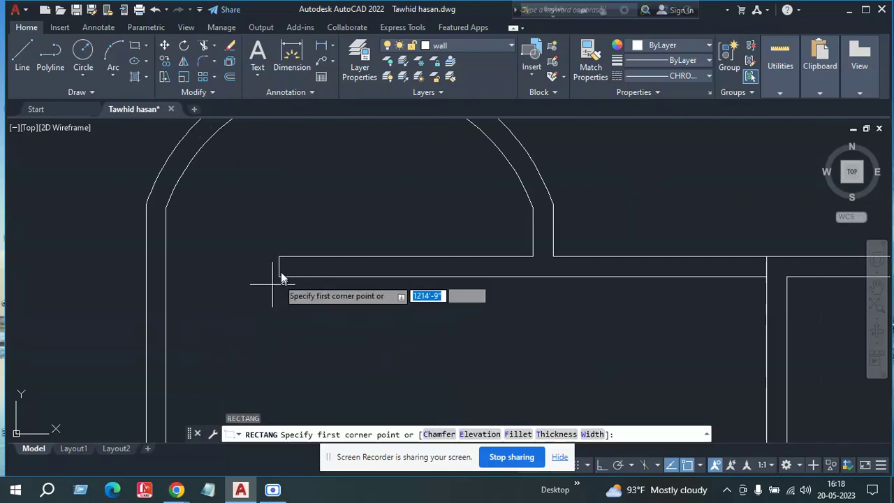
{"action": "left_click", "coordinate": [281, 258]}
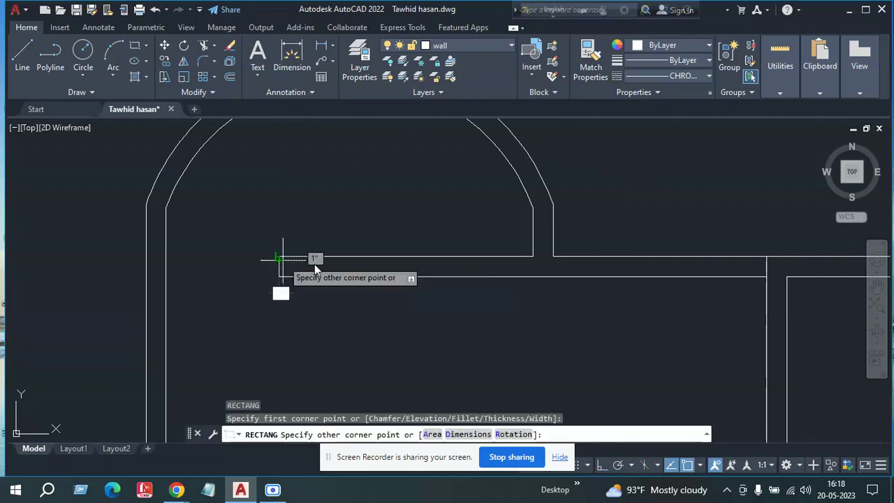
{"action": "left_click", "coordinate": [535, 275]}
{"action": "key", "text": "Return"}
{"action": "key", "text": "Escape"}
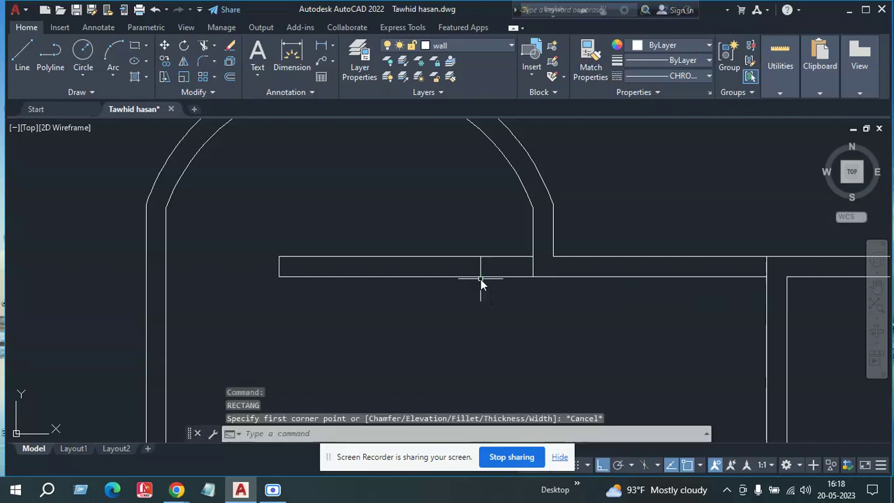
Step: Offset the rectangle in the top wall 2" inward
{"action": "type", "text": "o"}
{"action": "key", "text": "Return"}
{"action": "type", "text": "2"}
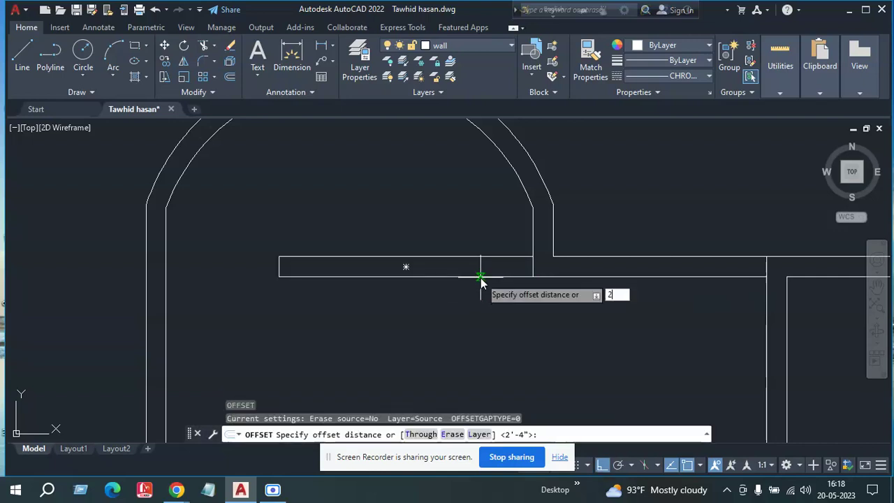
{"action": "key", "text": "Return"}
{"action": "left_click", "coordinate": [532, 267]}
{"action": "left_click", "coordinate": [479, 267]}
{"action": "key", "text": "Return"}
Step: Offset the narrow inner rectangle in the top wall 1" outward
{"action": "type", "text": "o"}
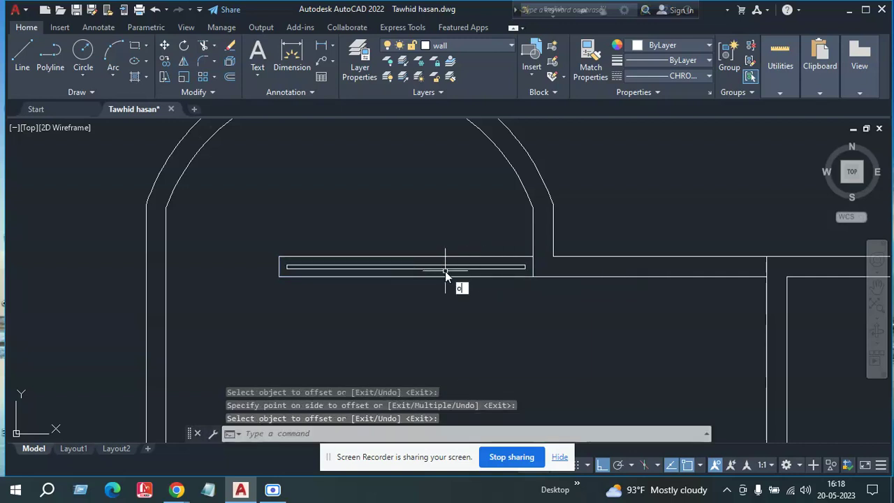
{"action": "key", "text": "Return"}
{"action": "type", "text": "1"}
{"action": "key", "text": "Return"}
{"action": "left_click", "coordinate": [493, 268]}
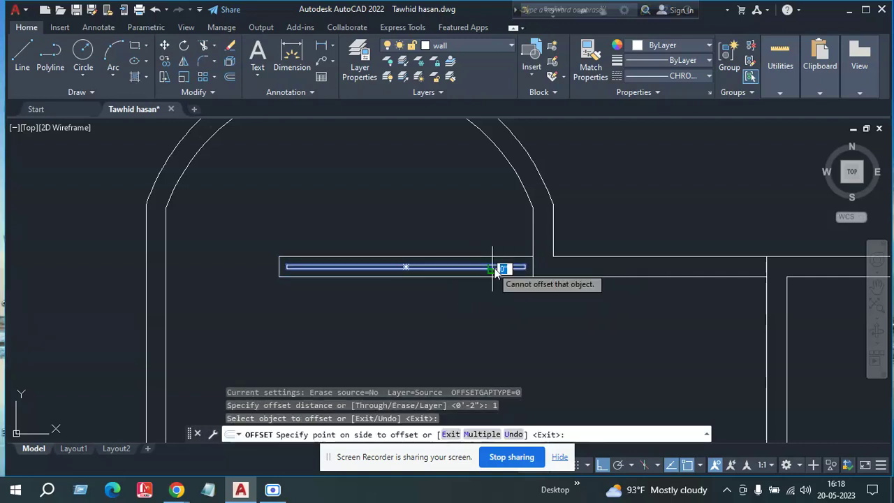
{"action": "left_click", "coordinate": [500, 277]}
{"action": "scroll", "coordinate": [432, 310], "scroll_direction": "down", "scroll_amount": 3}
{"action": "scroll", "coordinate": [431, 312], "scroll_direction": "down", "scroll_amount": 6}
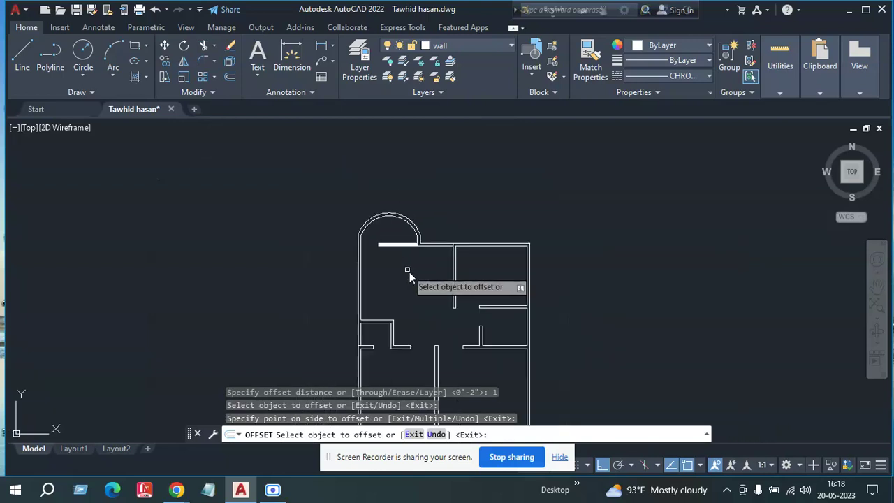
{"action": "key", "text": "Escape"}
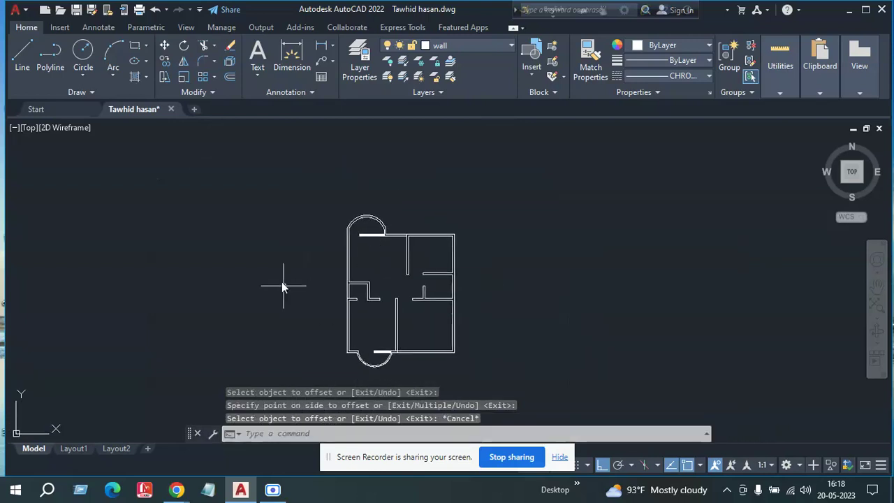
{"action": "scroll", "coordinate": [413, 303], "scroll_direction": "up", "scroll_amount": 4}
{"action": "middle_click_drag", "start_coordinate": [305, 293], "coordinate": [345, 309]}
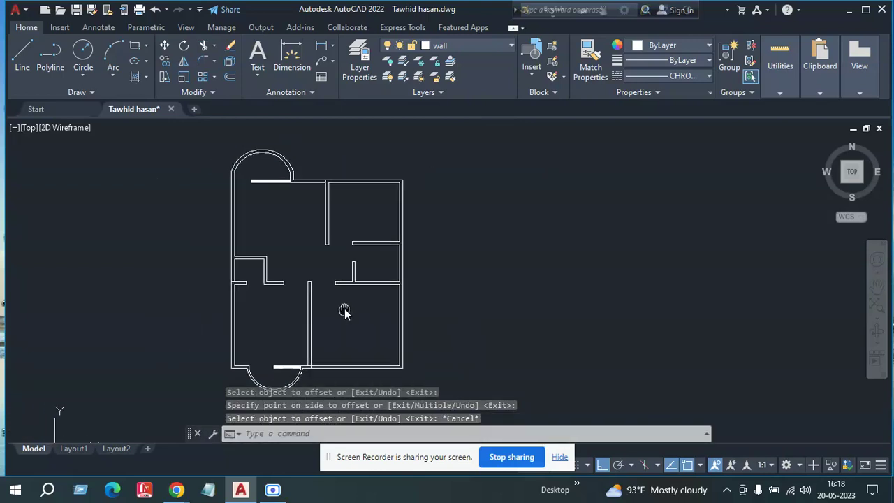